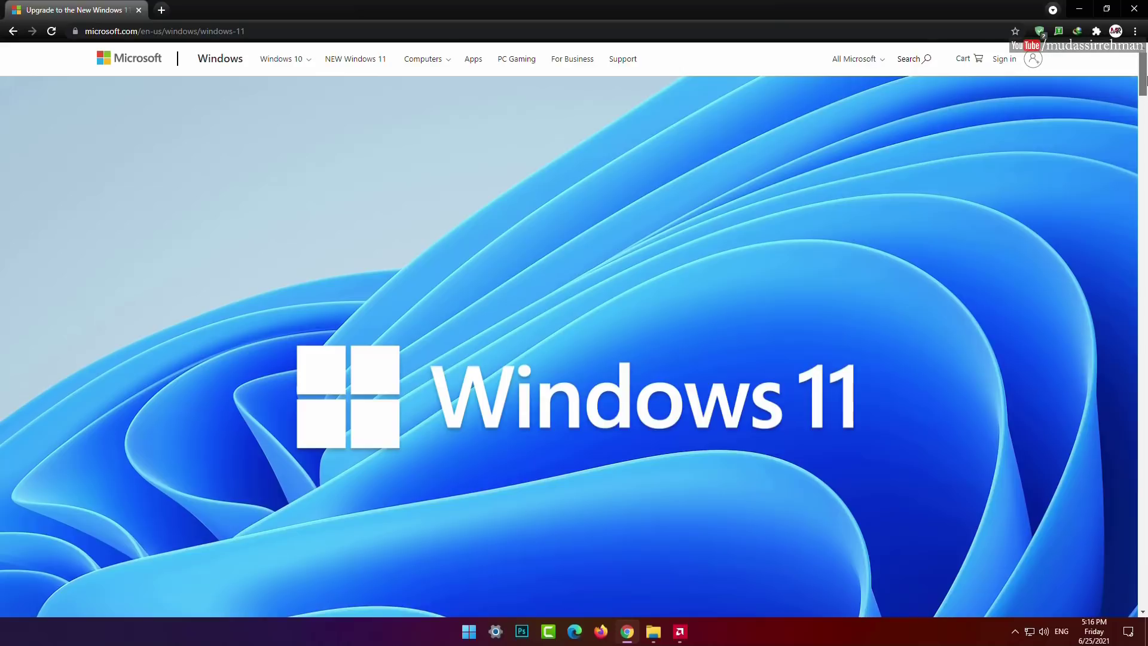
Step: Look through the Windows 11 page down to the Minimum system requirements section
scroll(1145, 81, "down", 12)
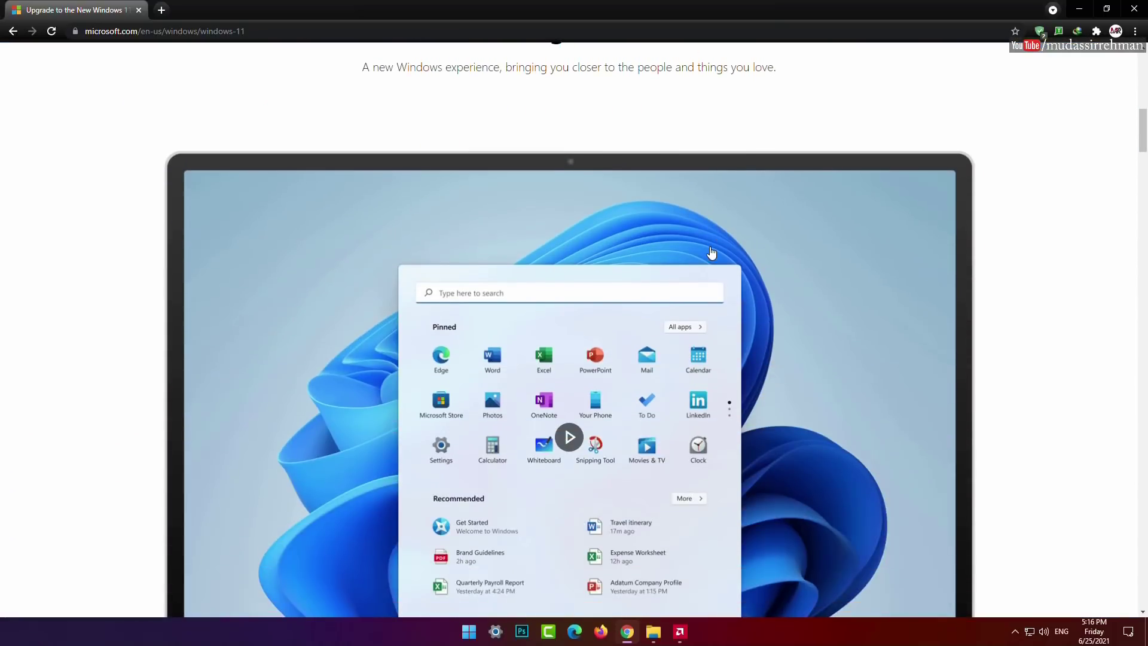
scroll(714, 257, "down", 20)
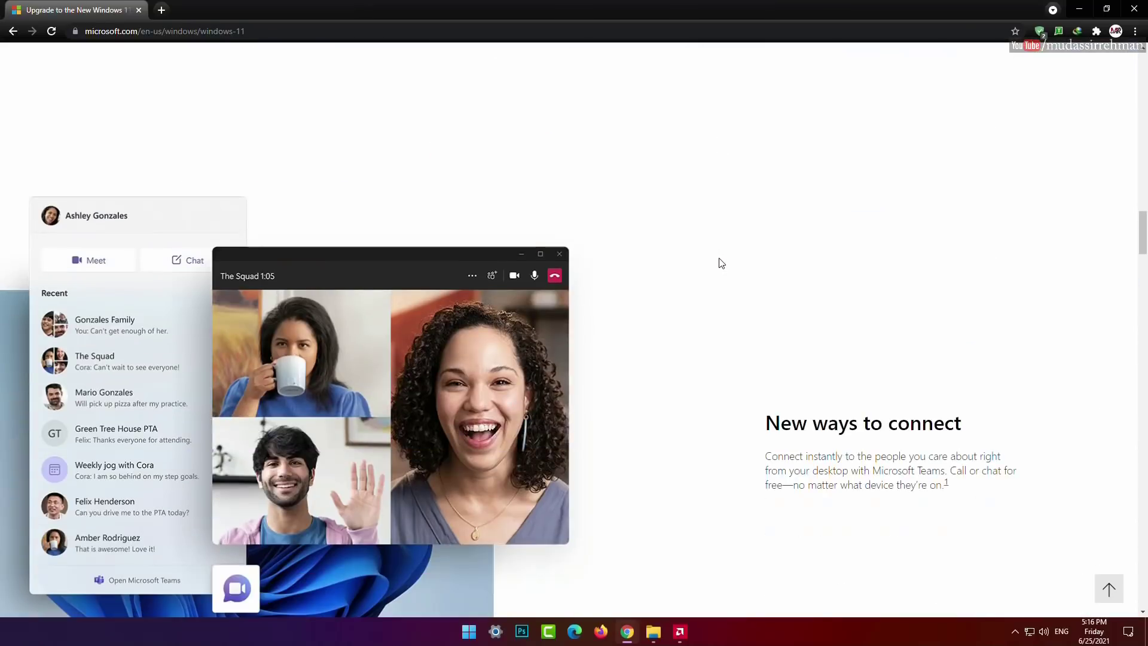
scroll(720, 261, "down", 8)
scroll(725, 259, "down", 6)
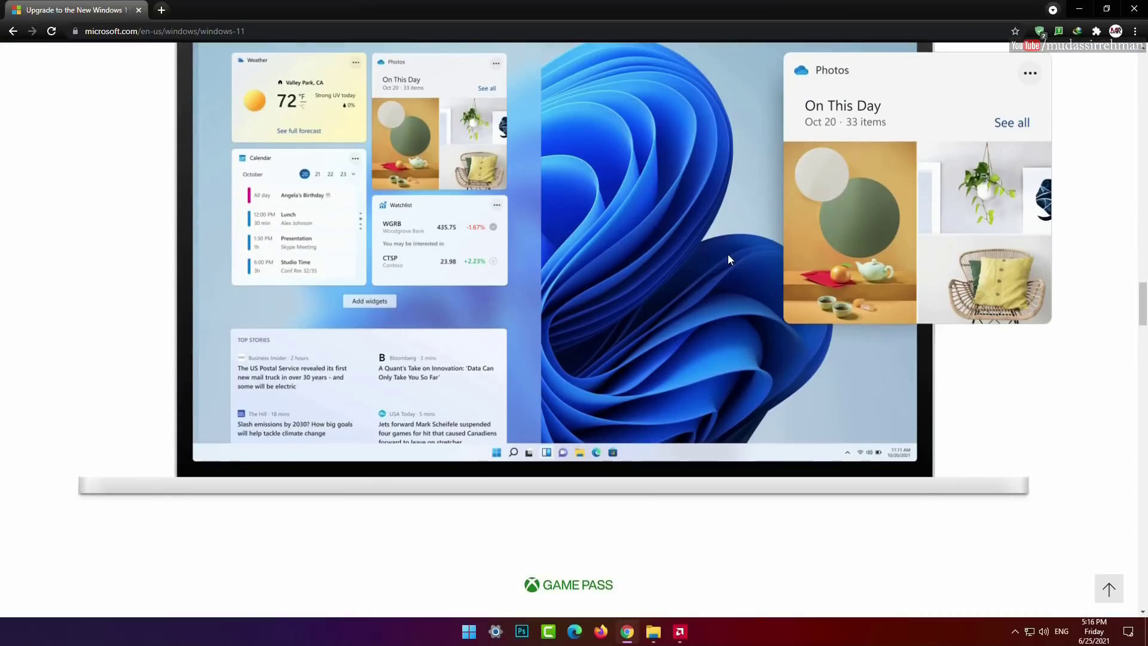
scroll(728, 259, "up", 4)
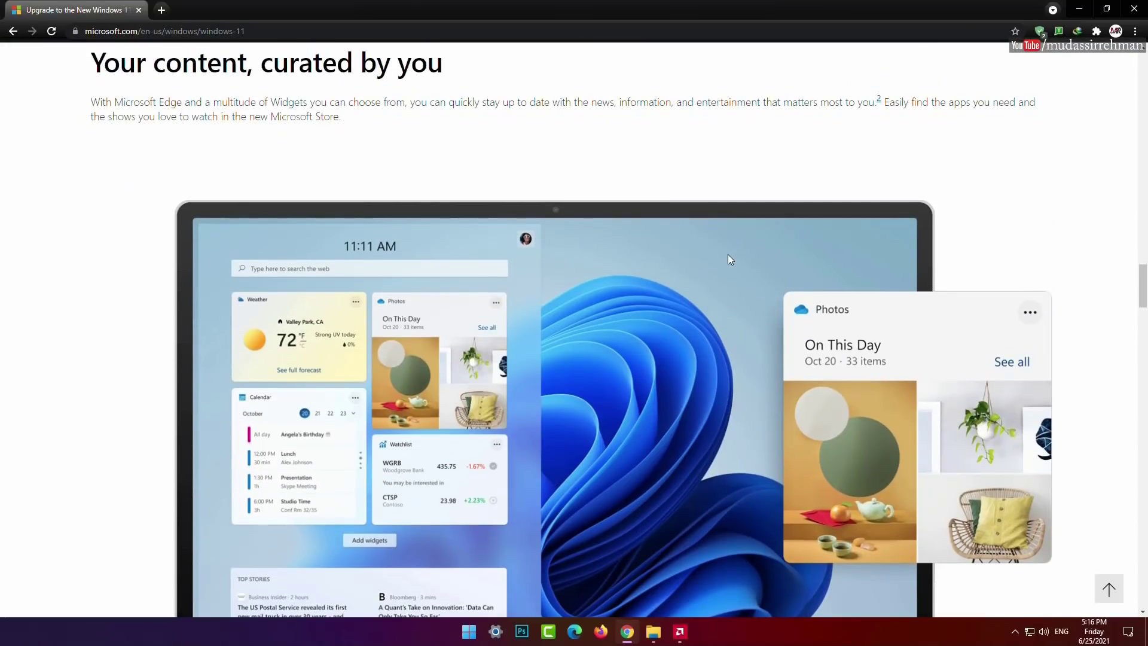
scroll(727, 253, "down", 10)
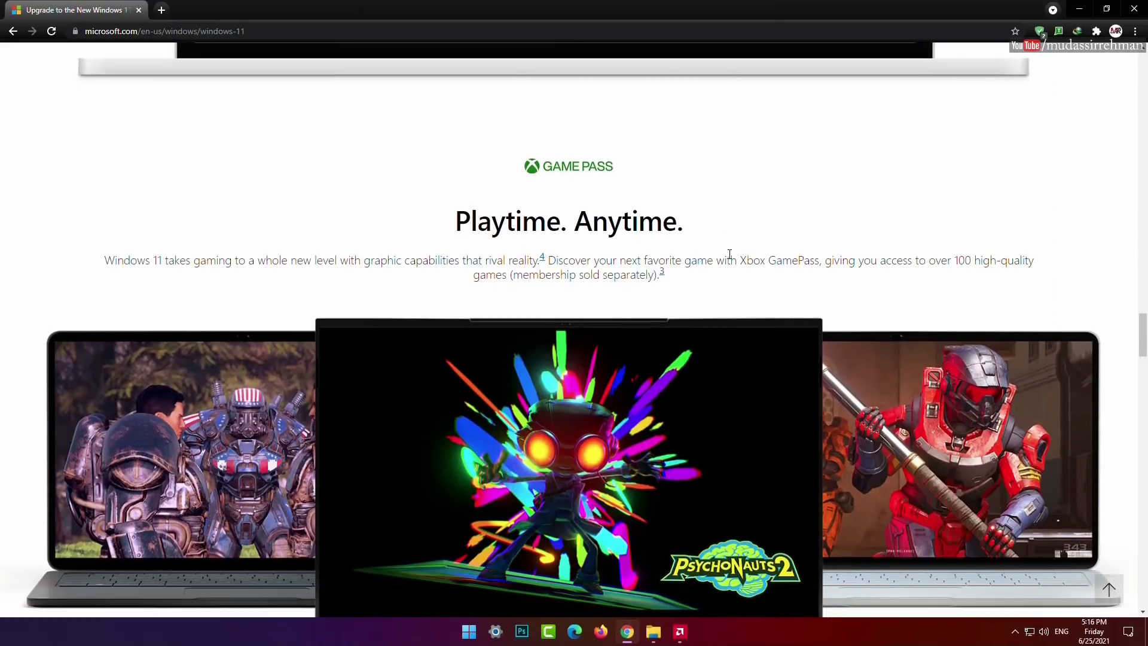
scroll(730, 256, "down", 2)
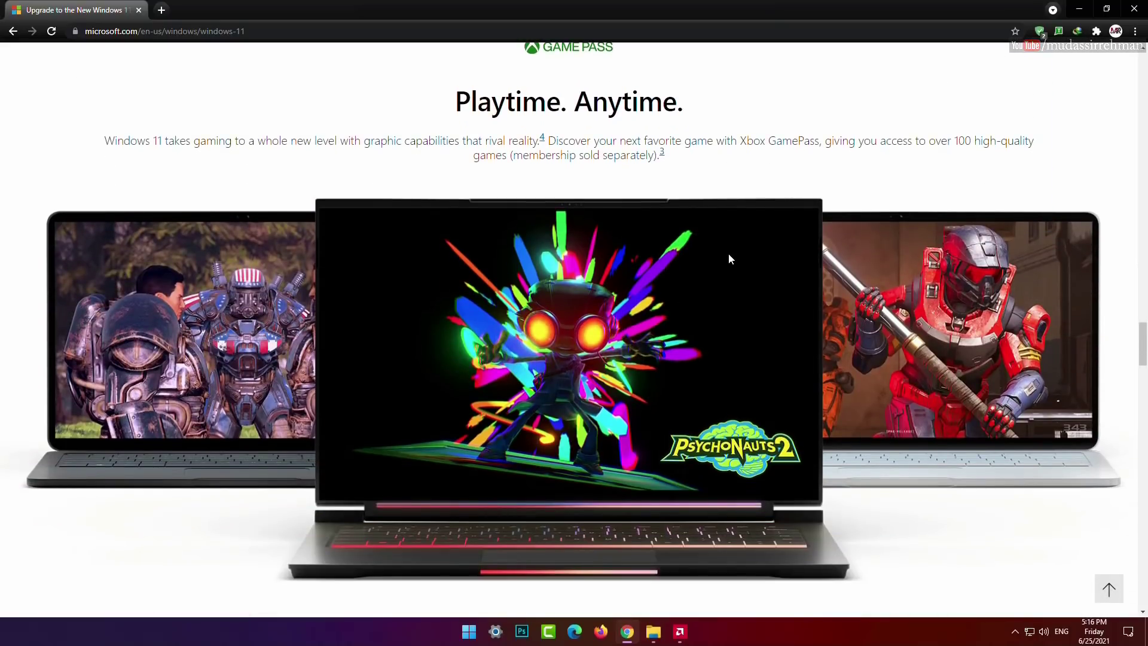
scroll(728, 258, "down", 10)
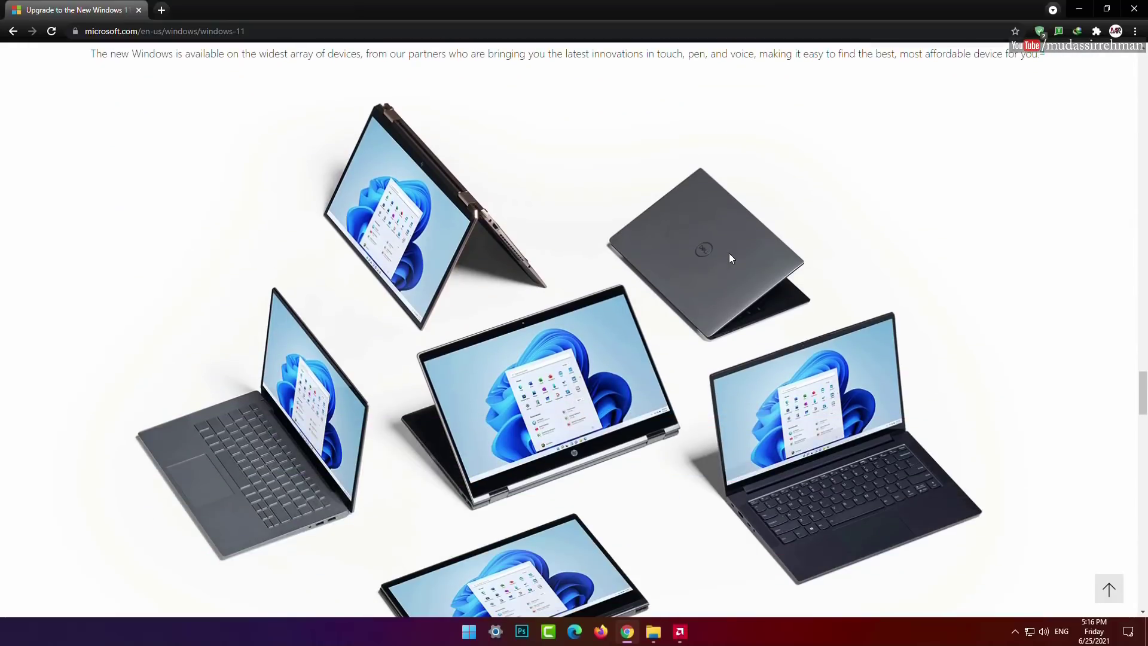
scroll(730, 258, "down", 7)
scroll(732, 258, "down", 7)
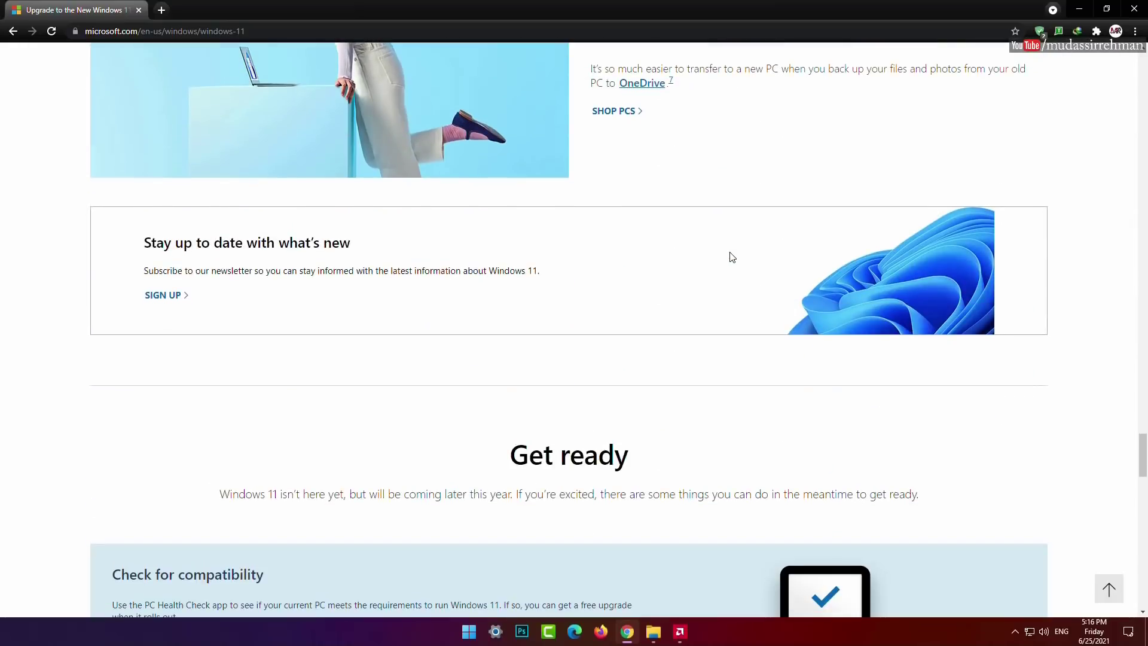
scroll(732, 257, "down", 9)
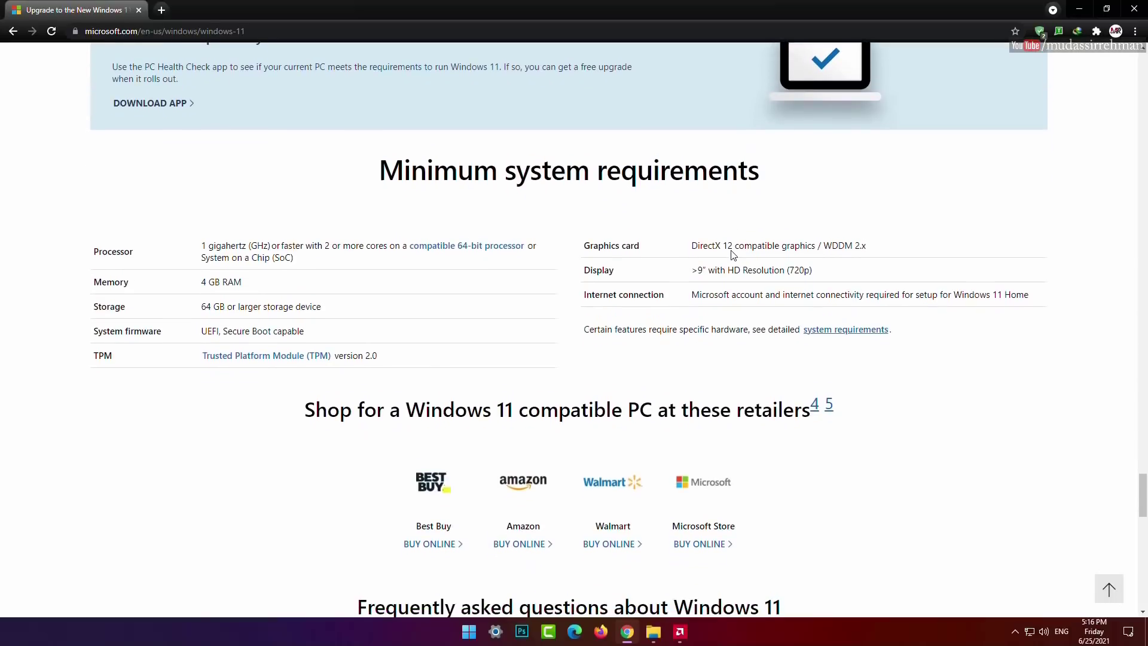
Step: Examine the minimum system requirements for processor, memory and storage, highlighting the section heading and each entry
left_click_drag(377, 172, 795, 178)
left_click(810, 174)
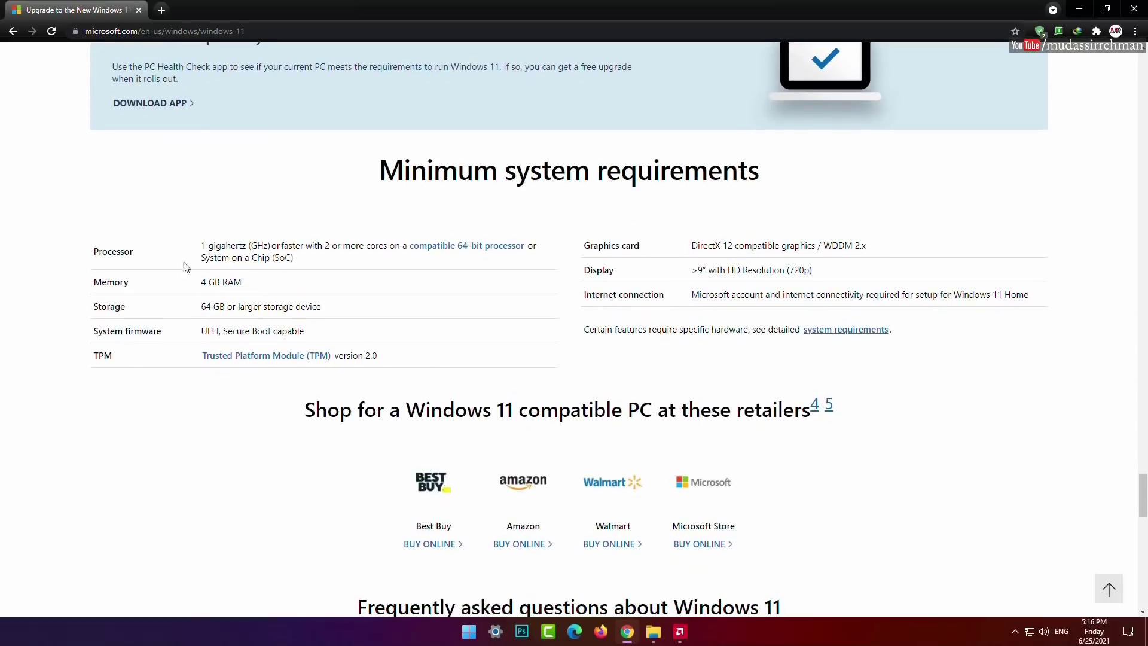
left_click_drag(201, 247, 348, 258)
left_click(353, 258)
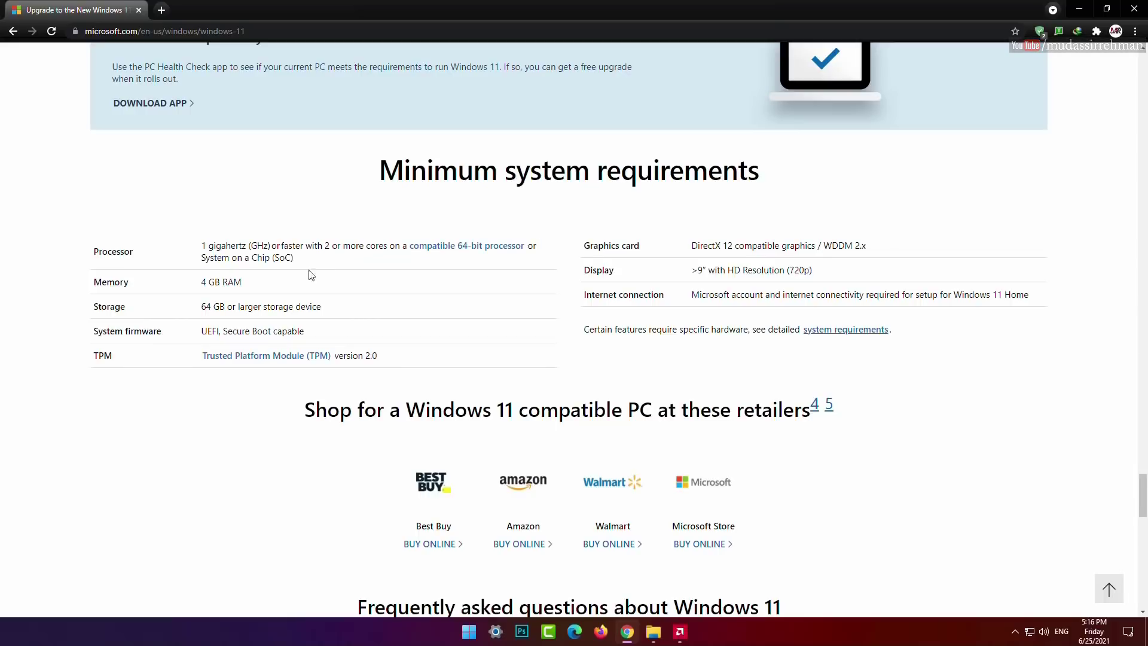
left_click_drag(197, 282, 266, 284)
left_click_drag(199, 306, 397, 306)
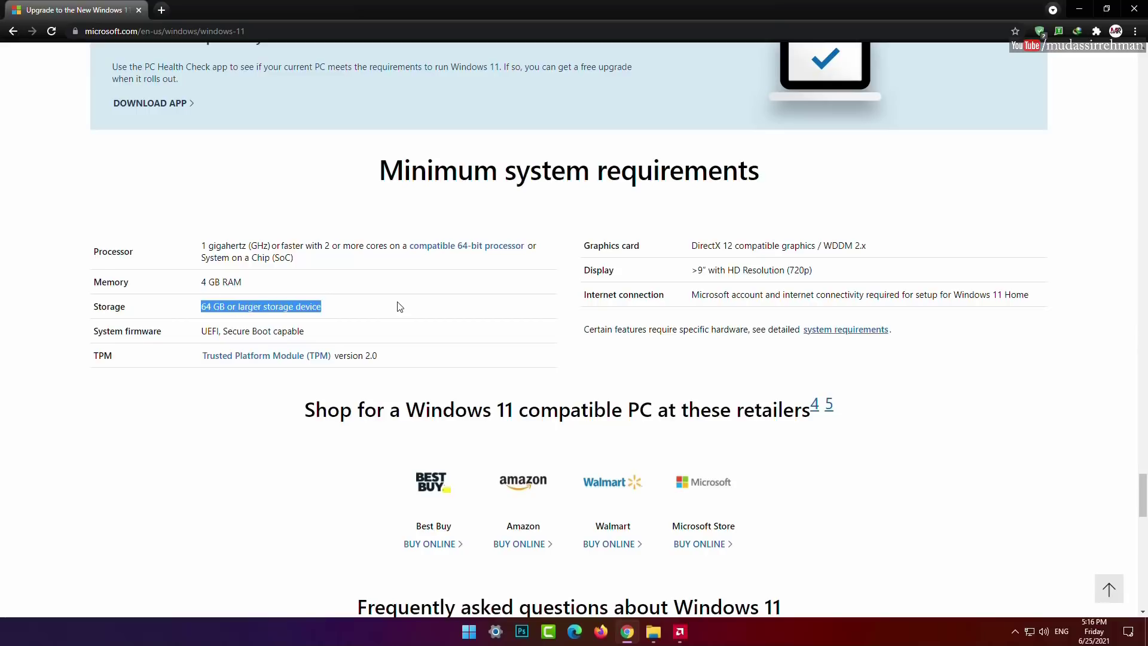
left_click(399, 306)
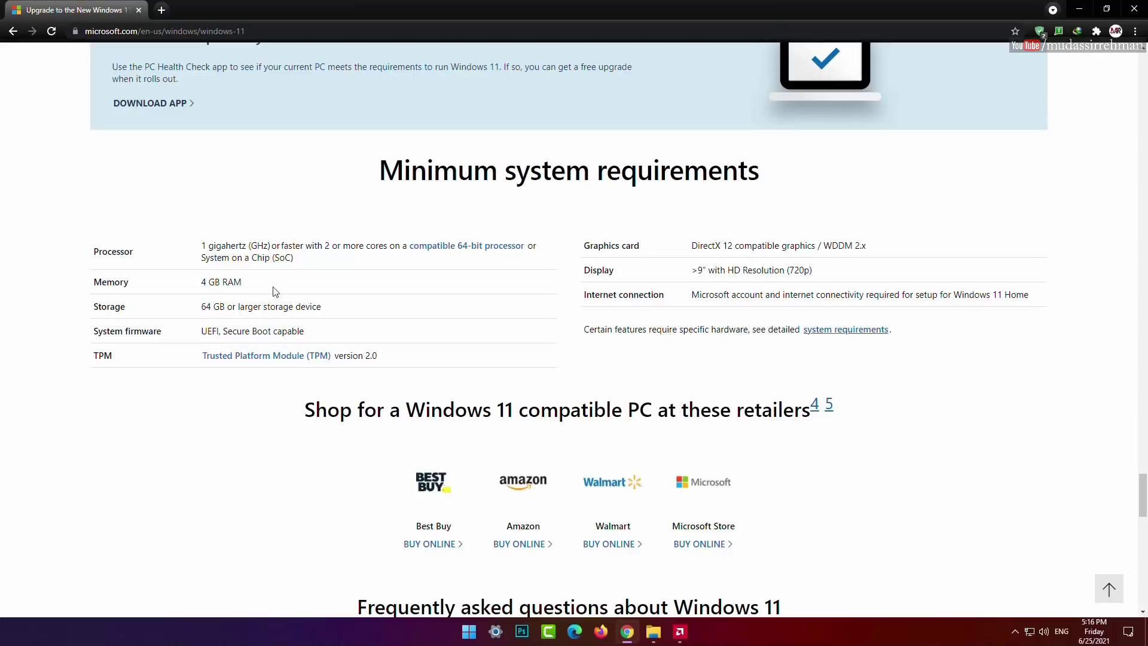
left_click_drag(202, 306, 321, 306)
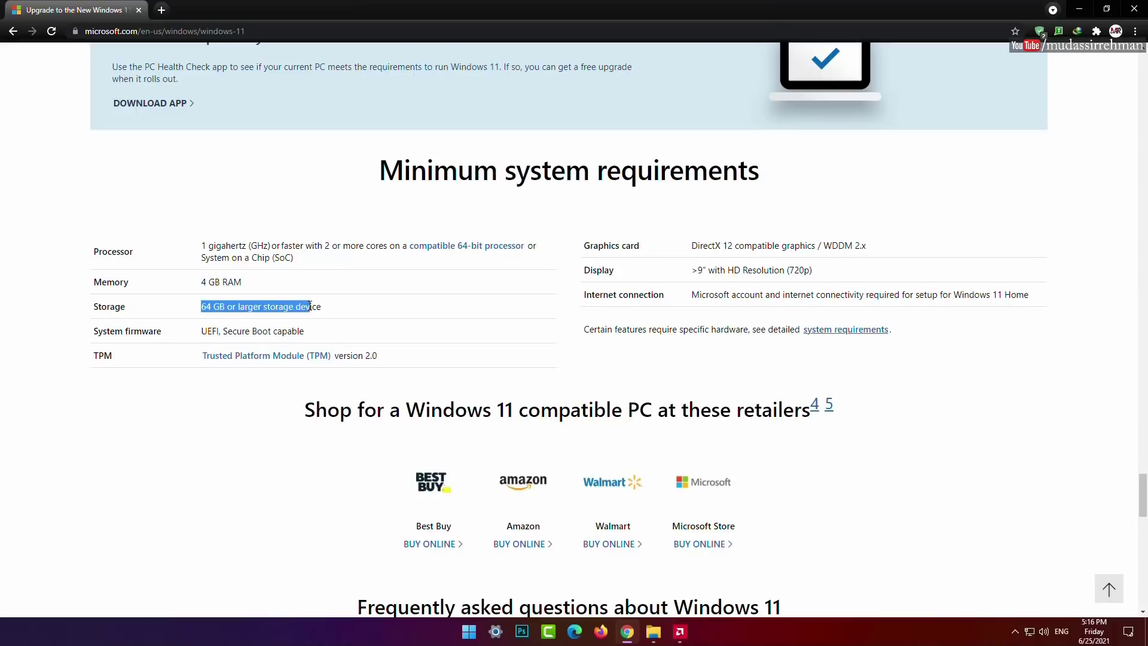
left_click(321, 306)
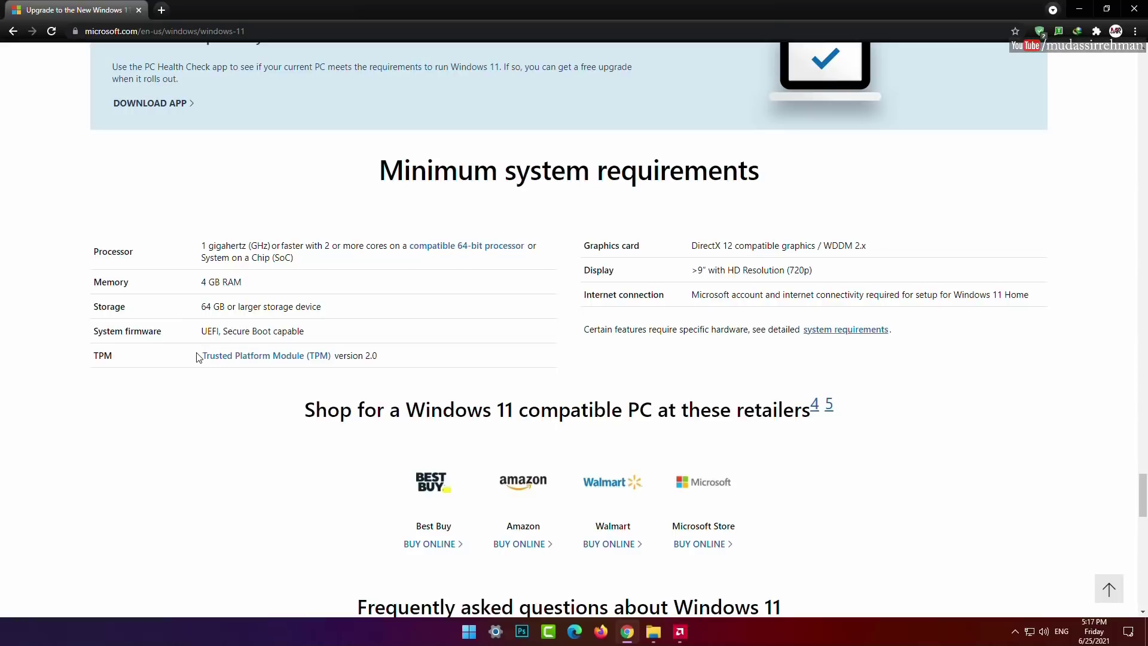
Step: Highlight the TPM requirement to read it, dismissing the download pop-up that covers it
left_click_drag(197, 357, 382, 361)
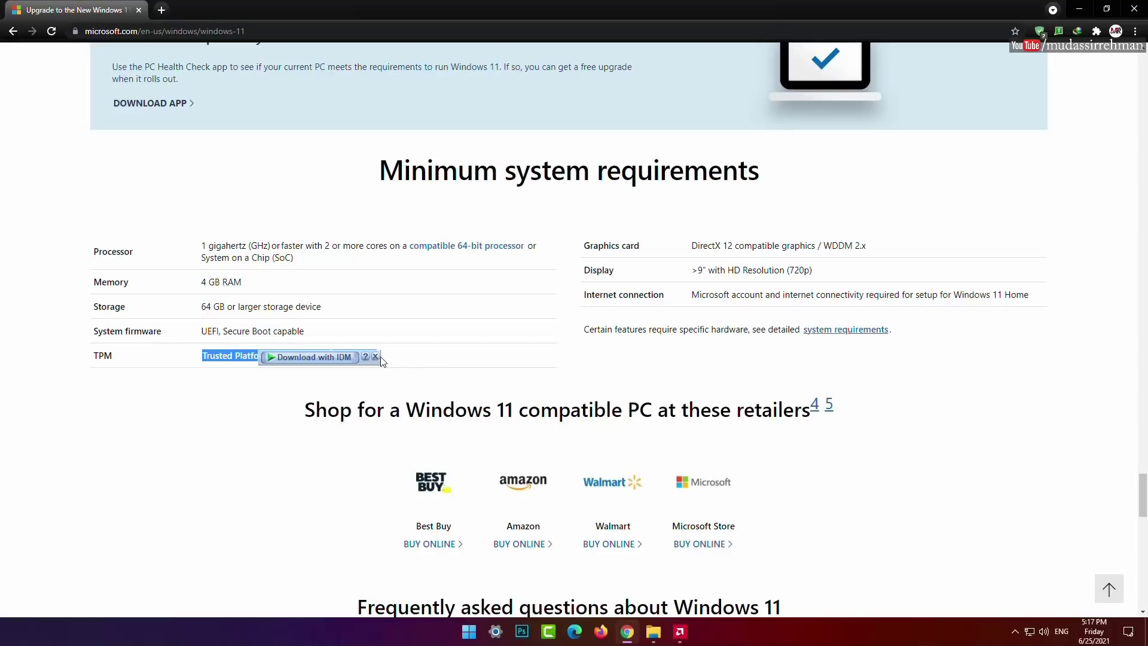
left_click(375, 357)
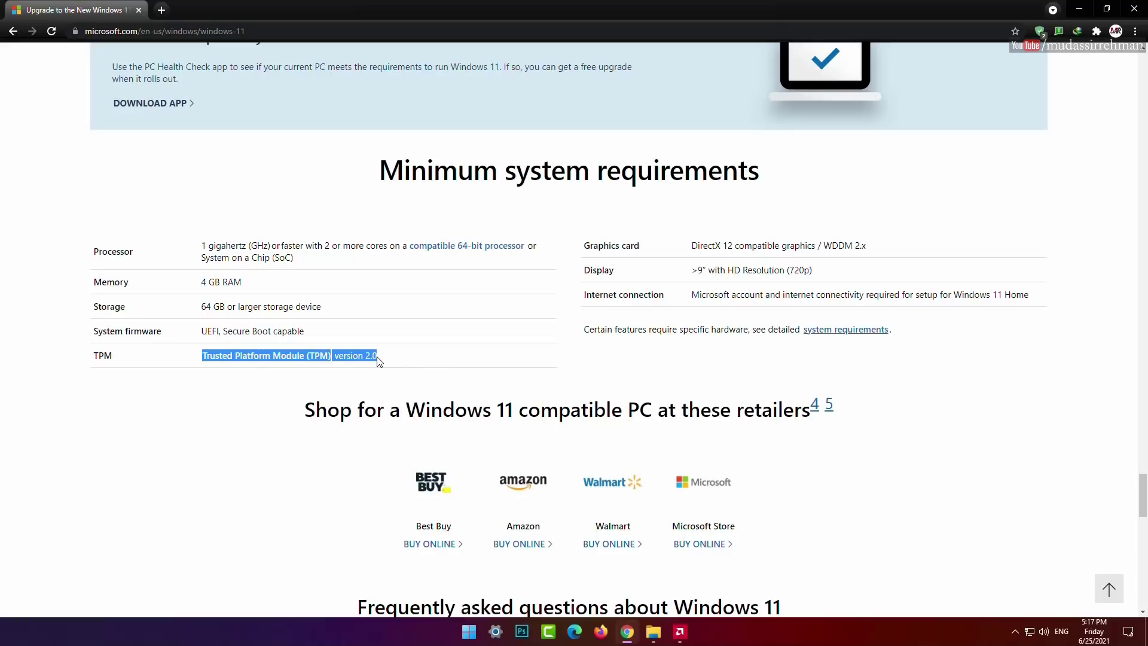
left_click_drag(378, 360, 183, 365)
left_click(245, 371)
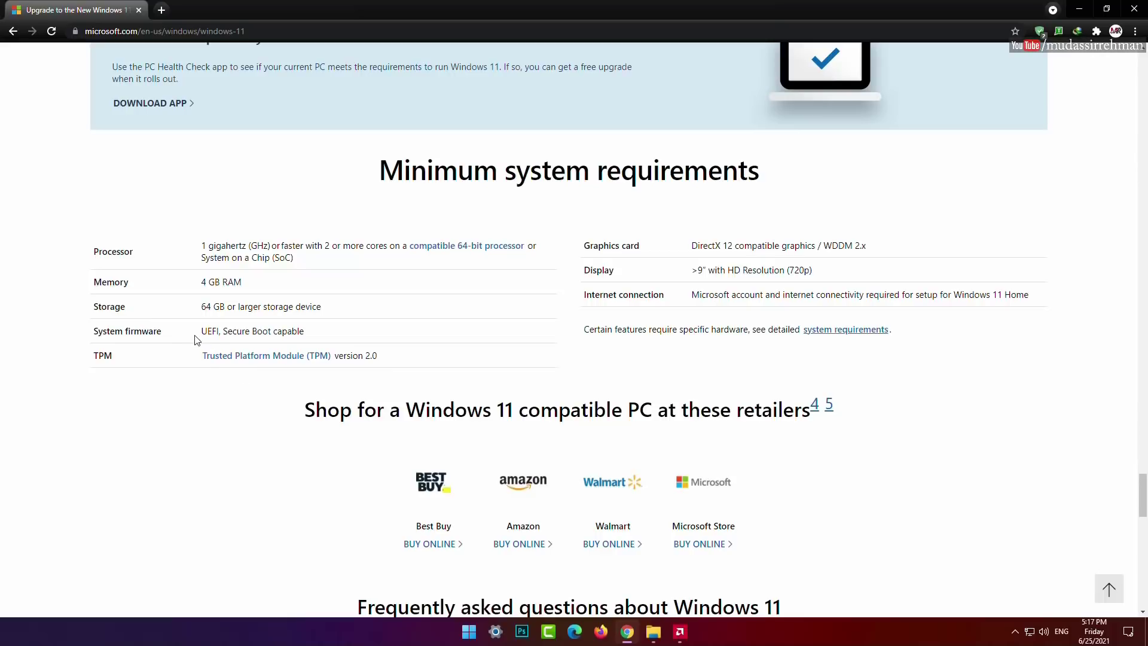
Step: Minimize the browser and open the properties of This PC to check the Windows edition, then close Settings
left_click(1079, 9)
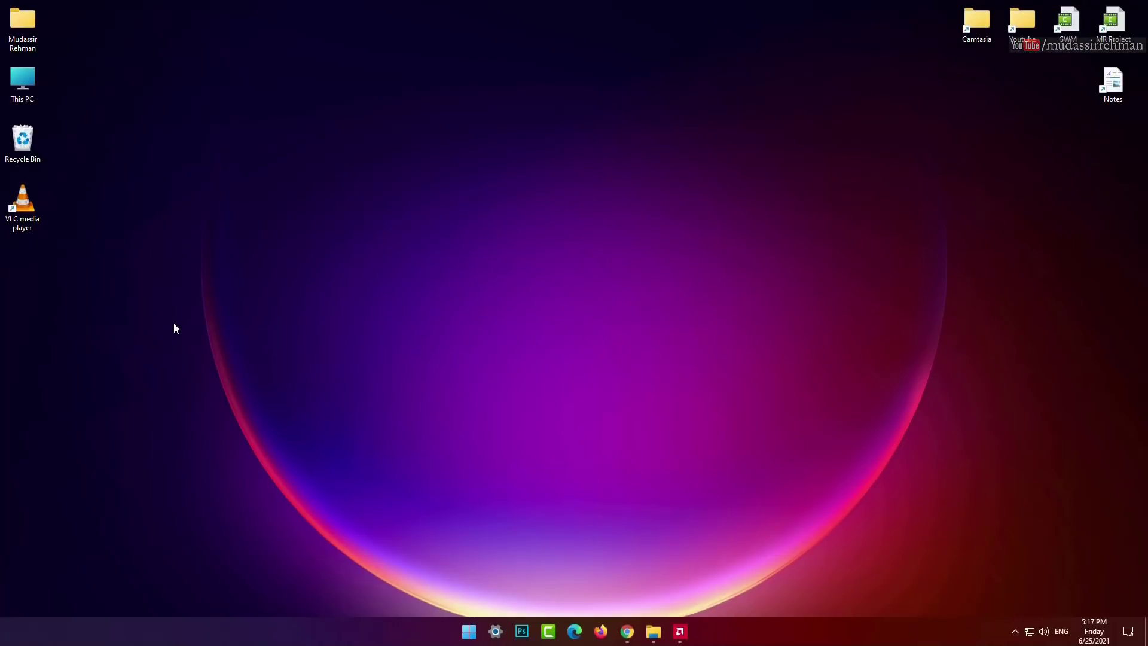
right_click(511, 238)
left_click(545, 289)
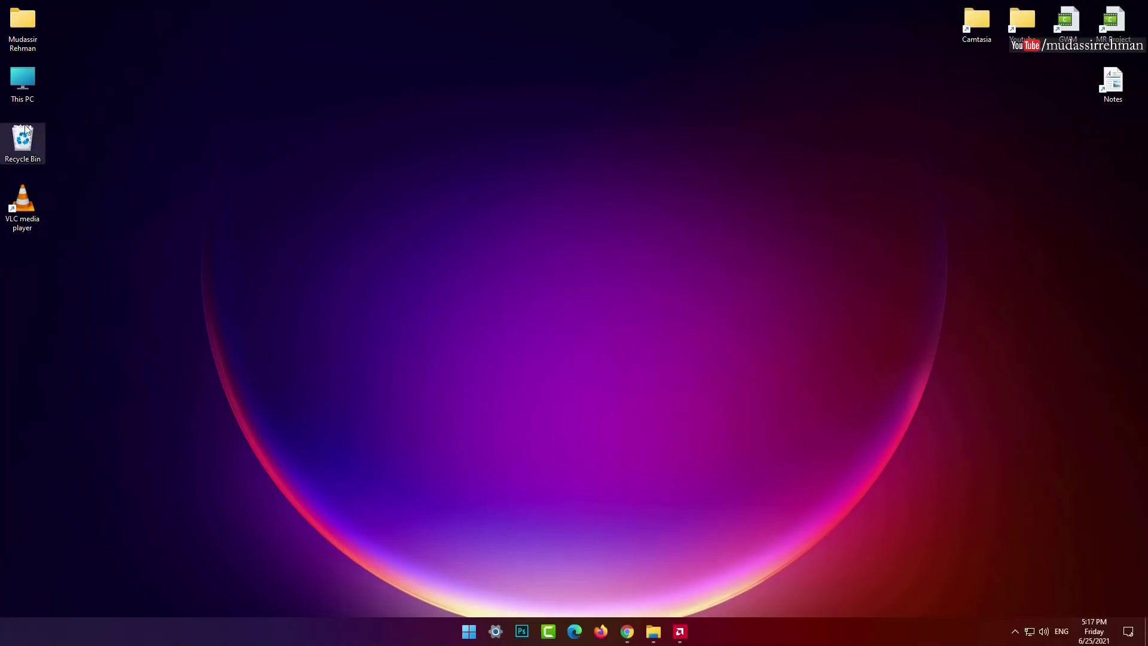
right_click(33, 85)
left_click(83, 232)
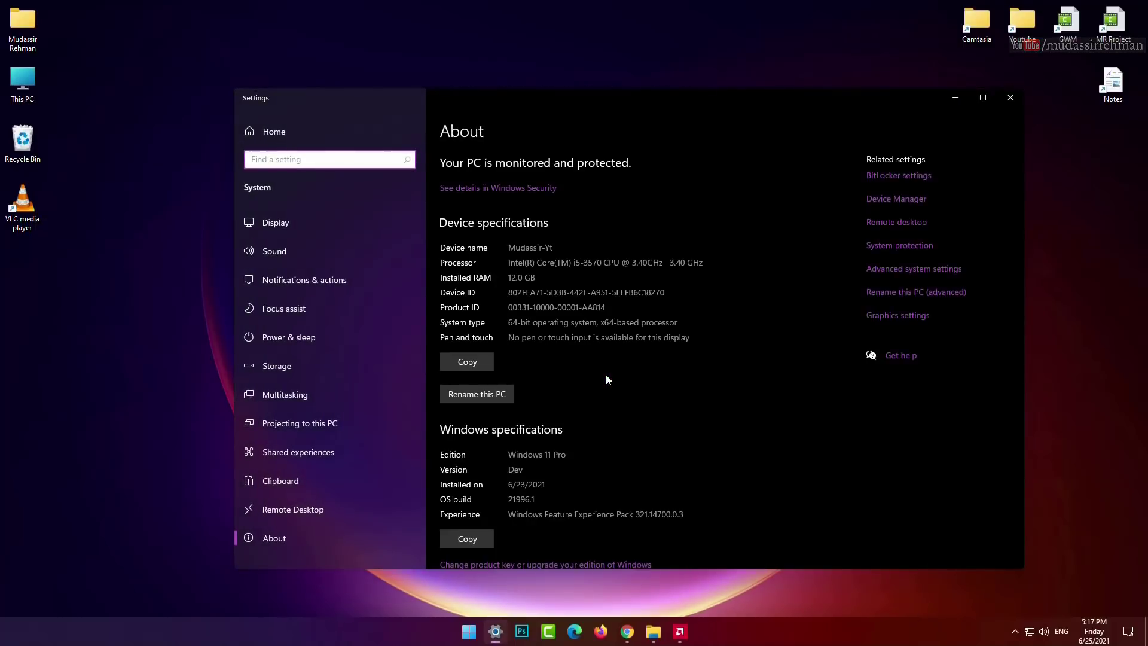
scroll(605, 374, "down", 3)
left_click_drag(567, 373, 508, 373)
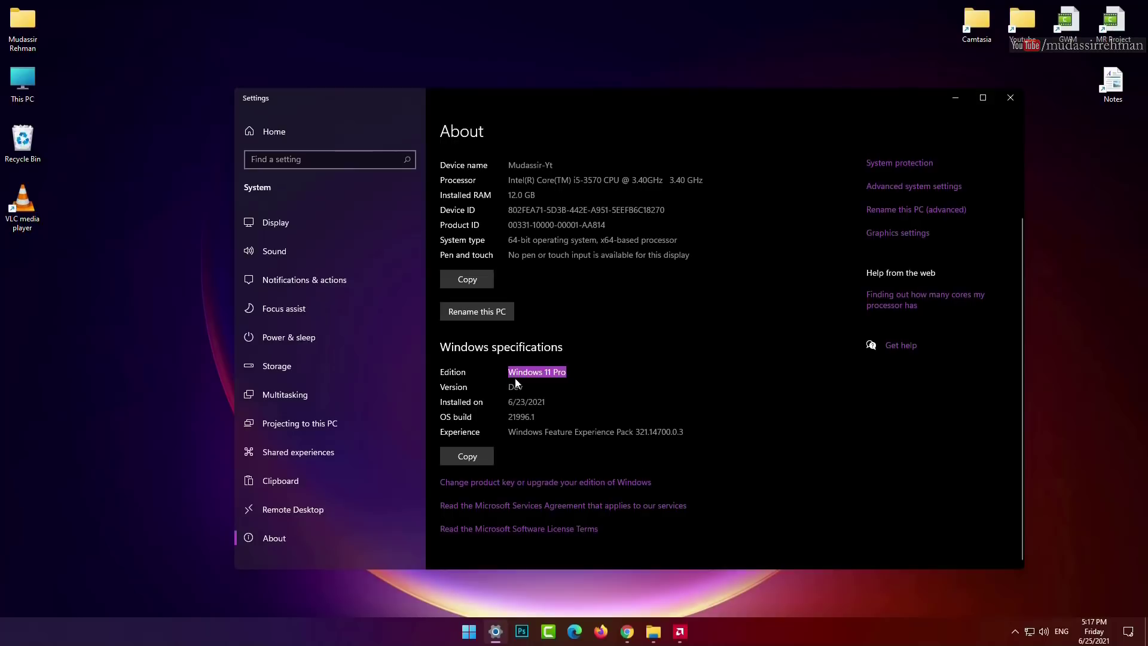
scroll(732, 361, "up", 3)
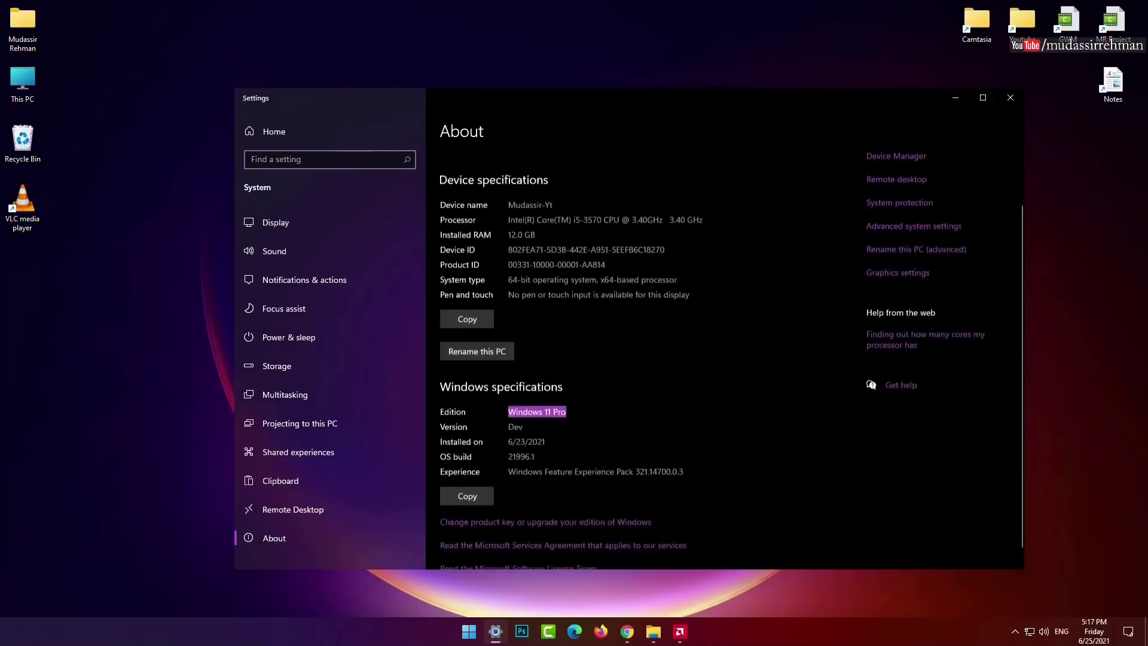
left_click(1011, 97)
right_click(22, 84)
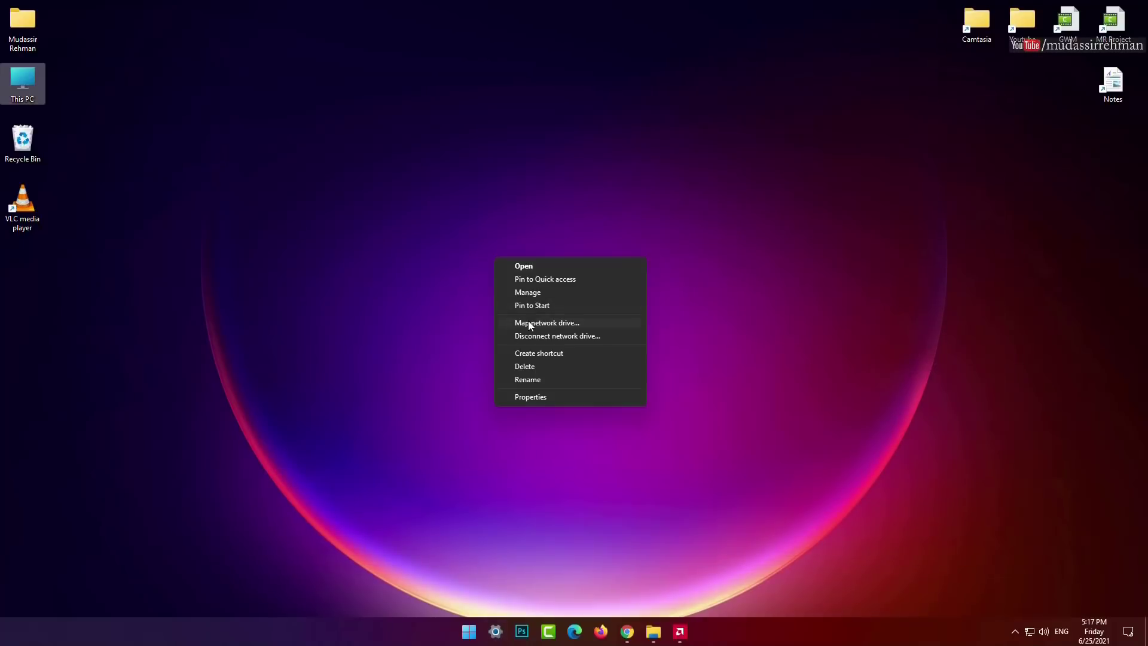
left_click(323, 335)
right_click(325, 332)
left_click(351, 387)
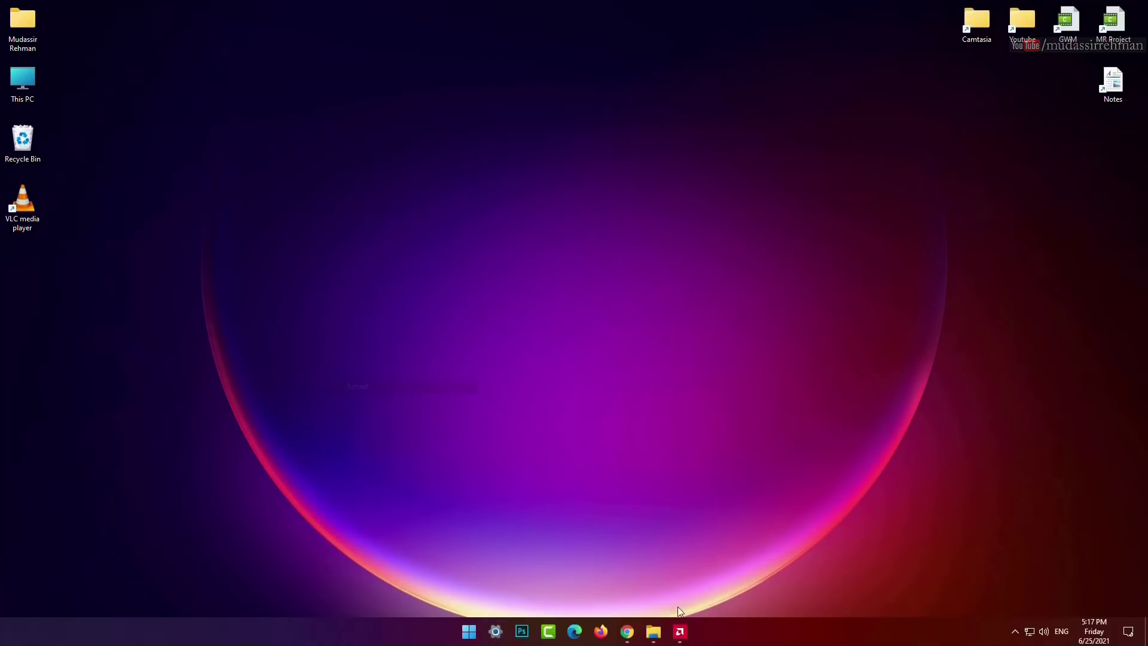
Step: Switch back to Chrome and examine the System firmware and TPM requirements, highlighting each entry
left_click(635, 632)
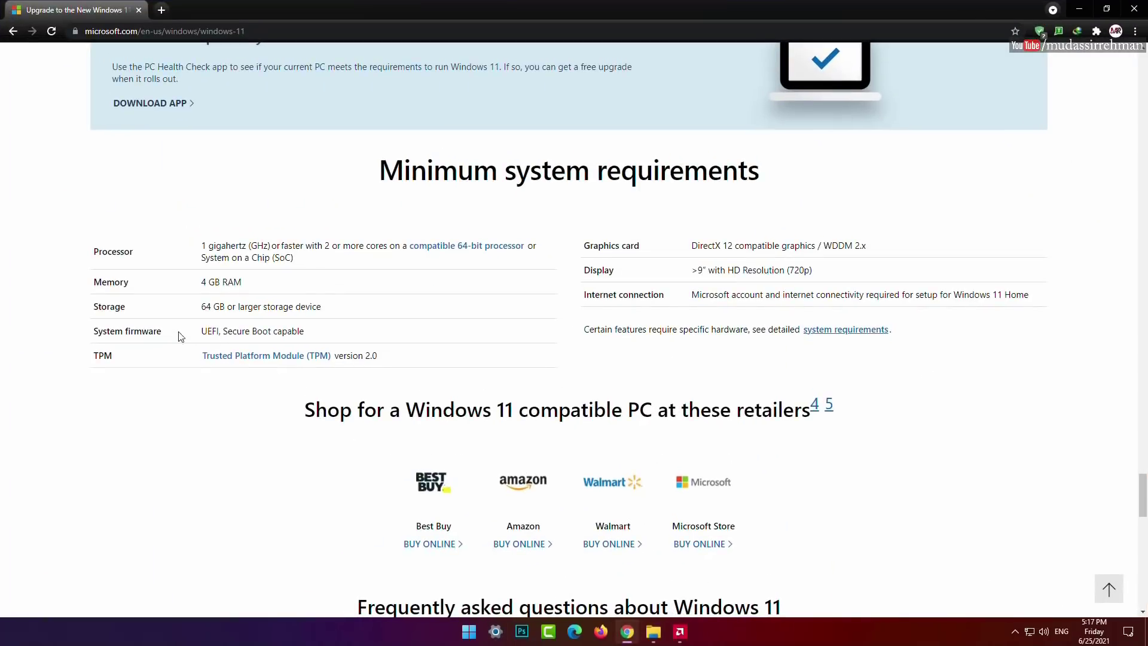
left_click_drag(93, 333, 170, 333)
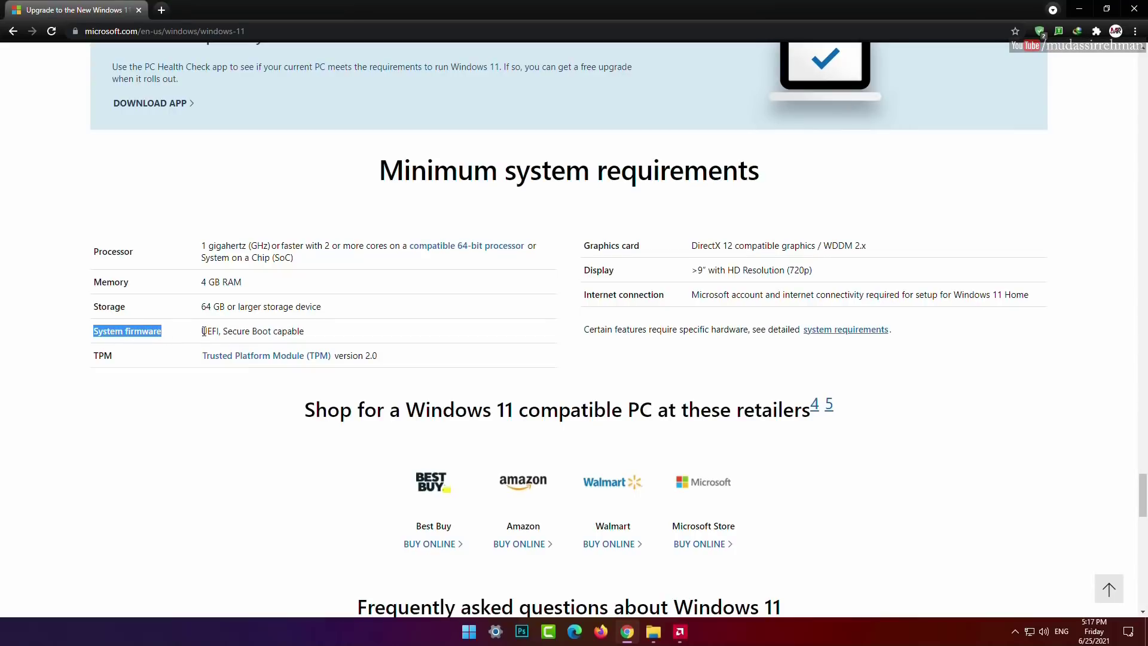
left_click_drag(201, 332, 315, 337)
left_click(315, 337)
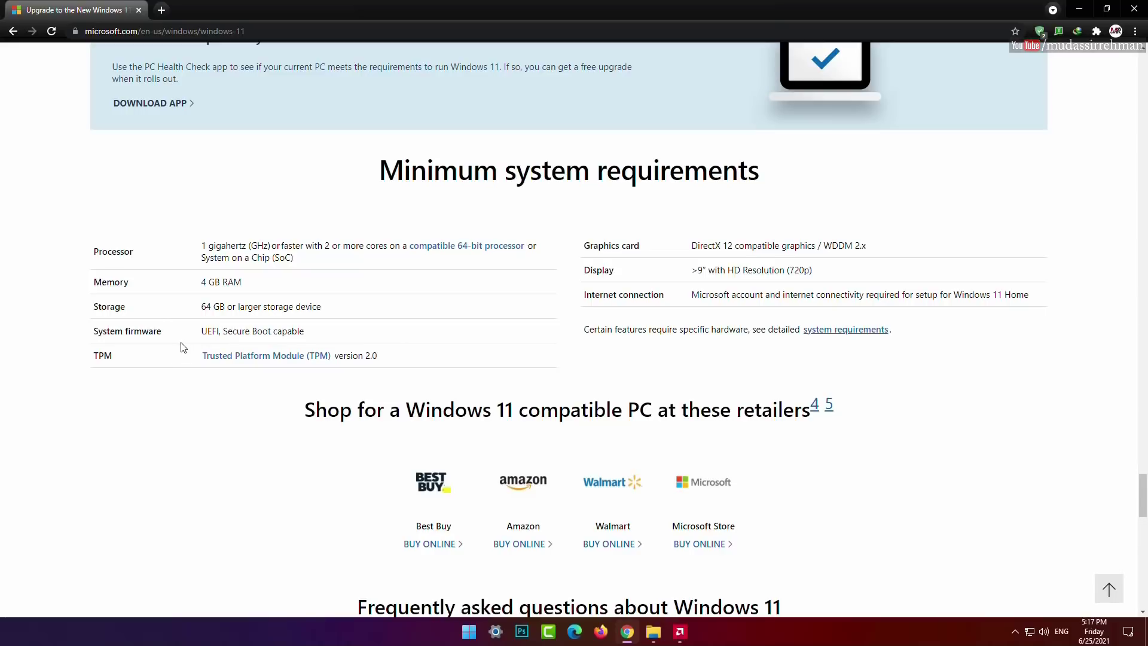
left_click_drag(201, 331, 306, 335)
left_click(306, 335)
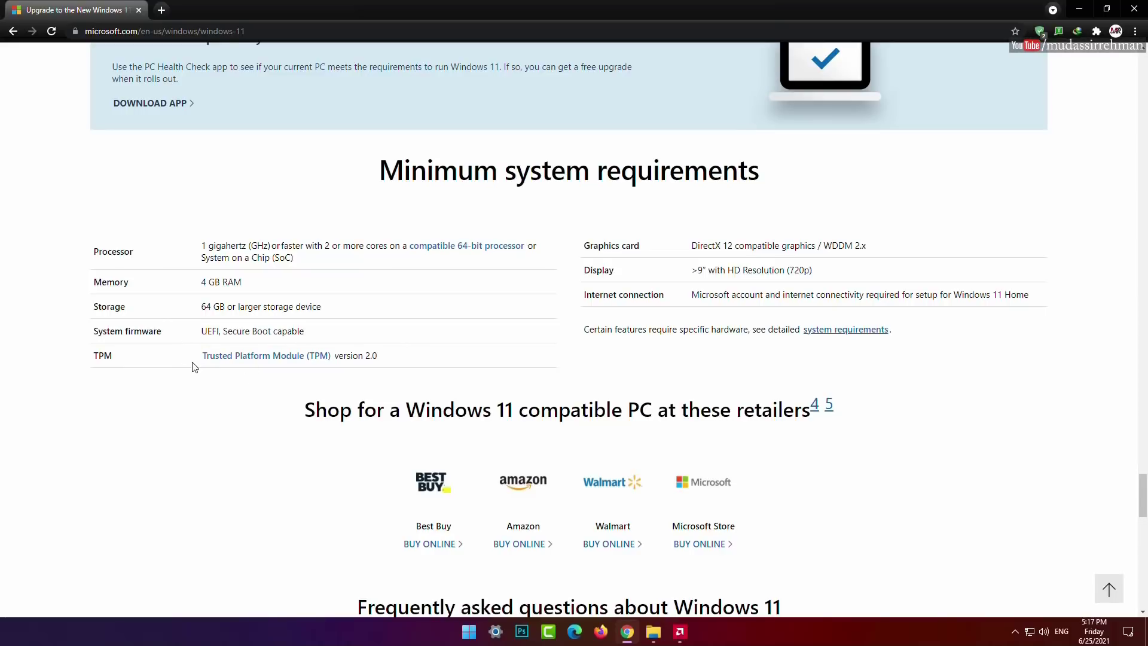
mouse_move(202, 357)
left_mouse_down()
mouse_move(393, 361)
mouse_move(203, 357)
left_mouse_up()
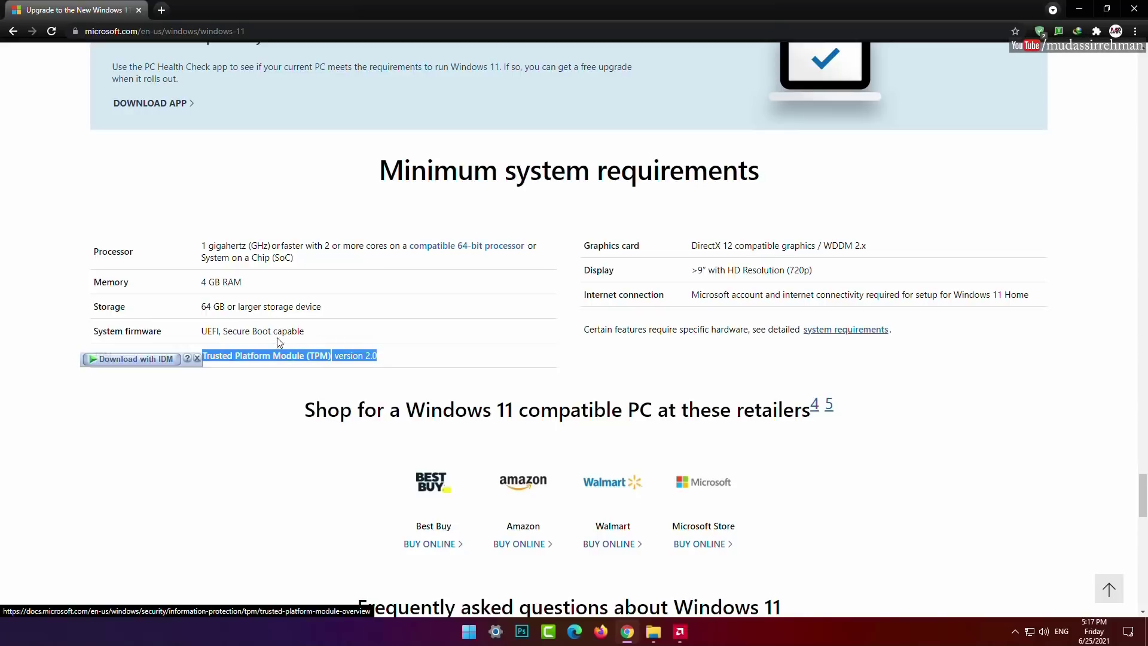
left_click_drag(305, 332, 202, 333)
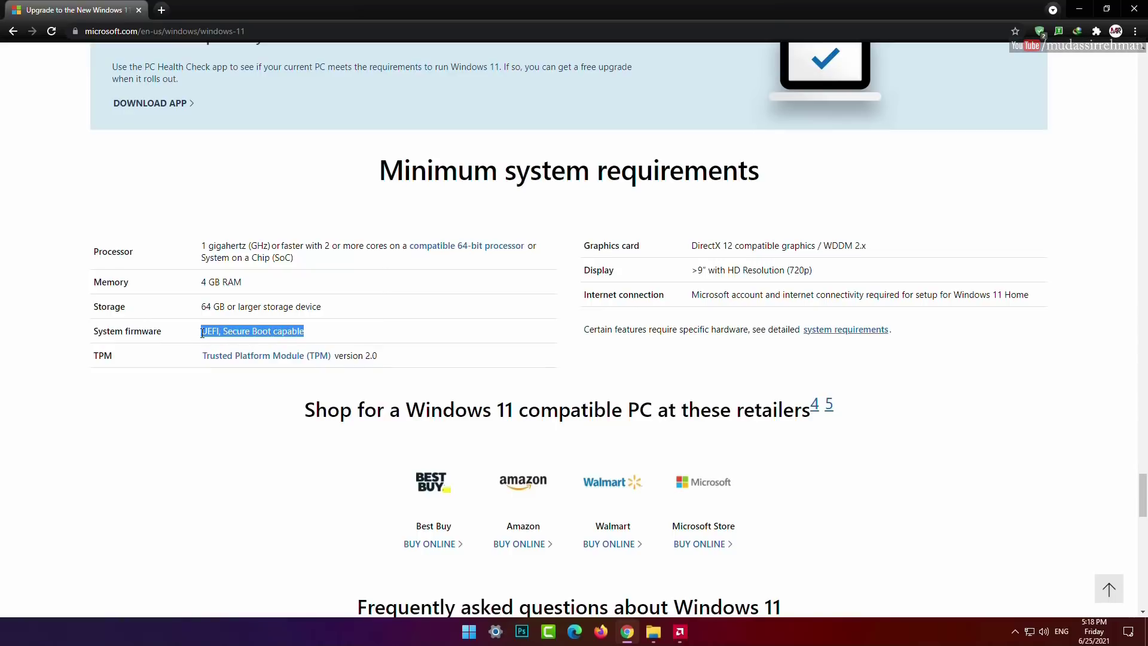
left_click(328, 330)
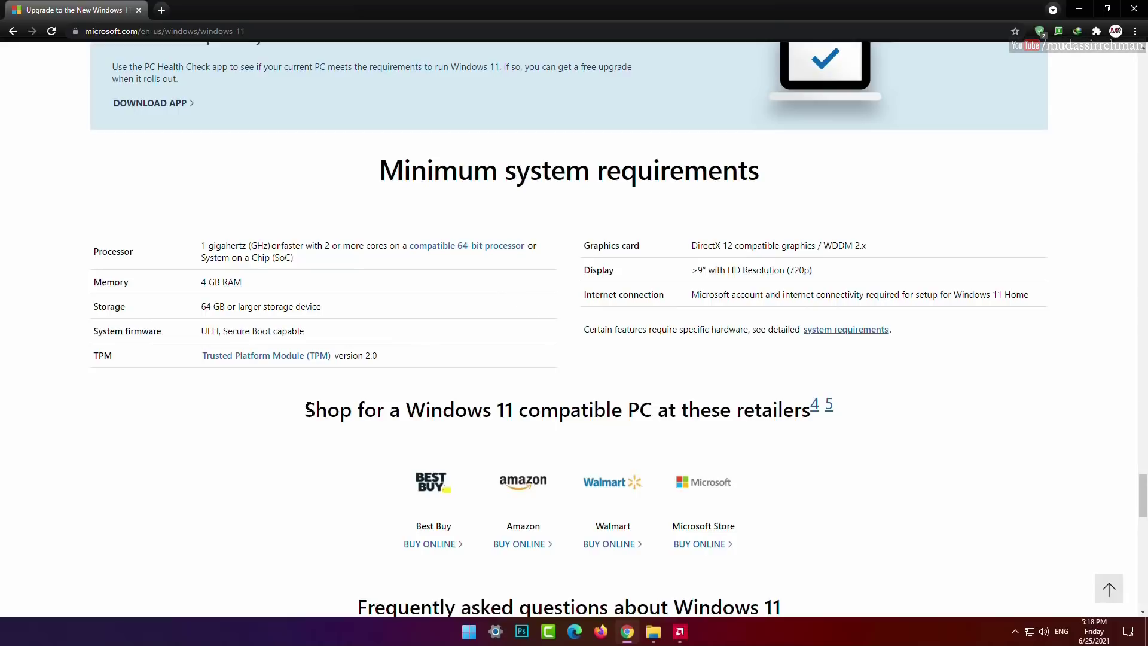
Step: Highlight the heading about retailers selling Windows 11 compatible PCs
left_click_drag(305, 410, 886, 401)
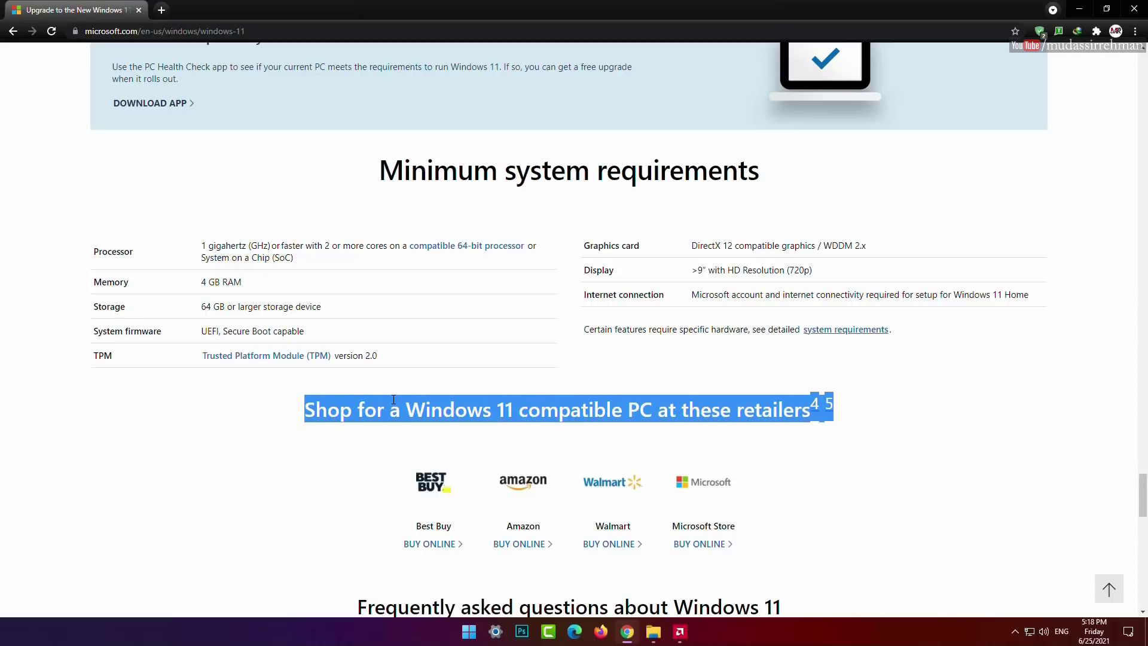
left_click(366, 405)
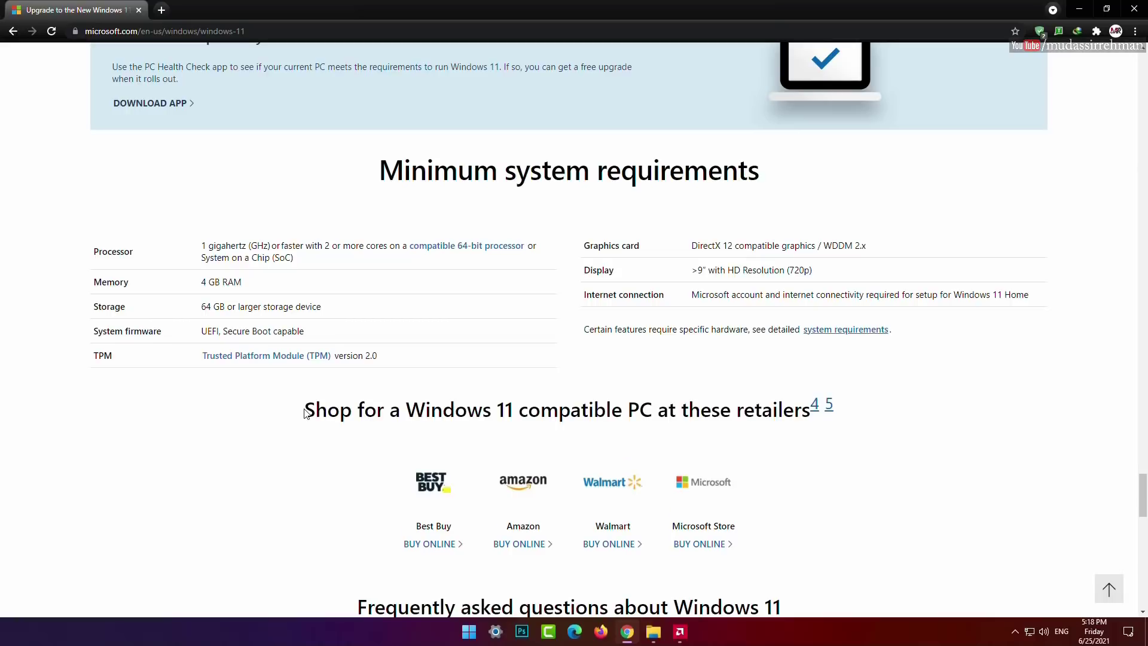
left_click_drag(309, 410, 861, 415)
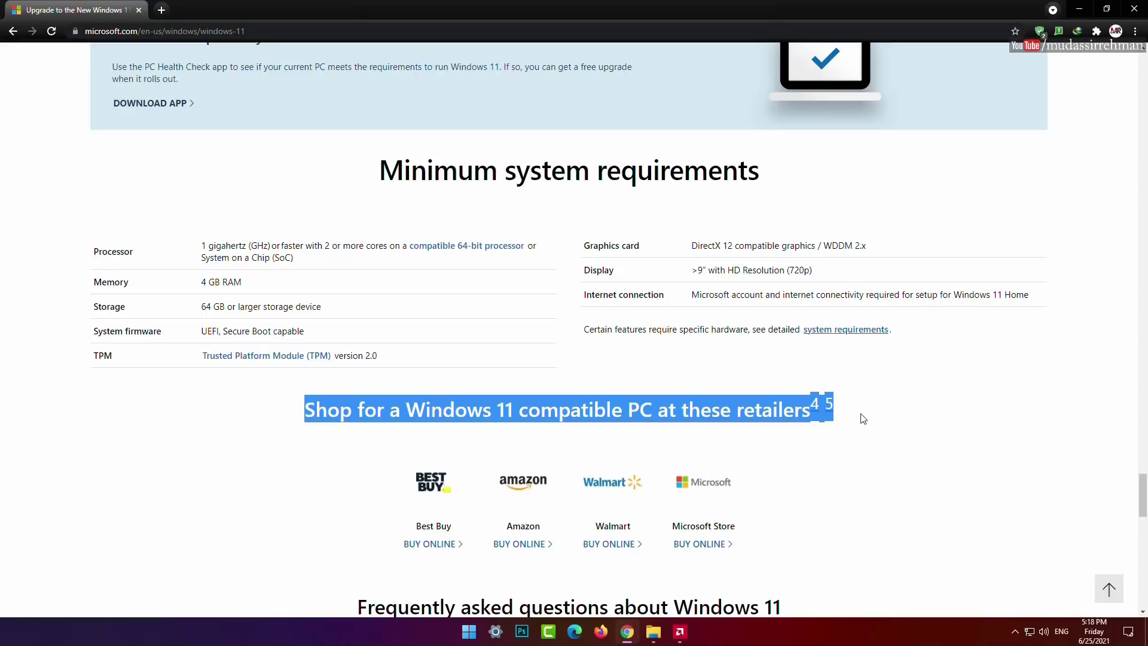
Step: Clear the heading highlight and open Amazon's Buy Online link for Windows 11 compatible PCs in a new browser tab
left_click(583, 414)
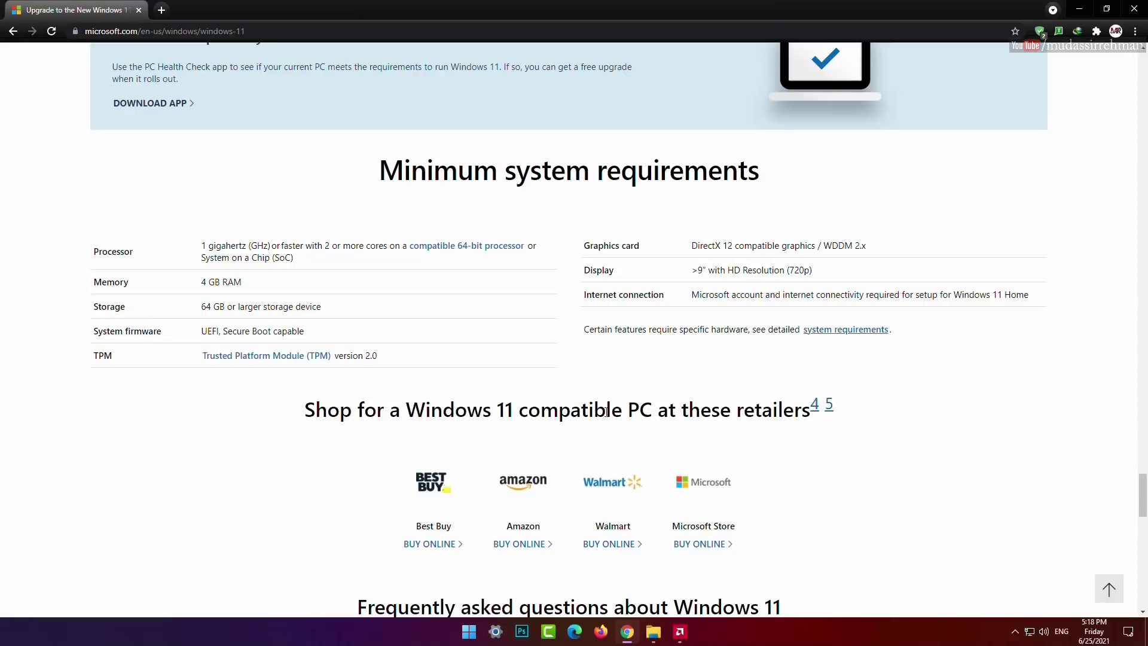
scroll(890, 478, "down", 2)
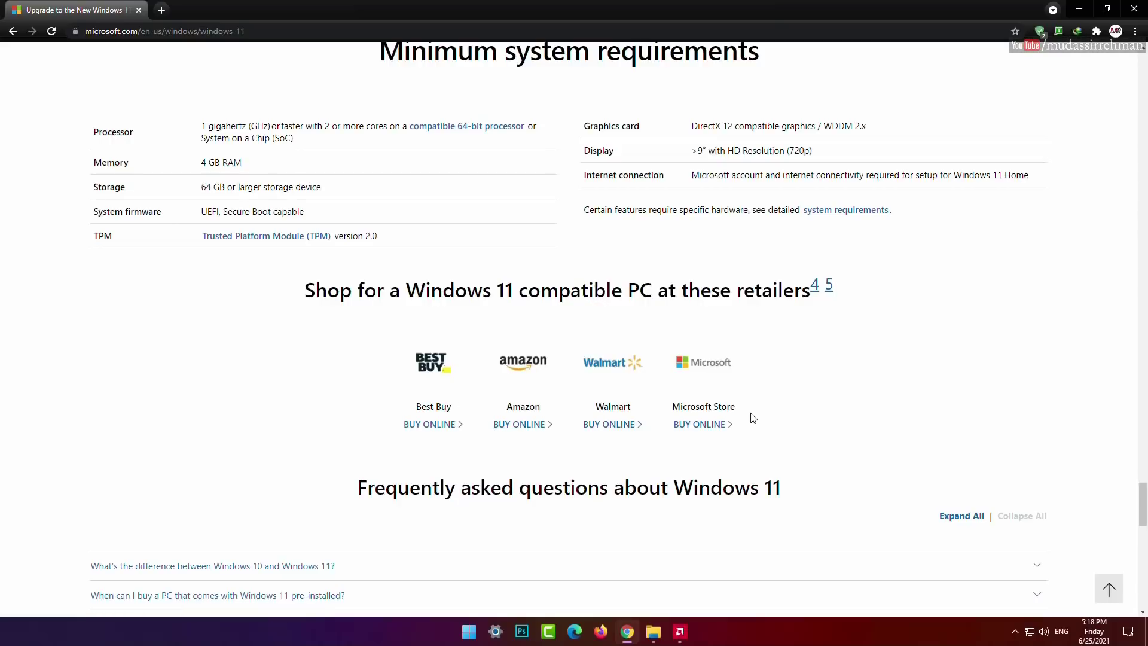
right_click(509, 423)
left_click(538, 436)
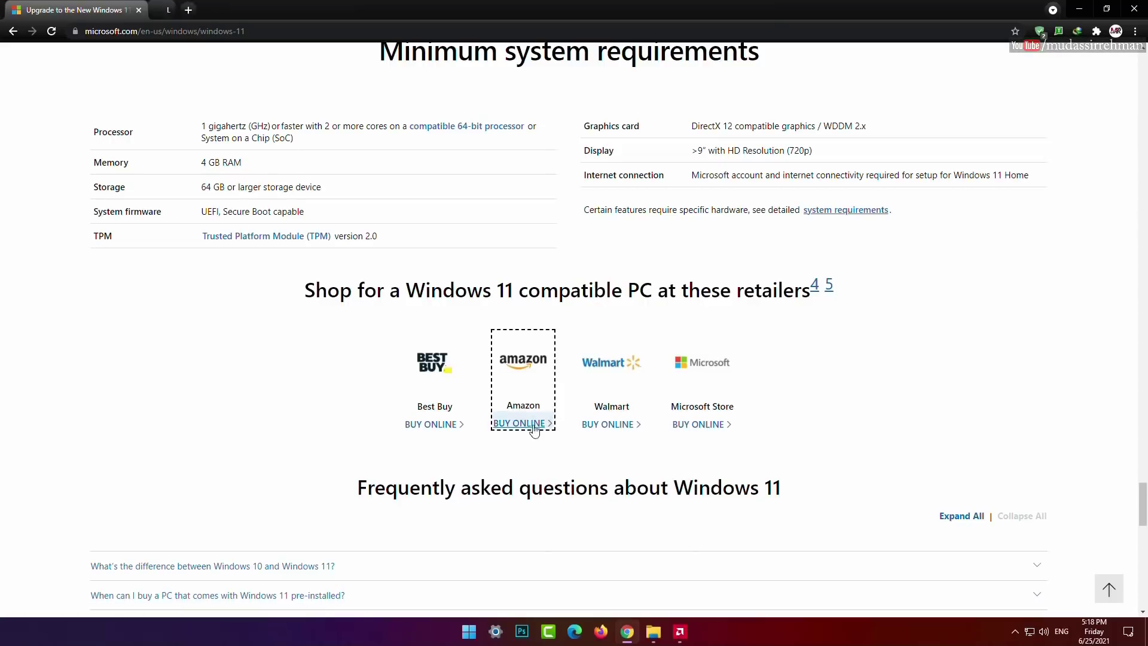
Step: Examine the minimum system requirements table, highlighting the System firmware and TPM entries
scroll(171, 223, "up", 2)
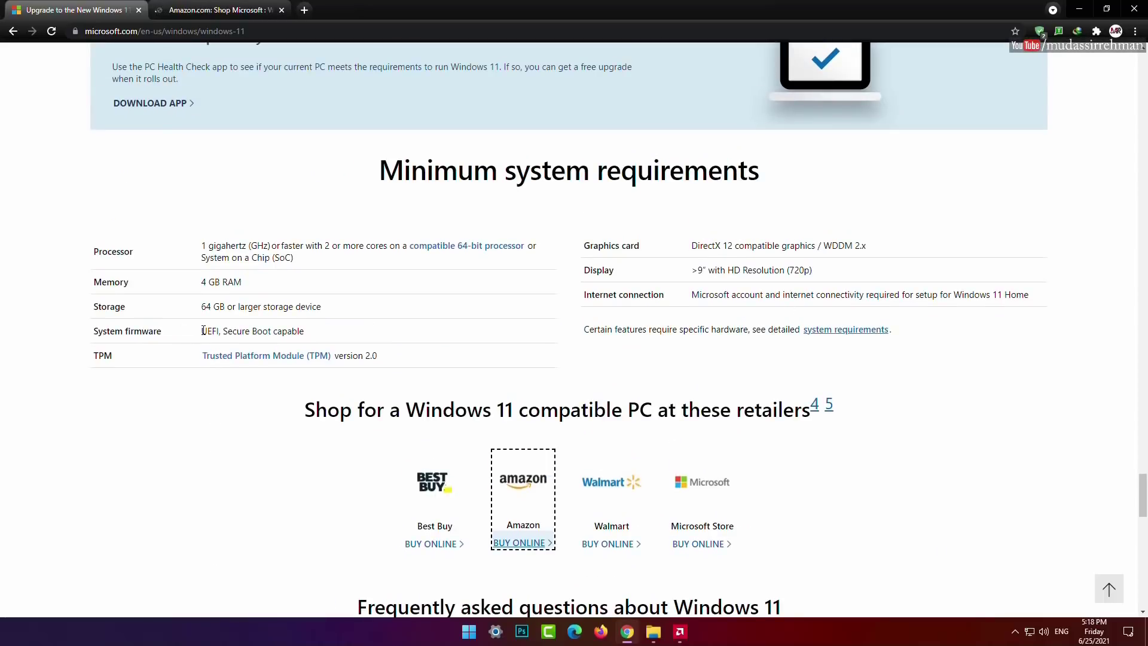
left_click_drag(99, 254, 389, 365)
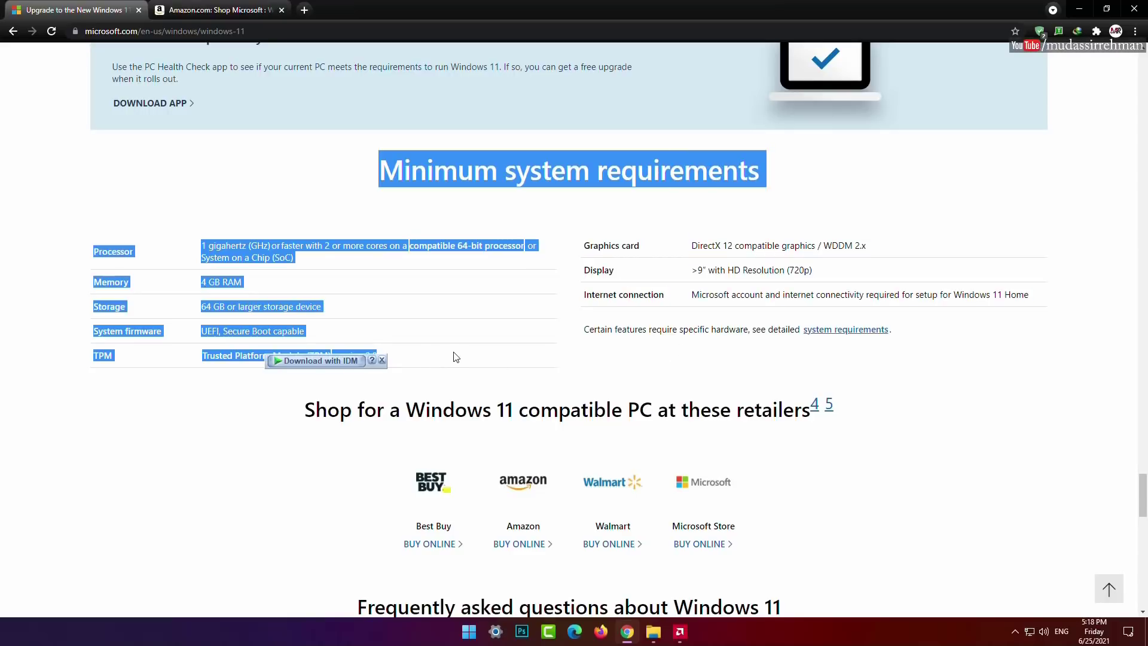
left_click(474, 315)
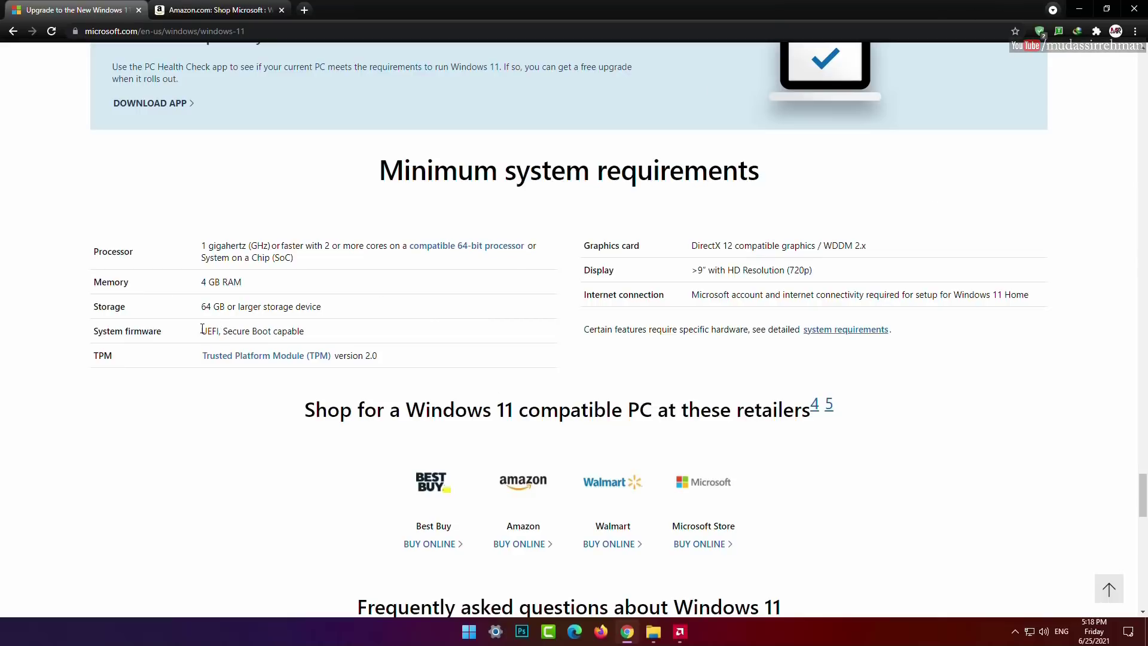
left_click_drag(201, 330, 304, 328)
left_click_drag(201, 359, 416, 370)
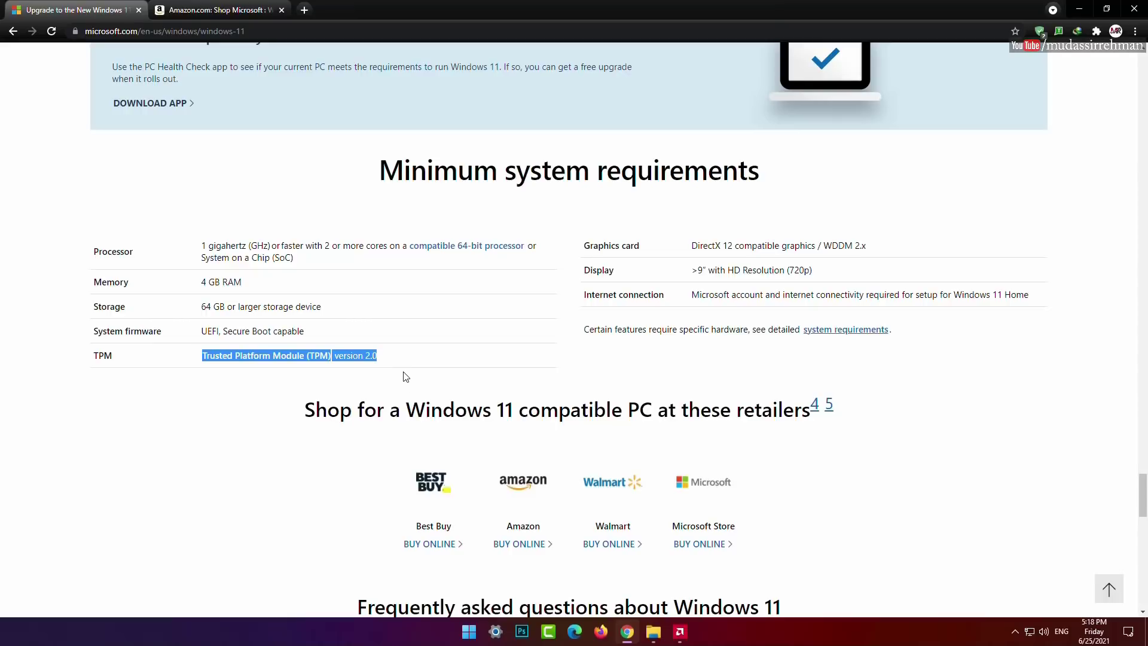
left_click(179, 375)
left_click_drag(192, 356, 408, 358)
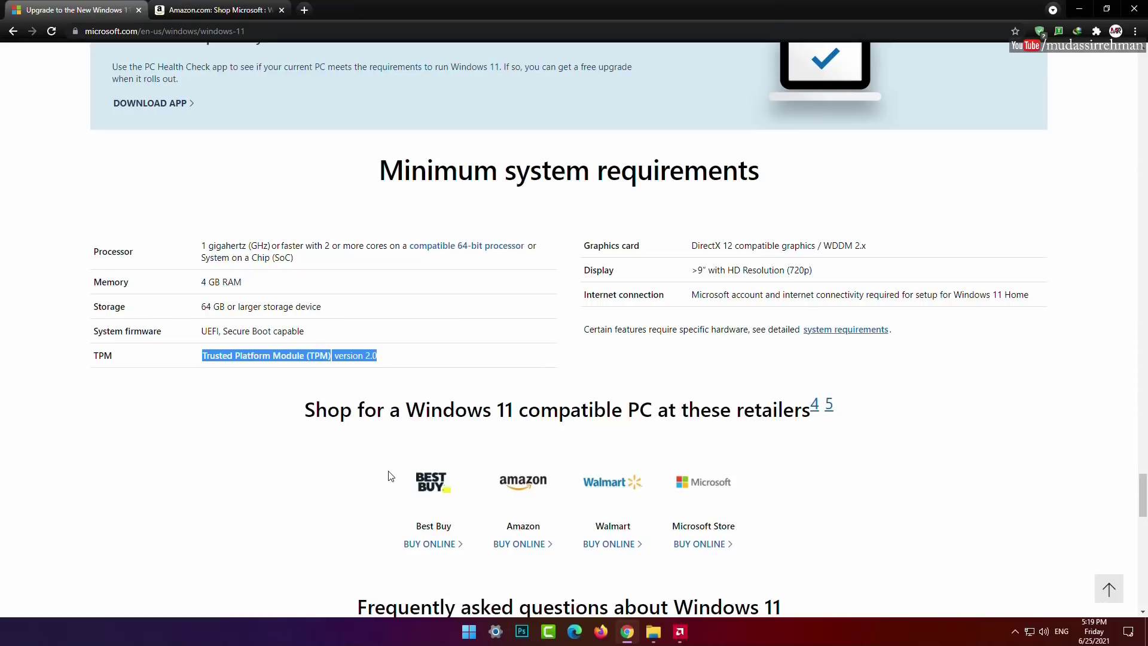
left_click(531, 353)
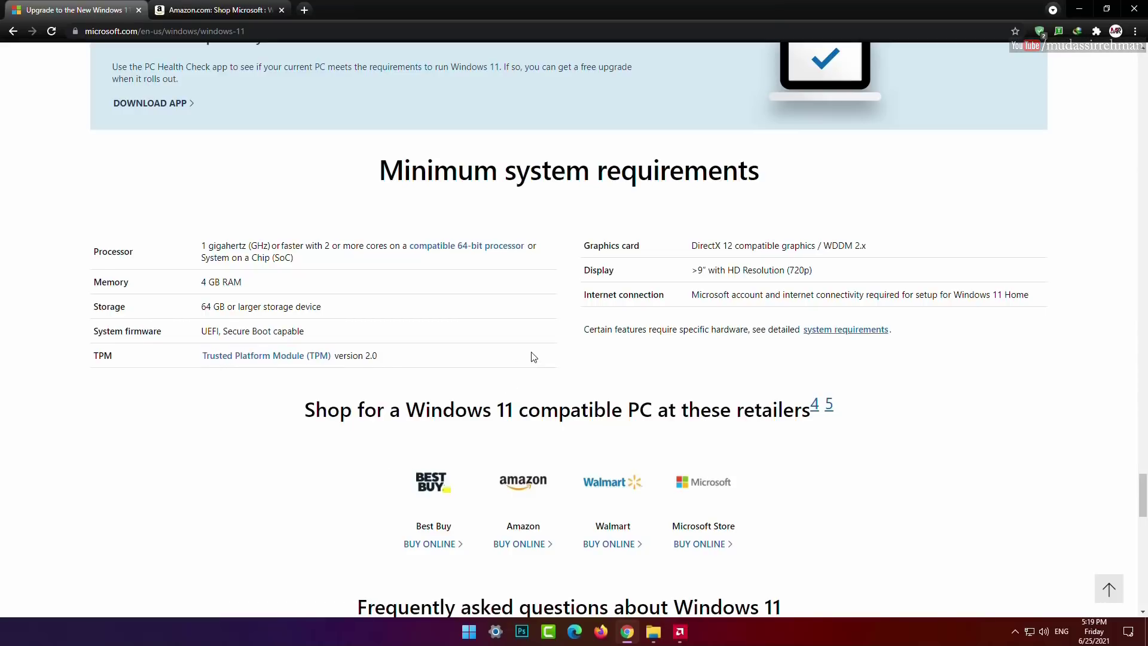
Step: Minimize the browser, refresh the desktop and run tpm.msc to check the computer's TPM status, then close TPM Management
left_click(1076, 8)
right_click(451, 232)
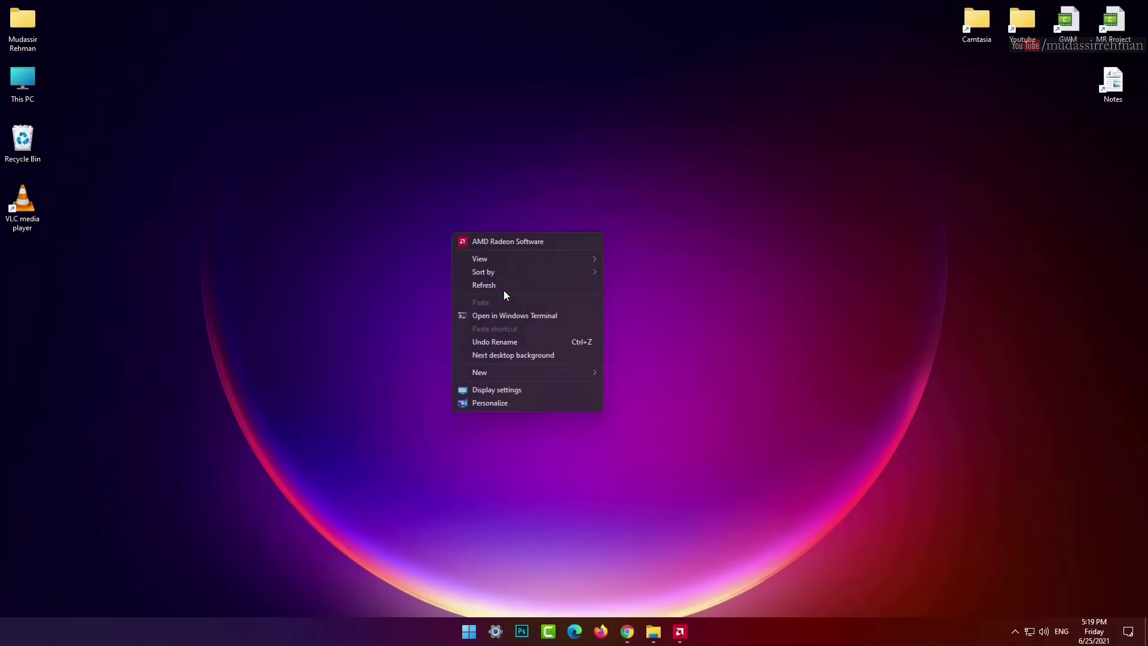
left_click(505, 287)
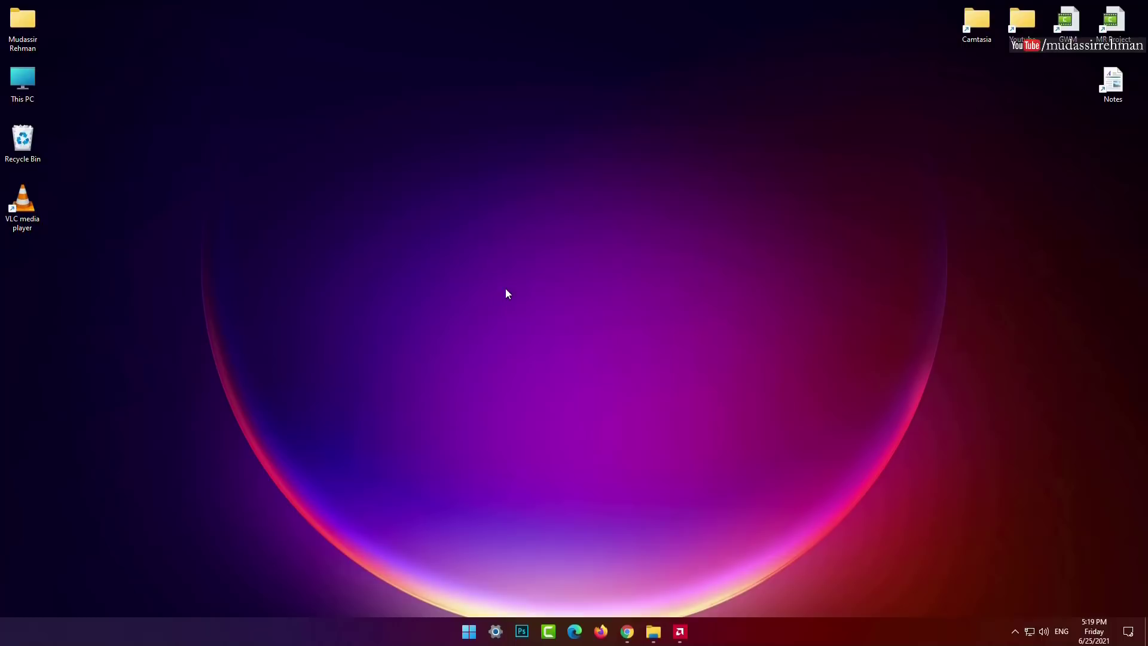
key("super+r")
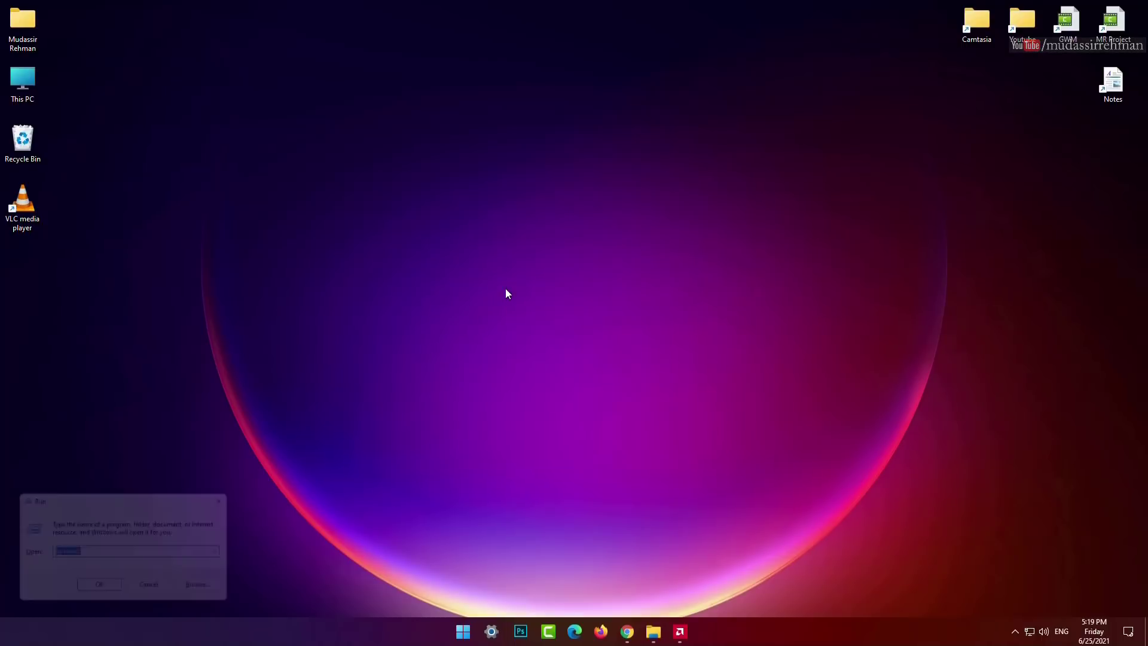
left_click(90, 555)
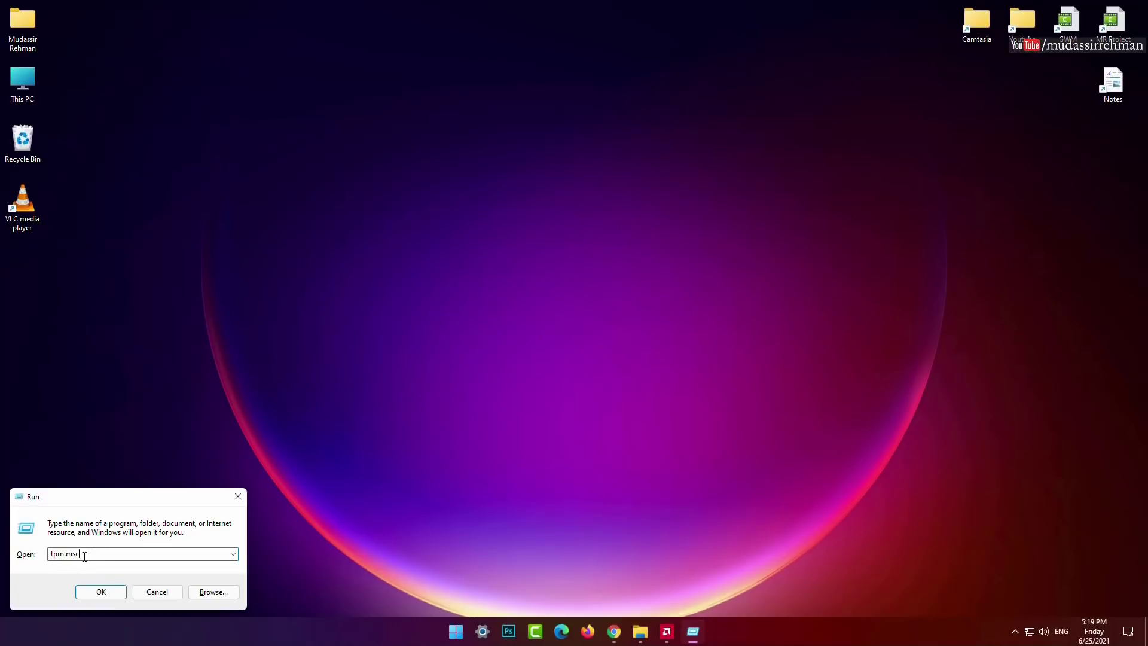
left_click(101, 591)
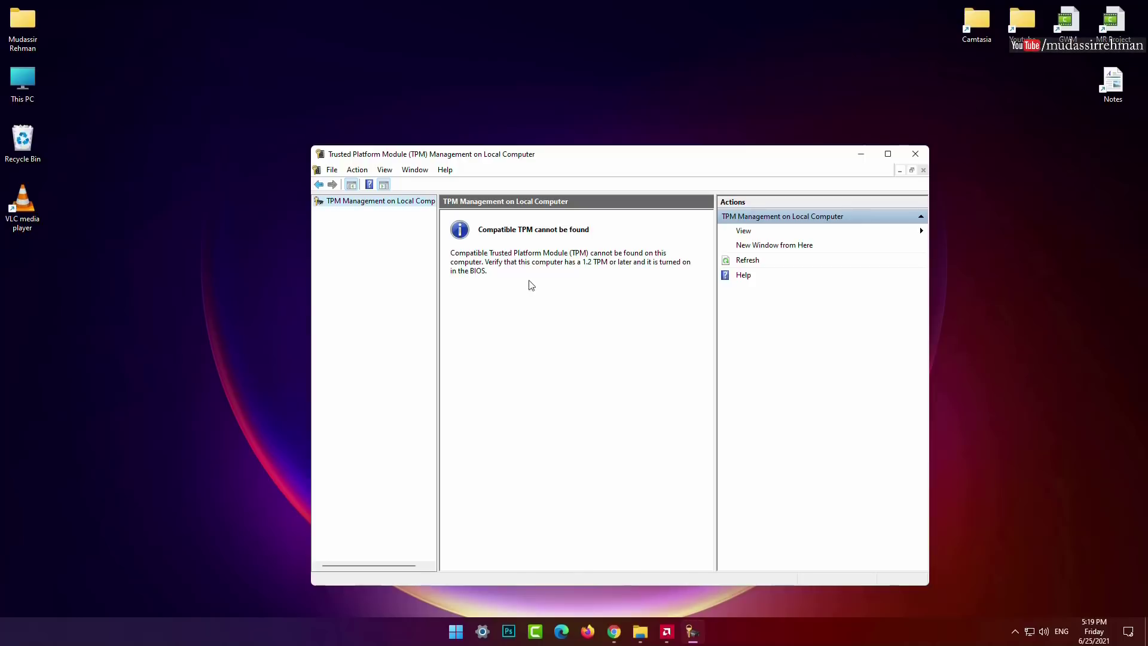
left_click(1, 5)
left_click_drag(1, 5, 295, 54)
left_click(915, 153)
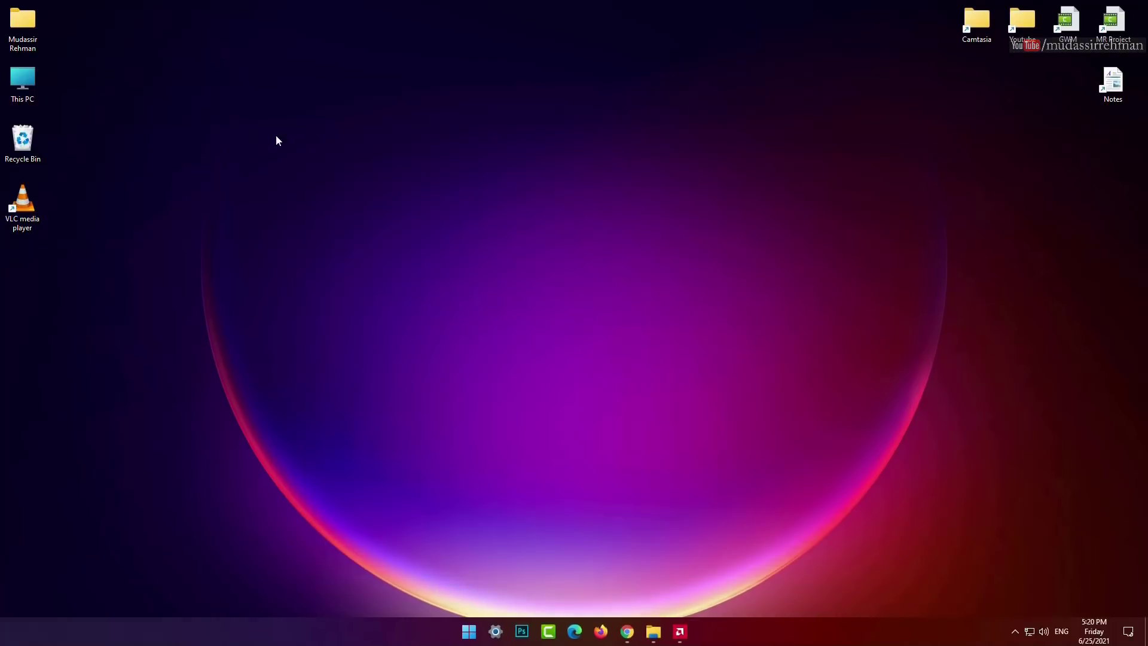
Step: Open Windows PowerShell as administrator, move its window toward the screen centre and run get-tpm
right_click(470, 632)
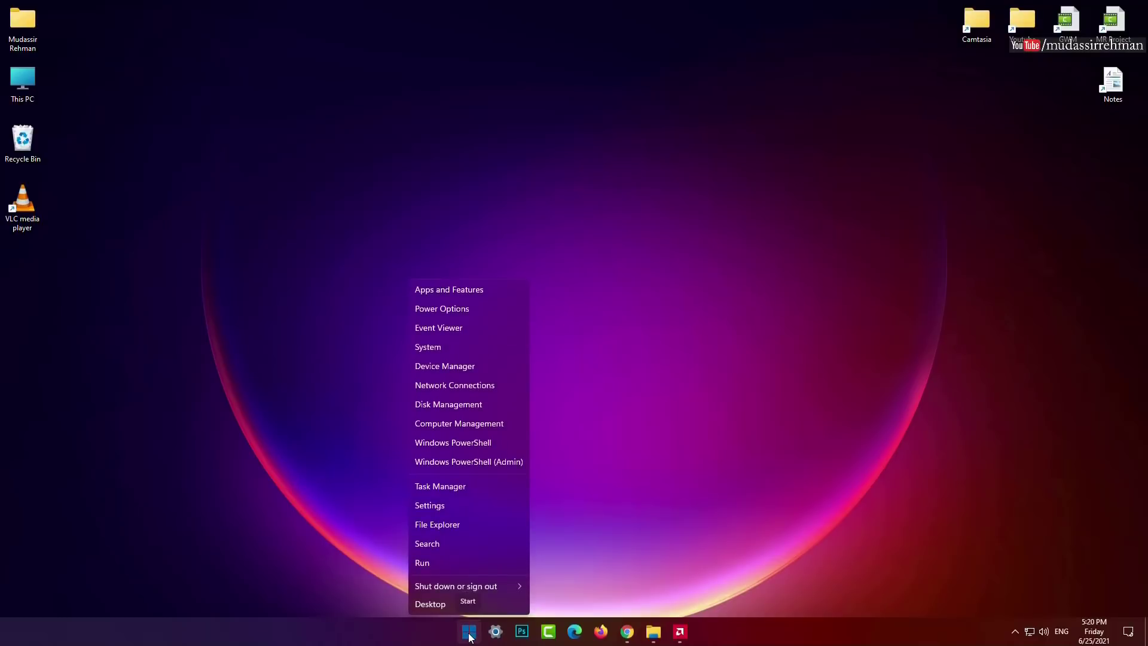
left_click(483, 461)
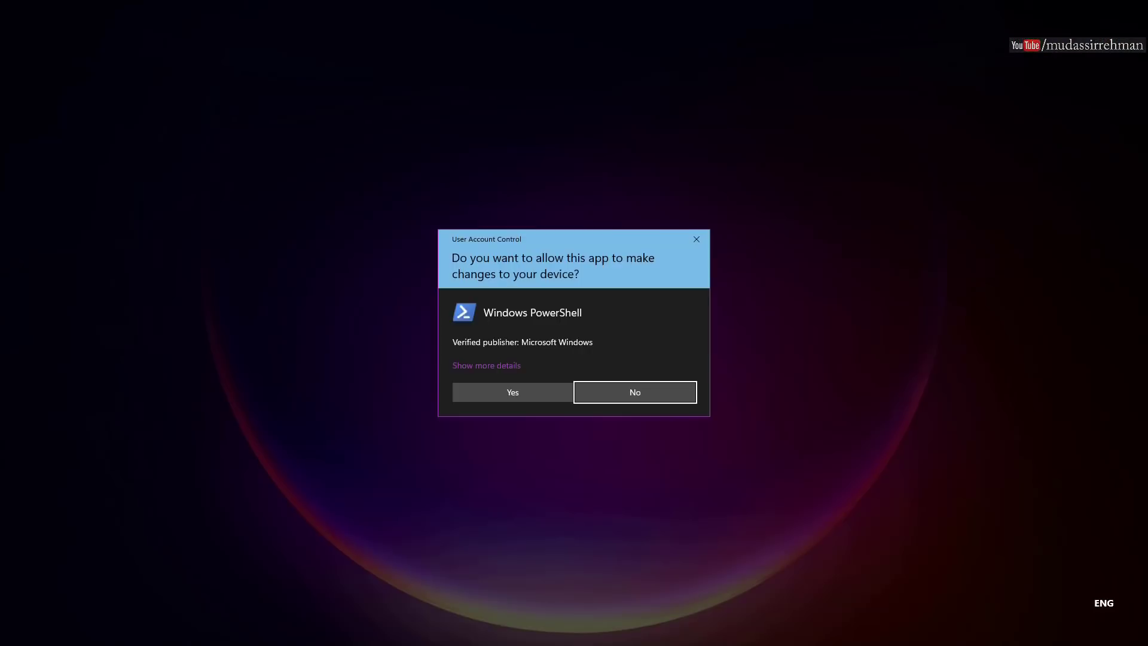
left_click(501, 388)
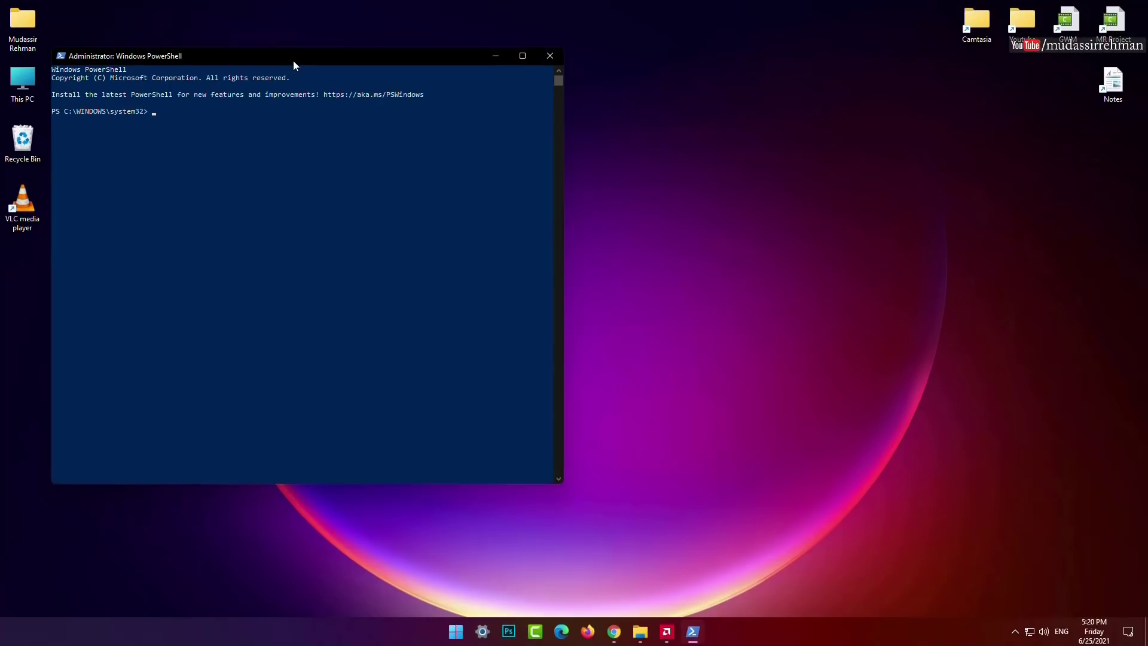
left_click_drag(293, 60, 679, 183)
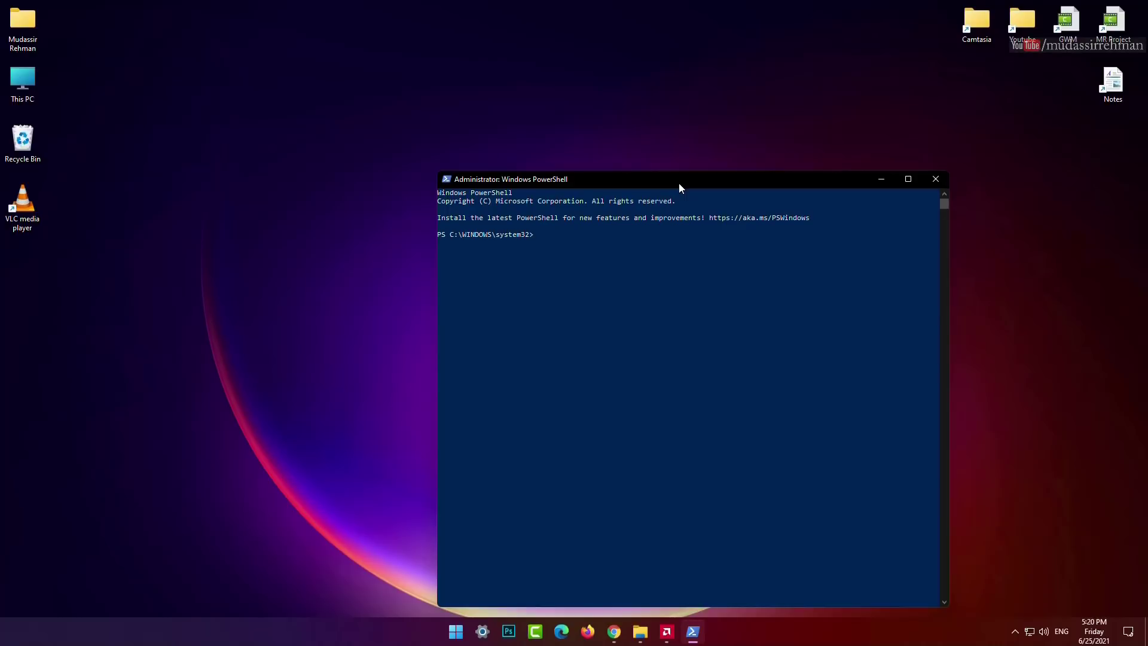
type("get-tpm")
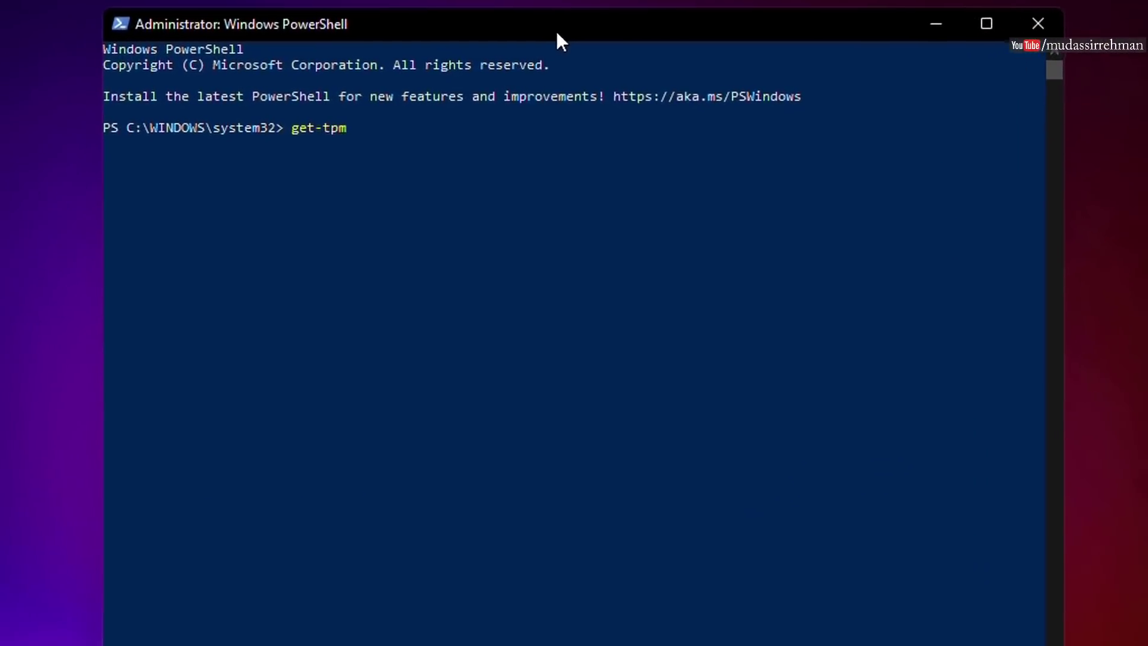
key("Return")
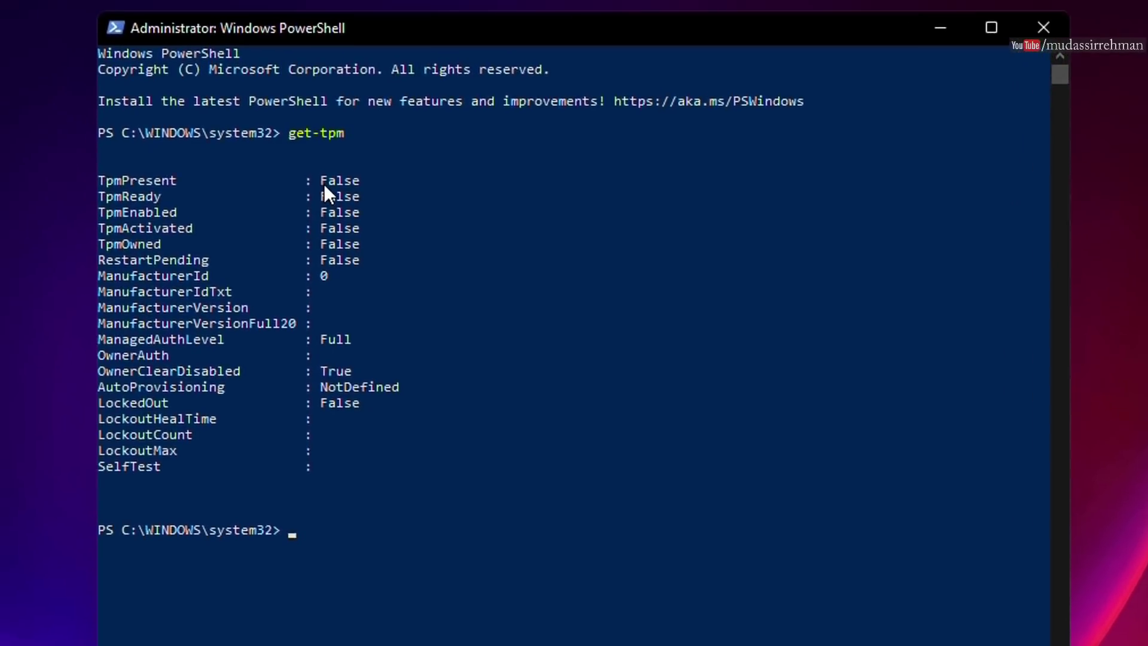
Step: Highlight the TPM status values in the get-tpm output, then close PowerShell and refresh the desktop
left_click_drag(320, 182, 373, 208)
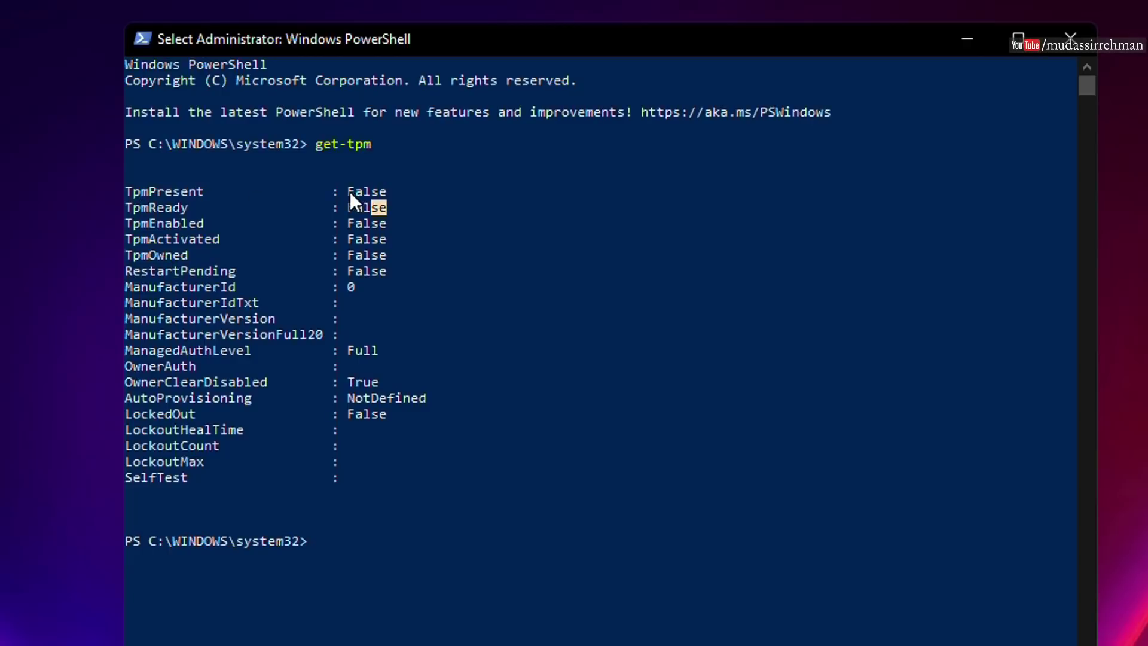
left_click_drag(349, 191, 430, 236)
left_click_drag(348, 254, 379, 271)
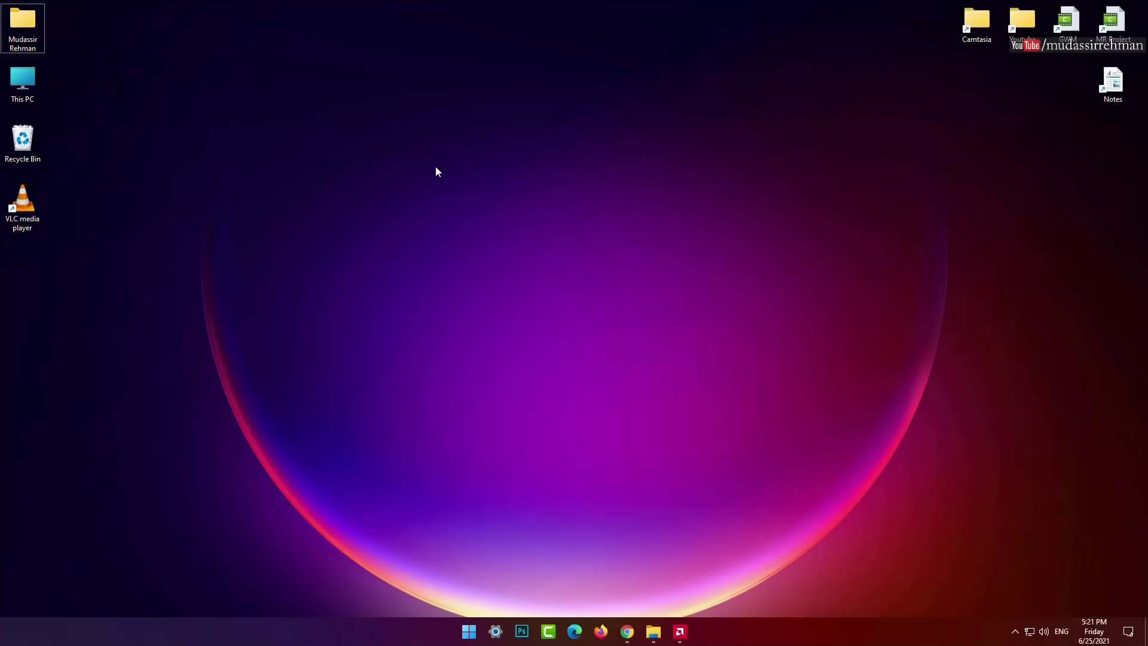
right_click(435, 167)
left_click(475, 221)
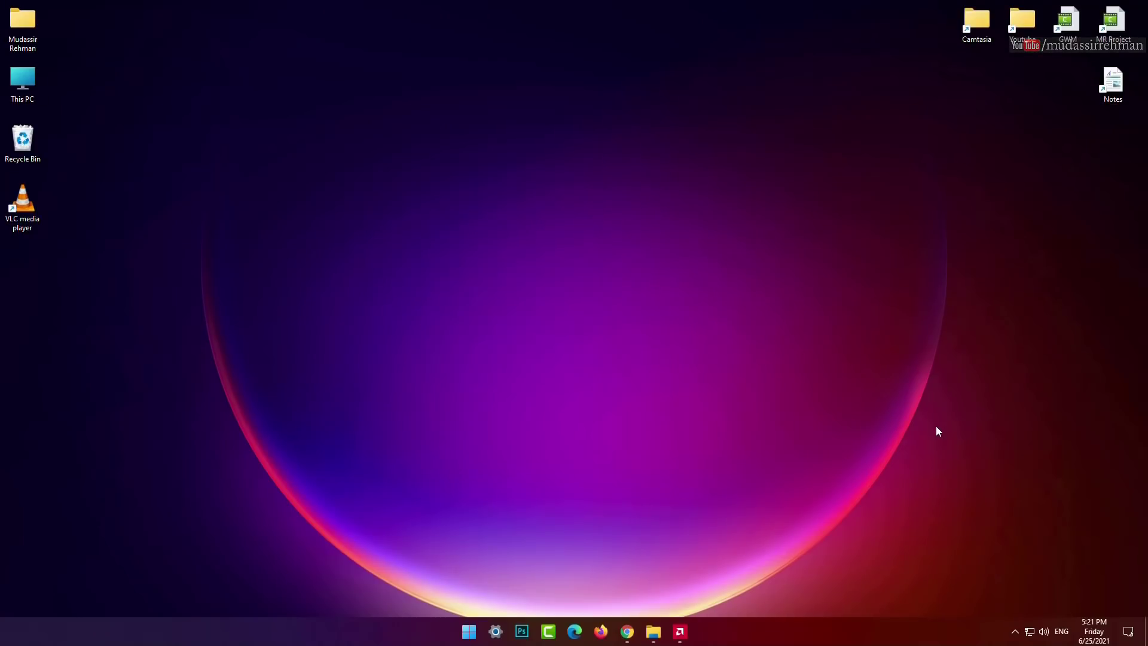
Step: Switch back to Chrome and download the PC Health Check app, dismissing the Internet Download Manager trial and registration dialogs
left_click(627, 632)
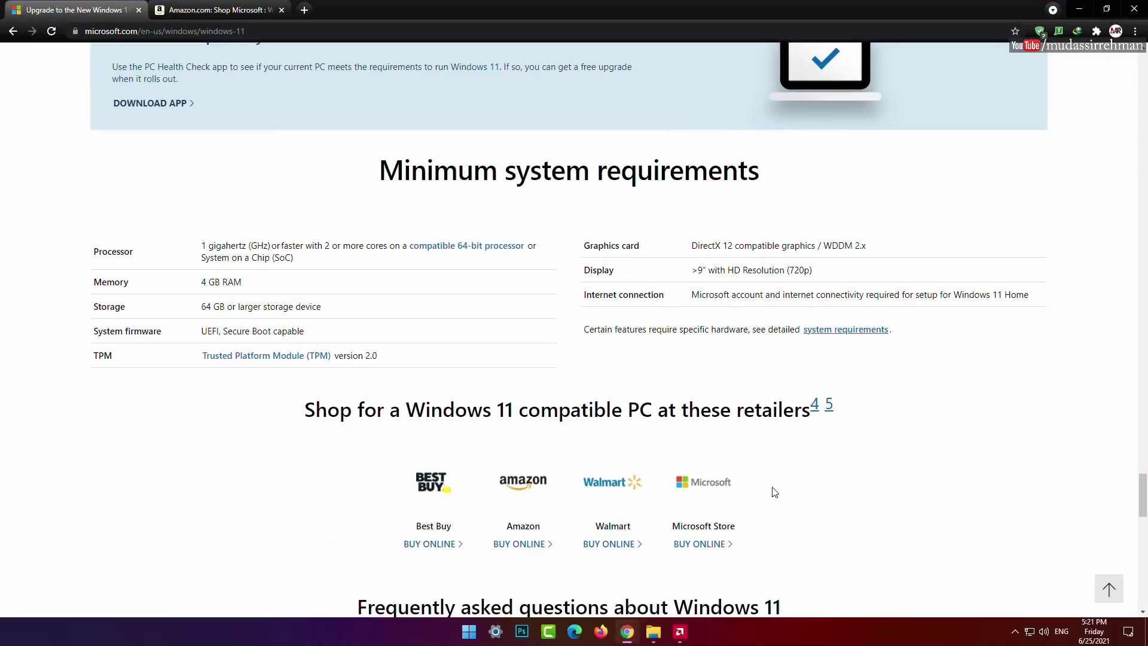
scroll(374, 362, "up", 3)
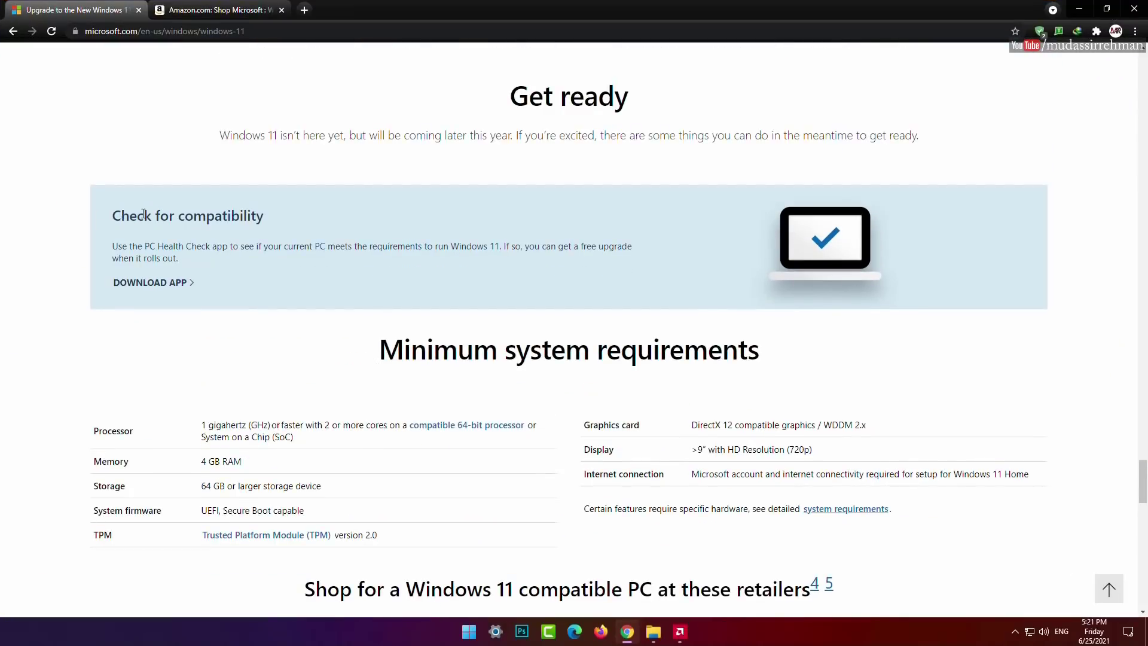
mouse_move(119, 215)
left_mouse_down()
mouse_move(289, 218)
mouse_move(110, 216)
left_mouse_up()
left_click(228, 217)
right_click(149, 282)
left_click(310, 289)
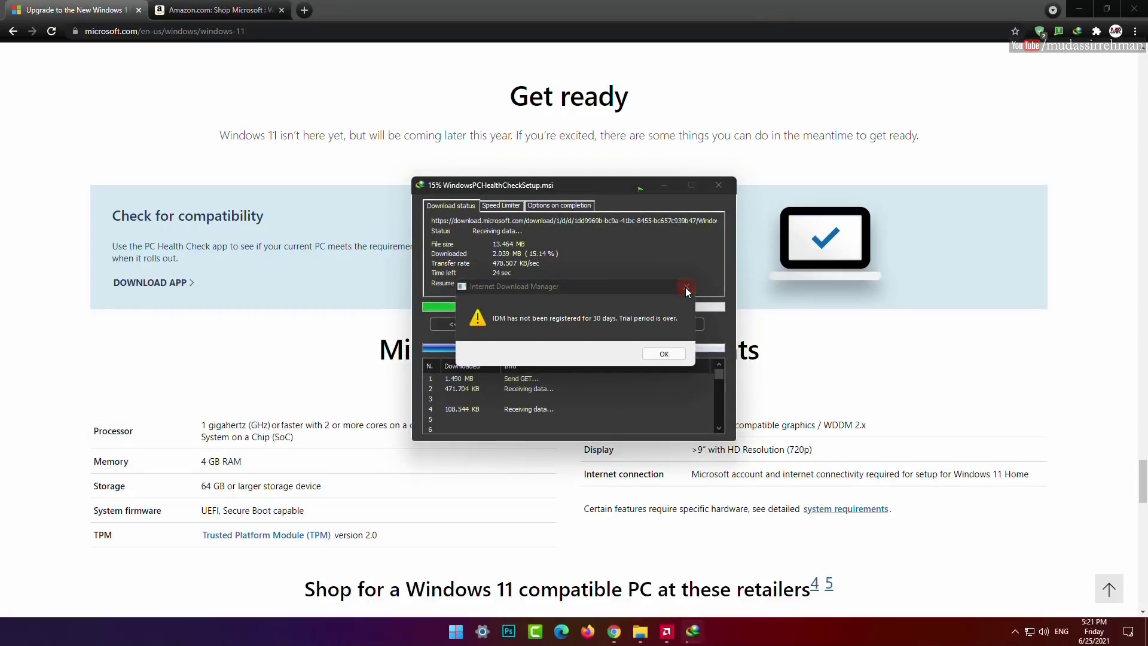
left_click(686, 289)
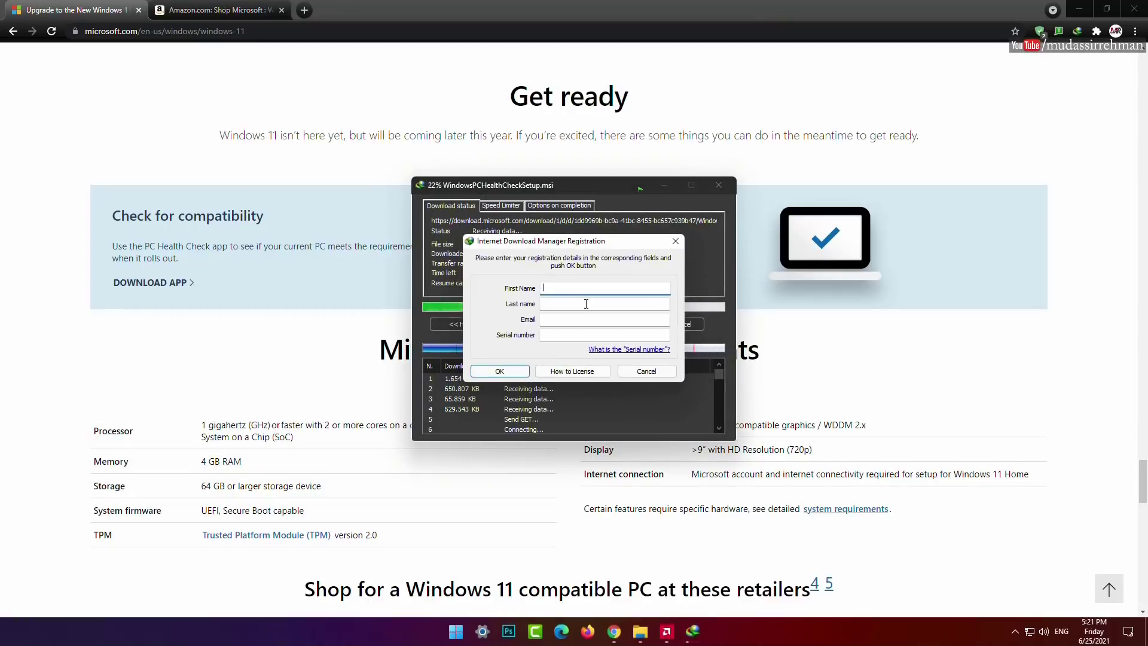
left_click(678, 243)
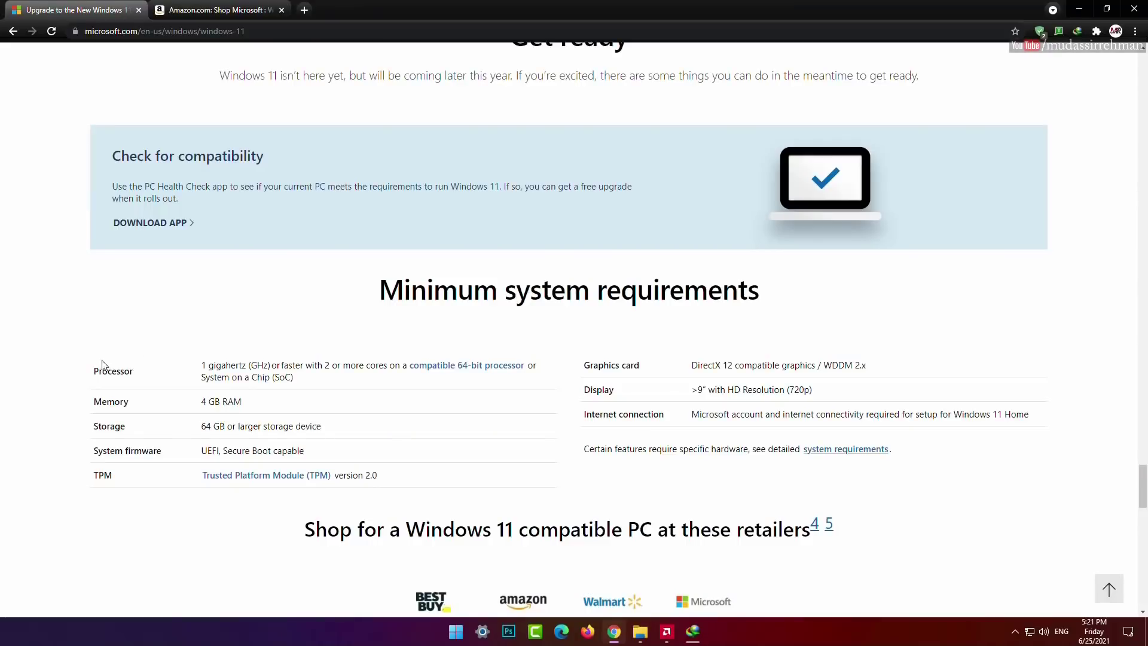
Step: Highlight the full list of minimum system requirements and the Trusted Platform Module (TPM) version 2.0 entry to review them
left_click_drag(95, 375, 905, 454)
left_click(936, 456)
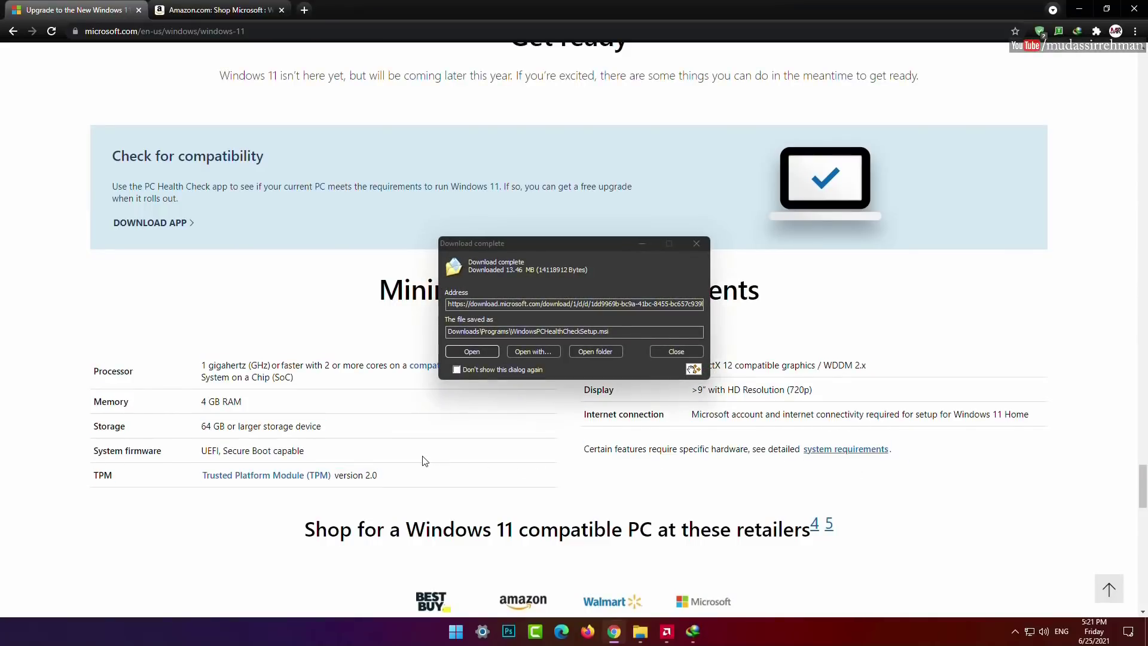
left_click_drag(182, 482, 399, 483)
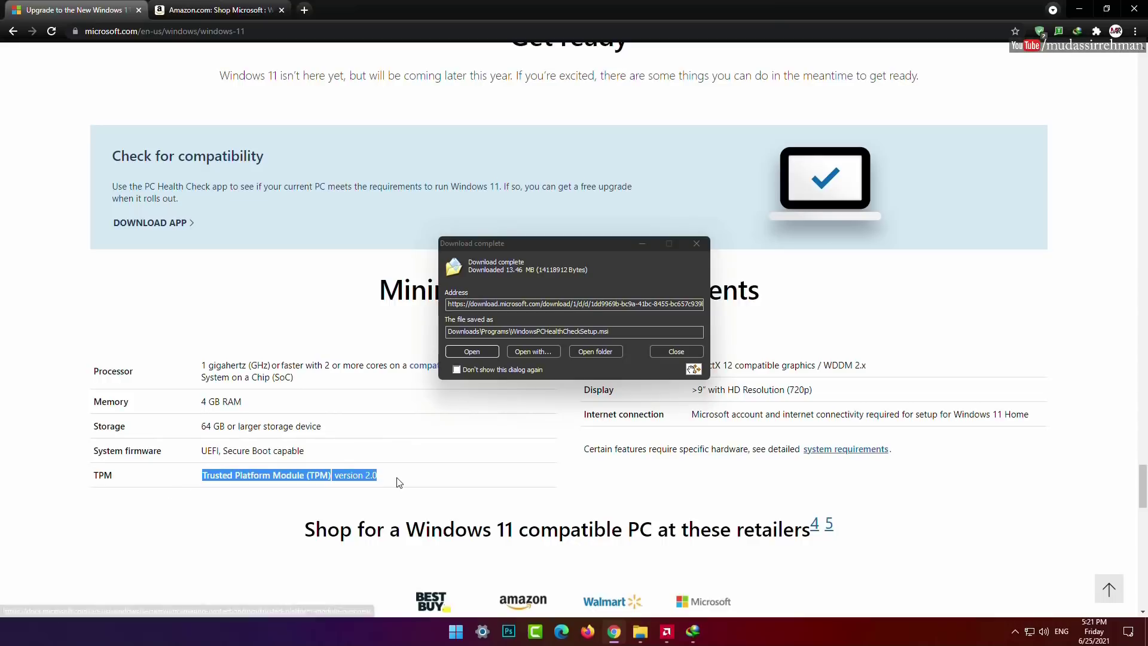
left_click(239, 502)
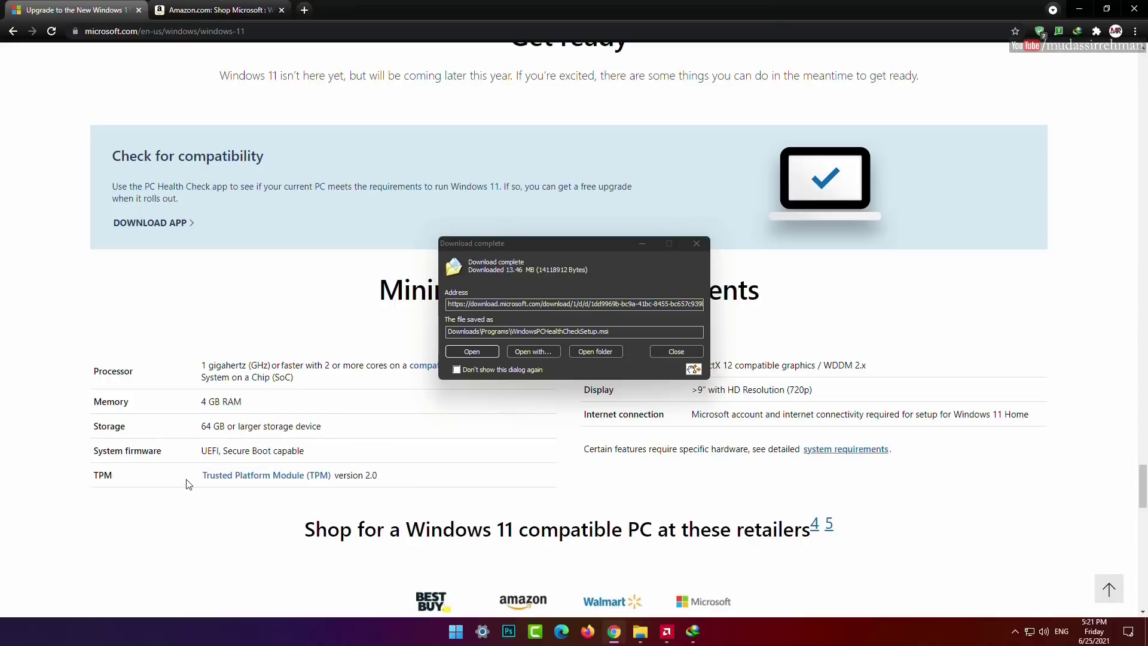
left_click_drag(187, 483, 385, 482)
left_click(403, 502)
Step: Highlight the "Shop for a Windows 11 compatible PC at these retailers" heading below the requirements
scroll(403, 496, "down", 3)
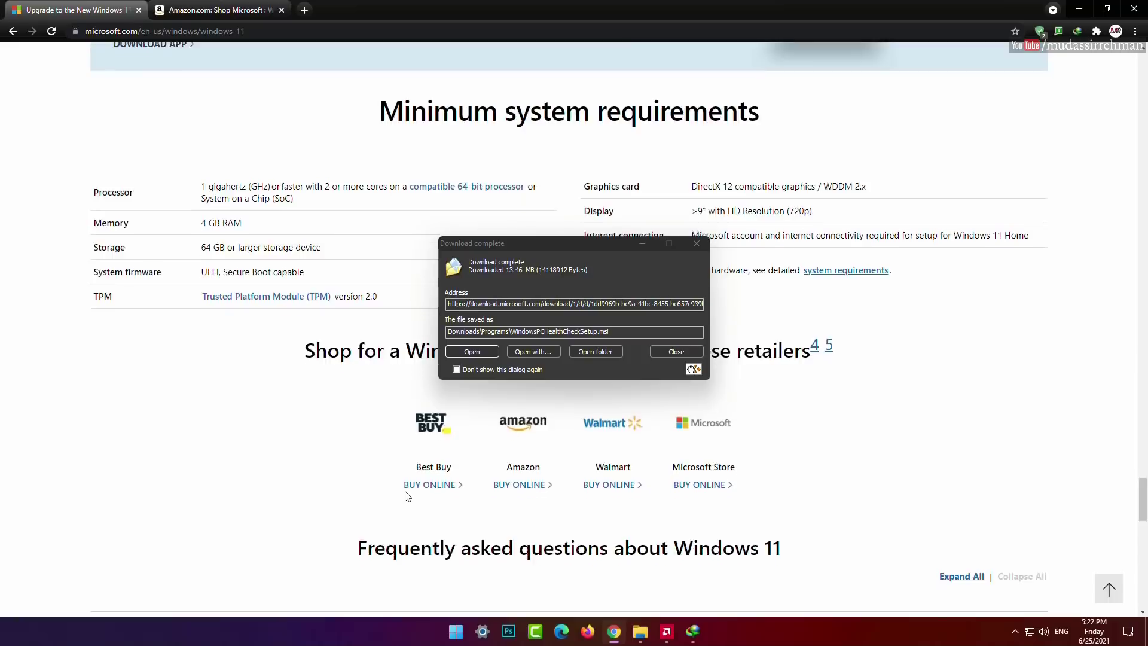
scroll(406, 496, "up", 2)
left_click_drag(302, 469, 919, 494)
scroll(918, 495, "down", 1)
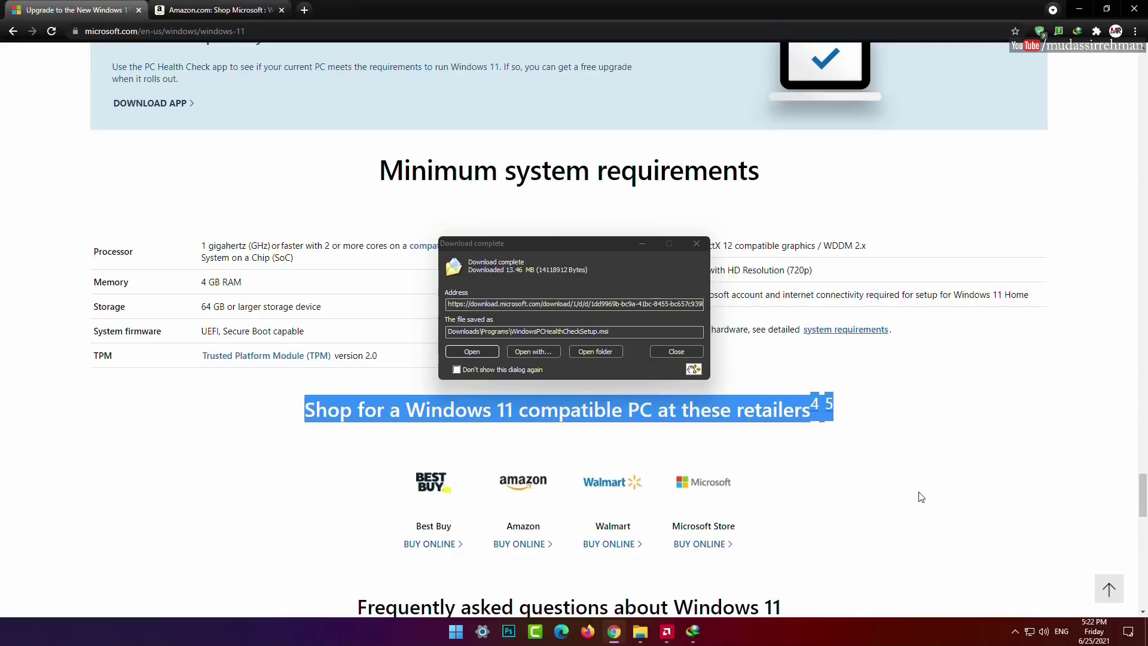
scroll(161, 229, "up", 1)
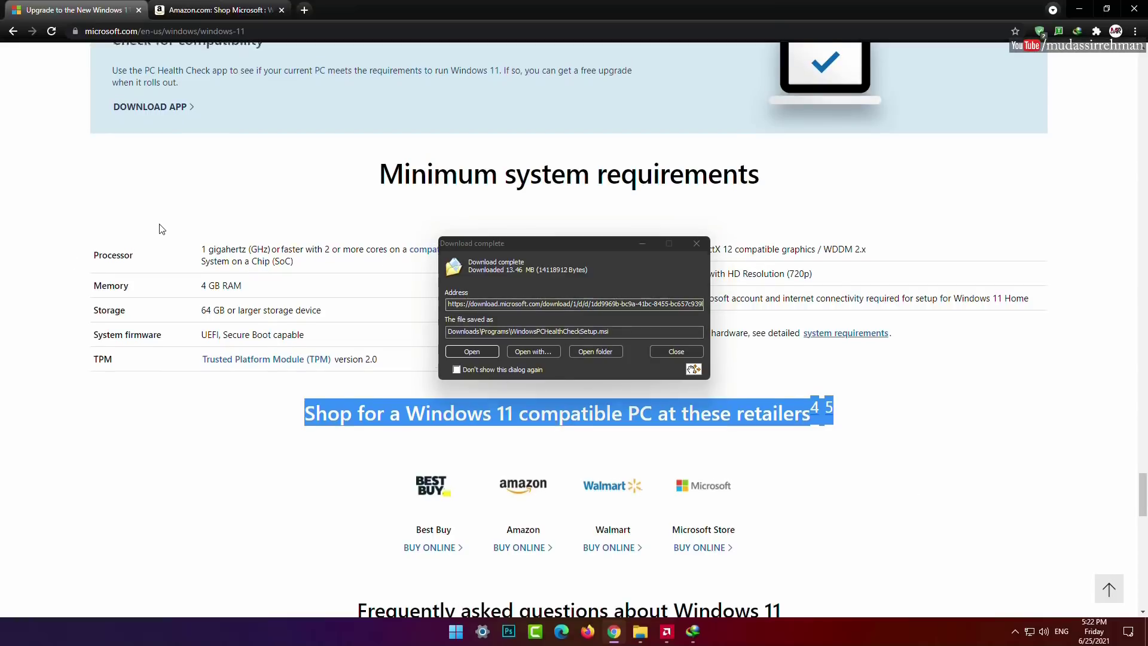
Step: Install PC Health Check from the downloaded WindowsPCHealthCheckSetup file, accepting the license terms, and open the app on finishing
scroll(159, 229, "up", 1)
left_click(676, 351)
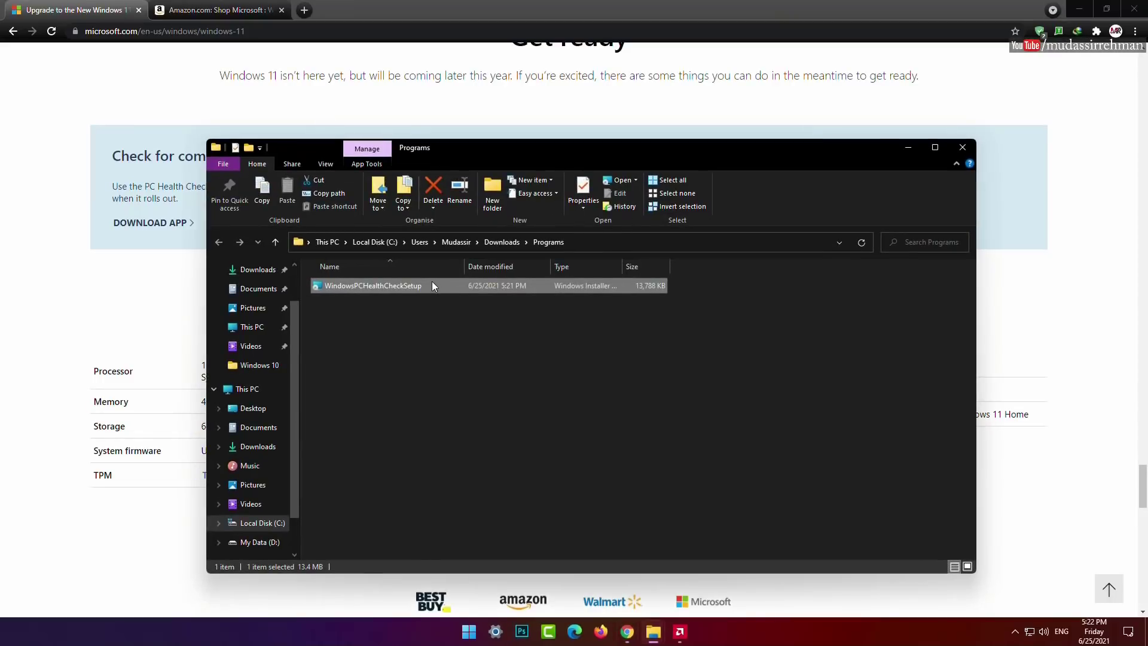
double_click(432, 281)
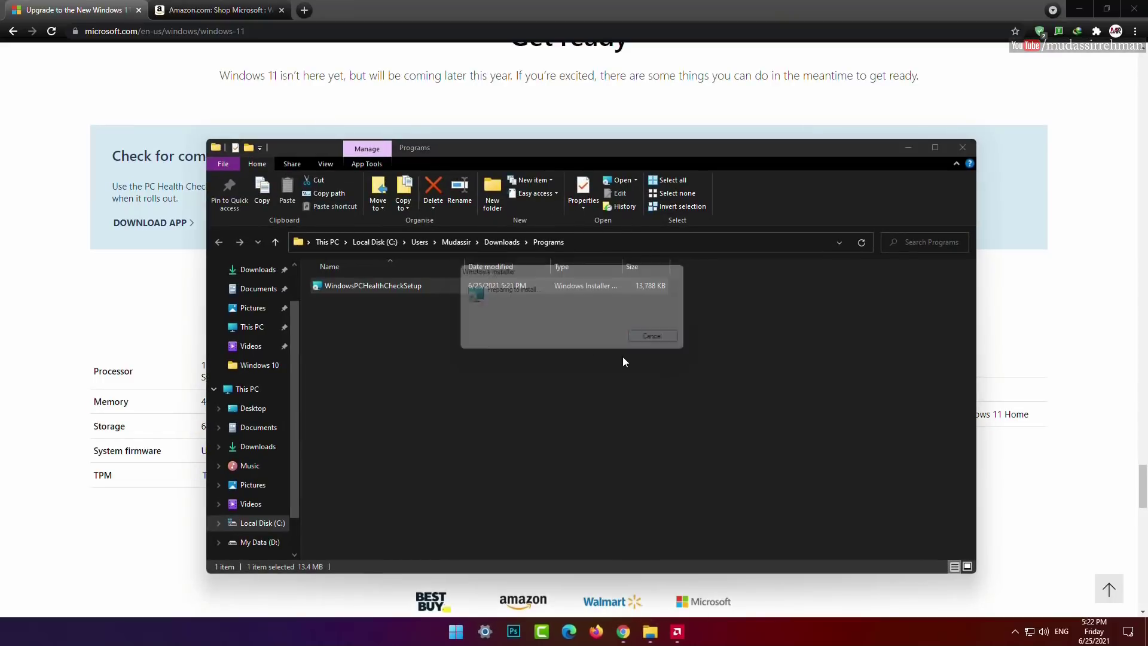
left_click(555, 380)
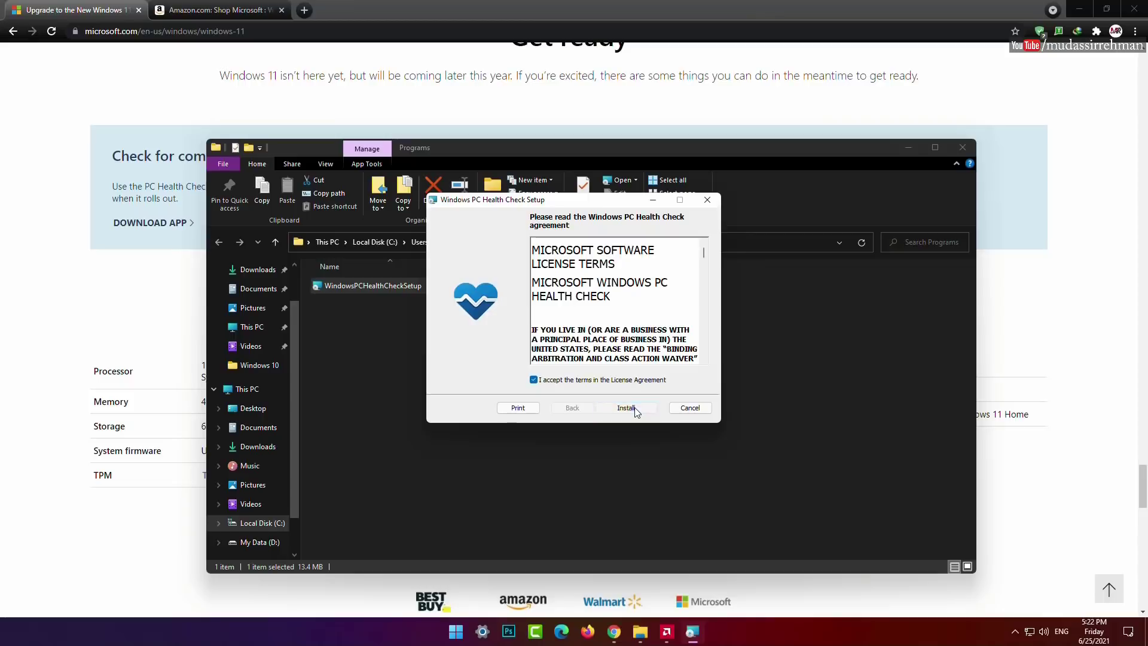
left_click(633, 407)
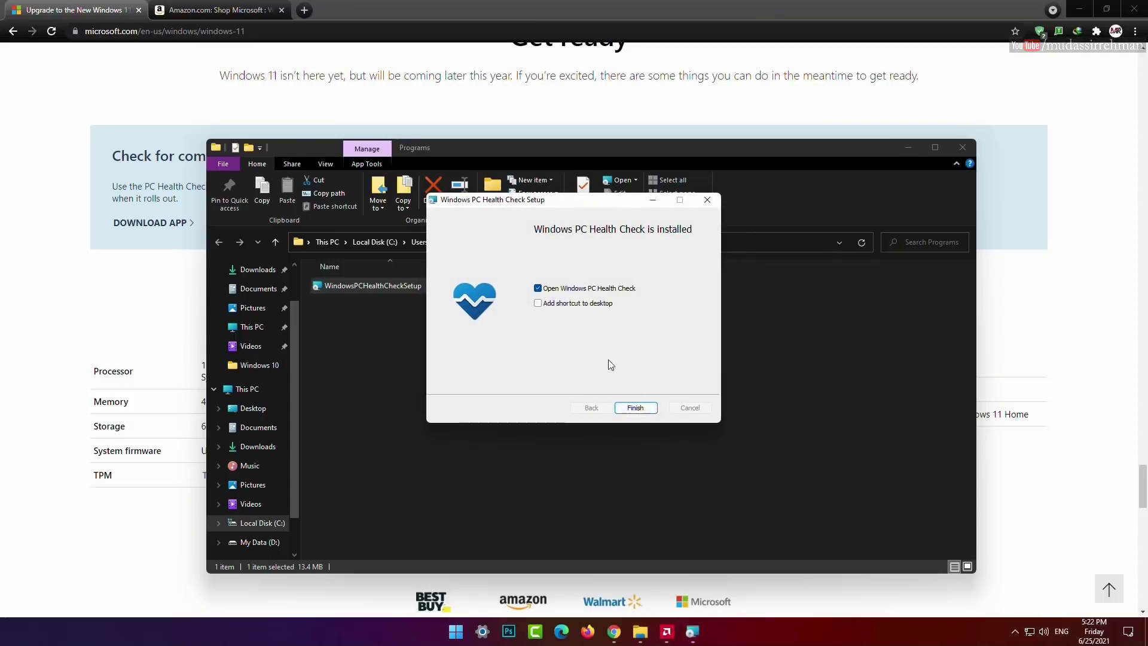
left_click(635, 408)
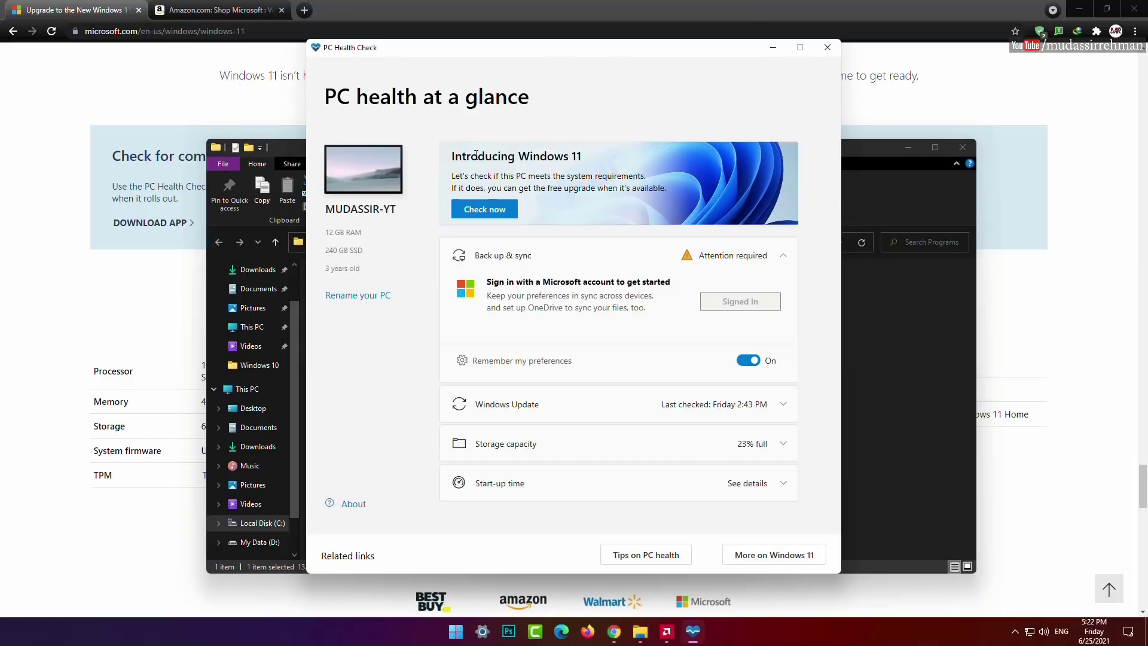
Step: Check whether this PC meets the Windows 11 system requirements and highlight the explanation text in the result
left_click(470, 213)
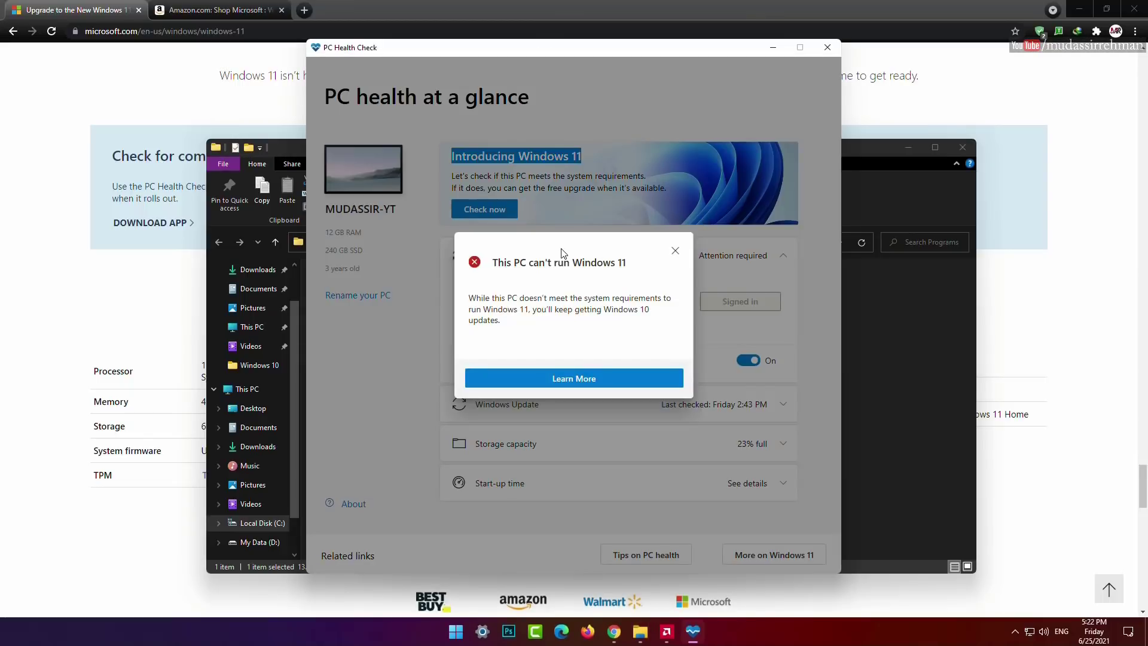
left_click_drag(469, 298, 658, 299)
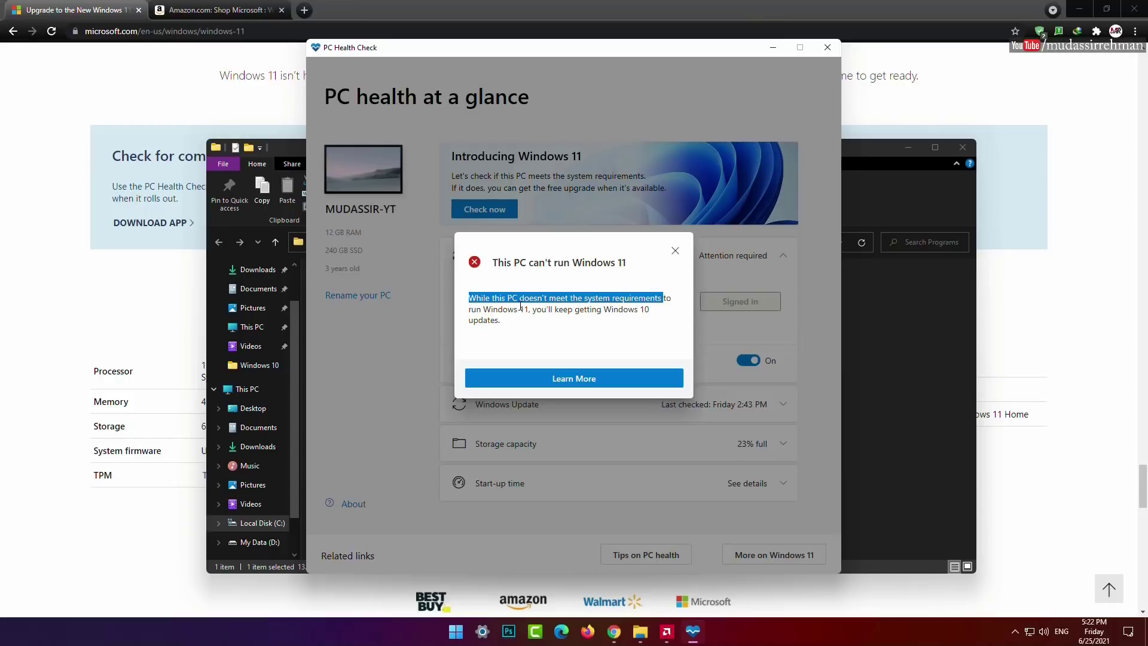
left_click_drag(519, 325, 469, 302)
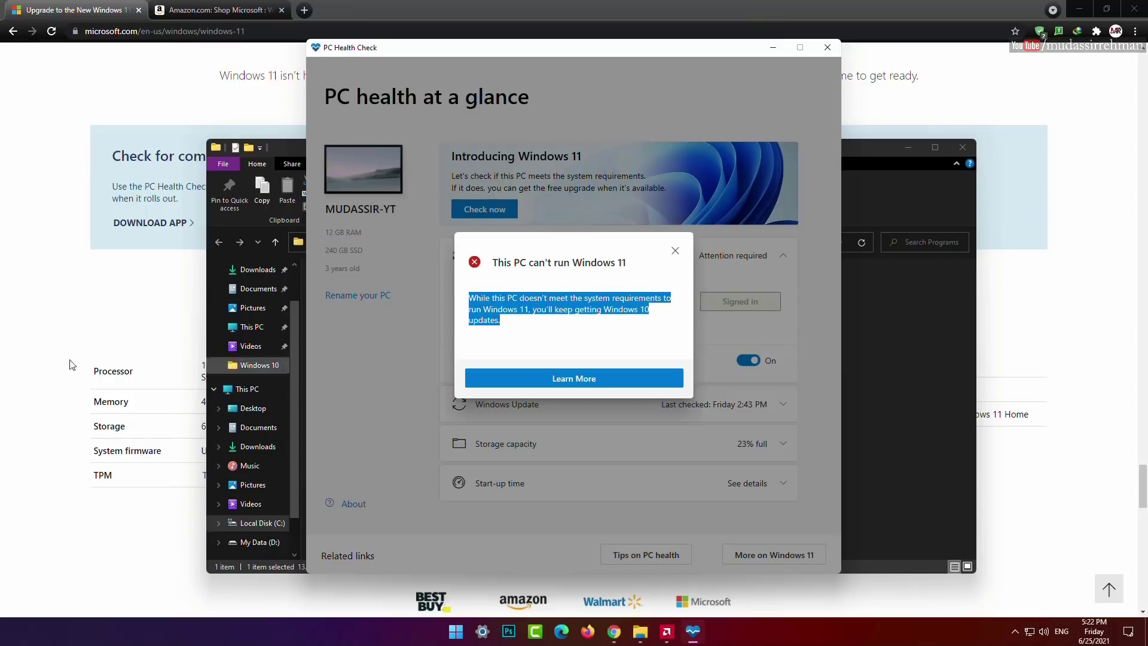
Step: Switch to Chrome, highlight the Trusted Platform Module (TPM) version 2.0 requirement, and minimize the browser
left_click(190, 512)
left_click_drag(198, 476, 400, 489)
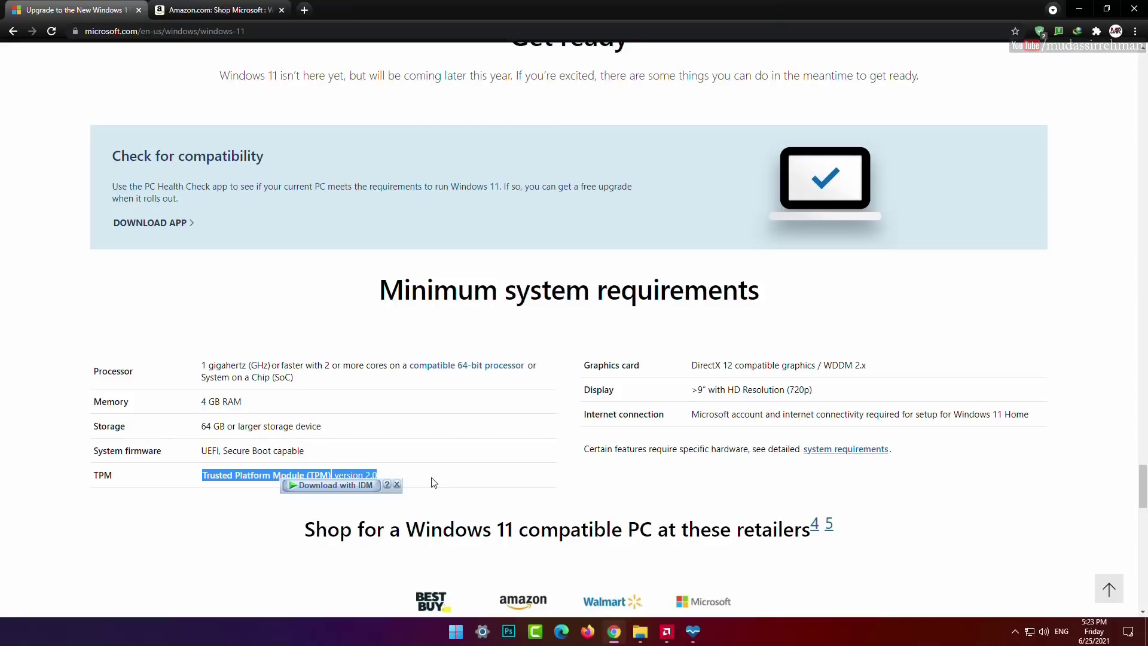
left_click(1078, 11)
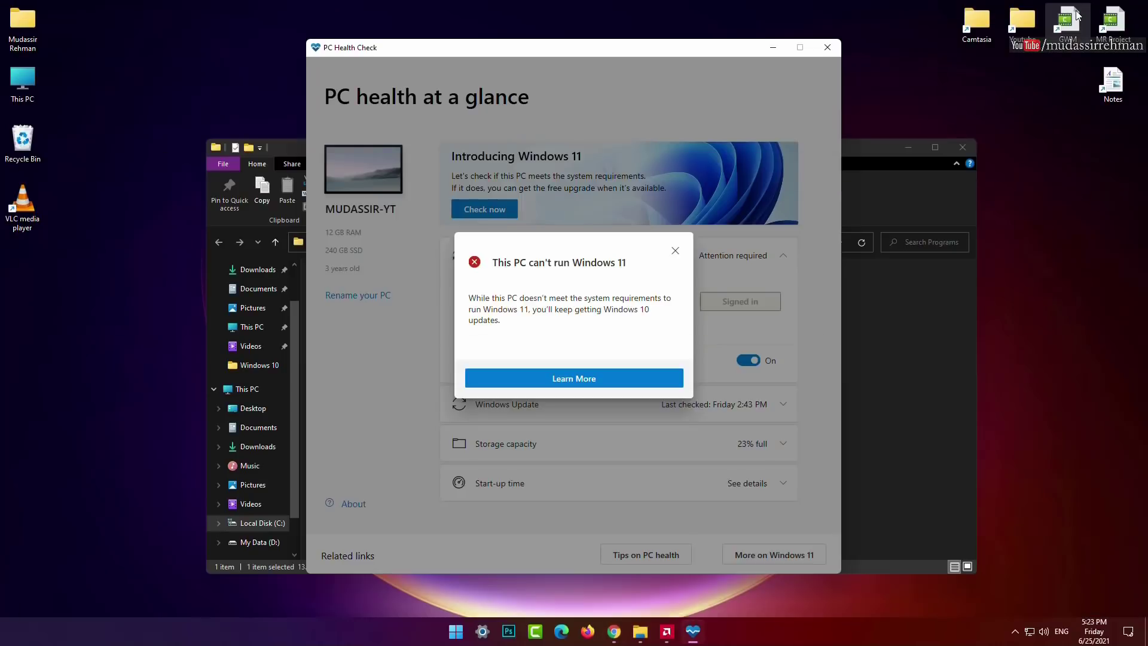
Step: Dismiss the compatibility result and close PC Health Check and the Programs folder window
left_click(675, 250)
left_click(828, 48)
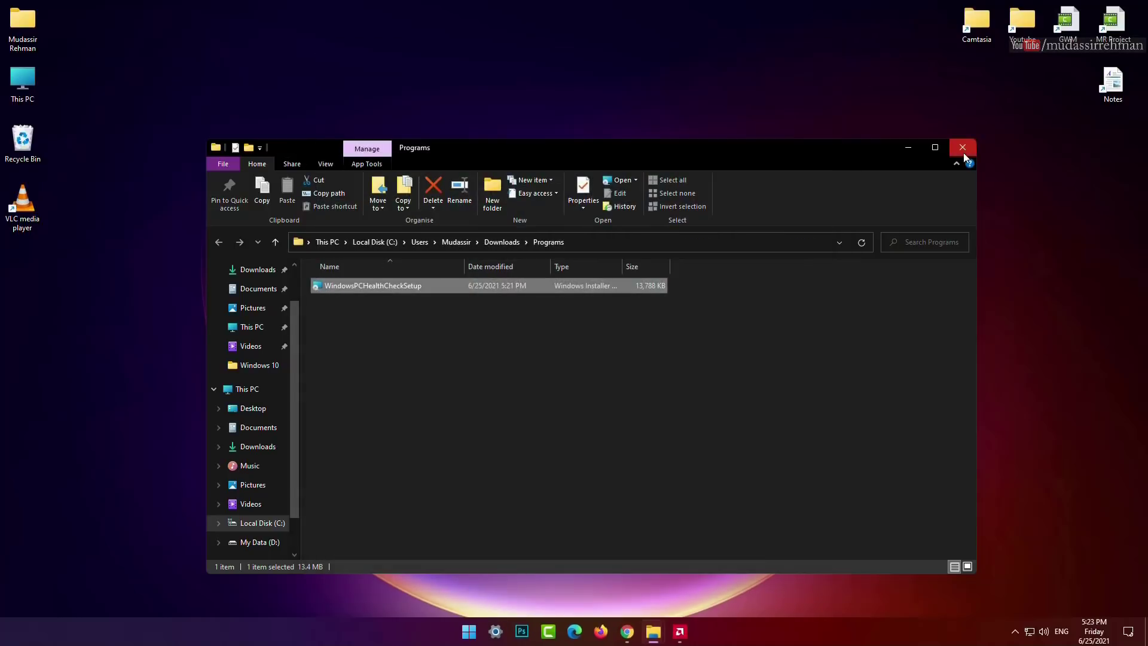
left_click(962, 148)
Step: Restart the PC from Windows and enter the BIOS System Setup during startup
key("super")
left_click(721, 591)
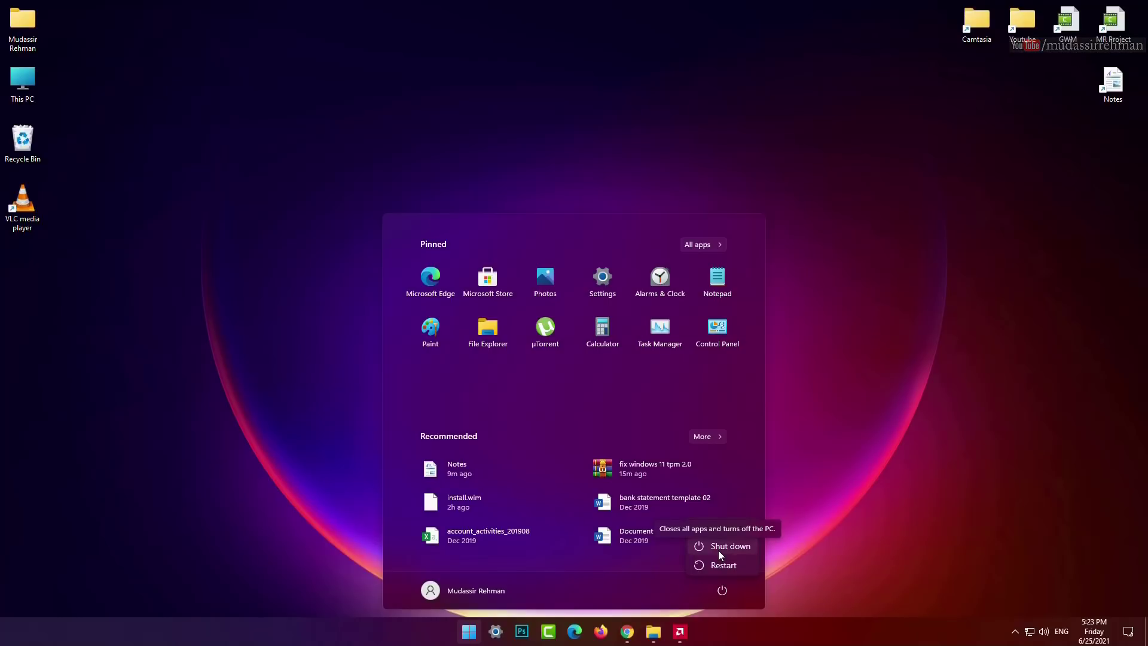
left_click(636, 637)
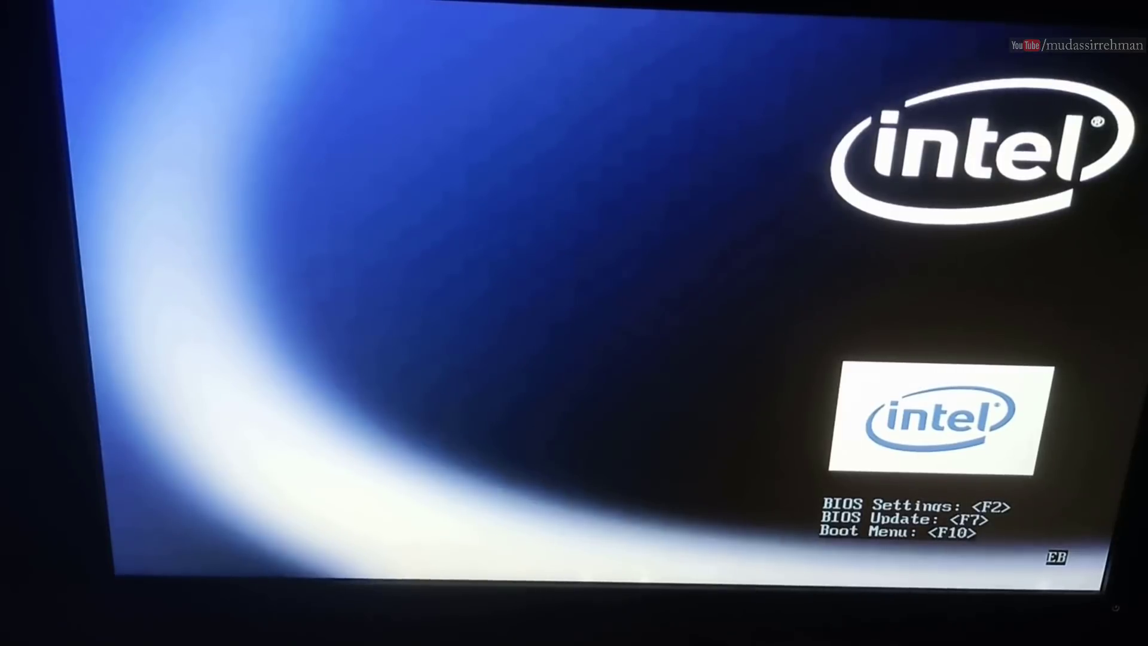
key("F2")
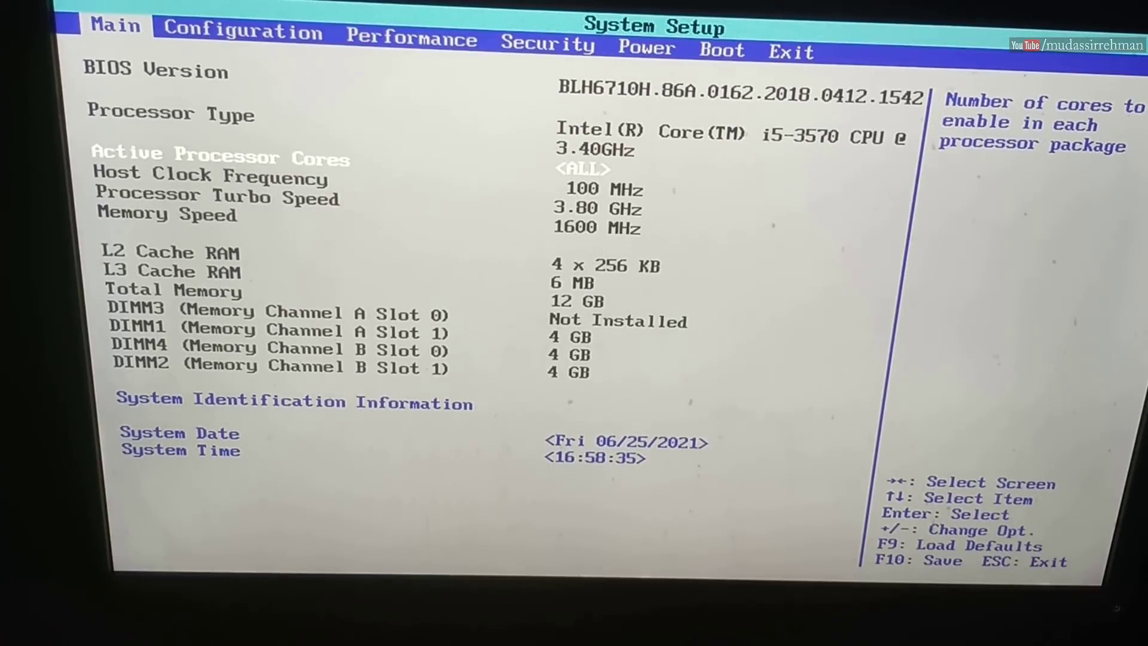
Step: Set Boot Menu Type to Advanced in the BIOS boot settings
key("Right")
key("Right")
key("Right")
key("Right")
key("Right")
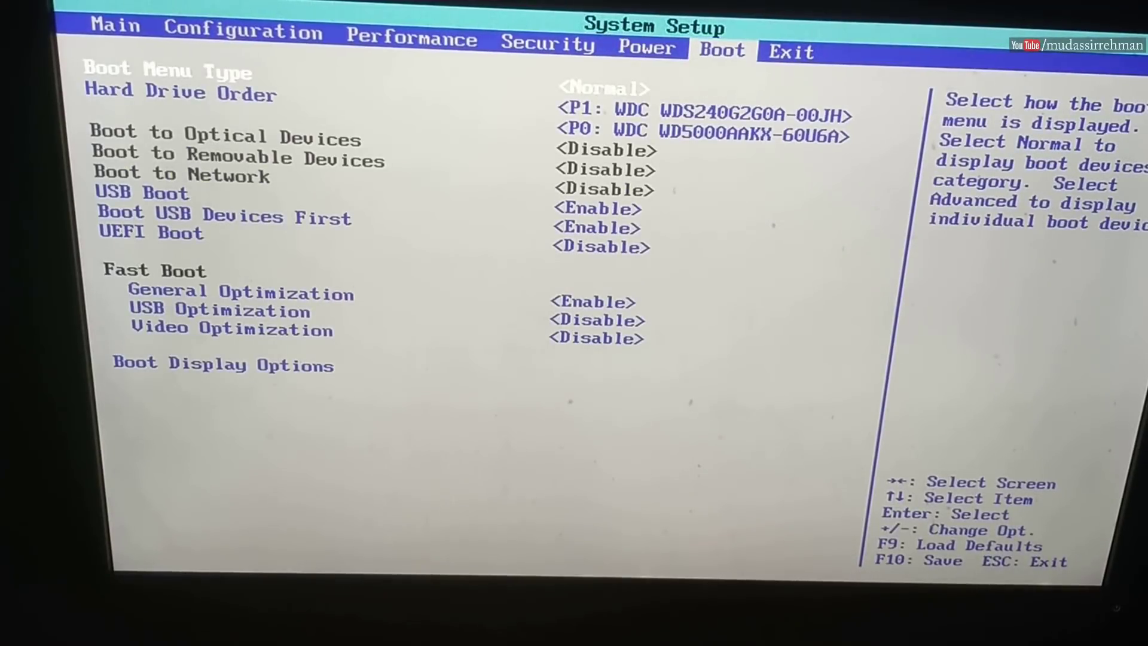
key("Return")
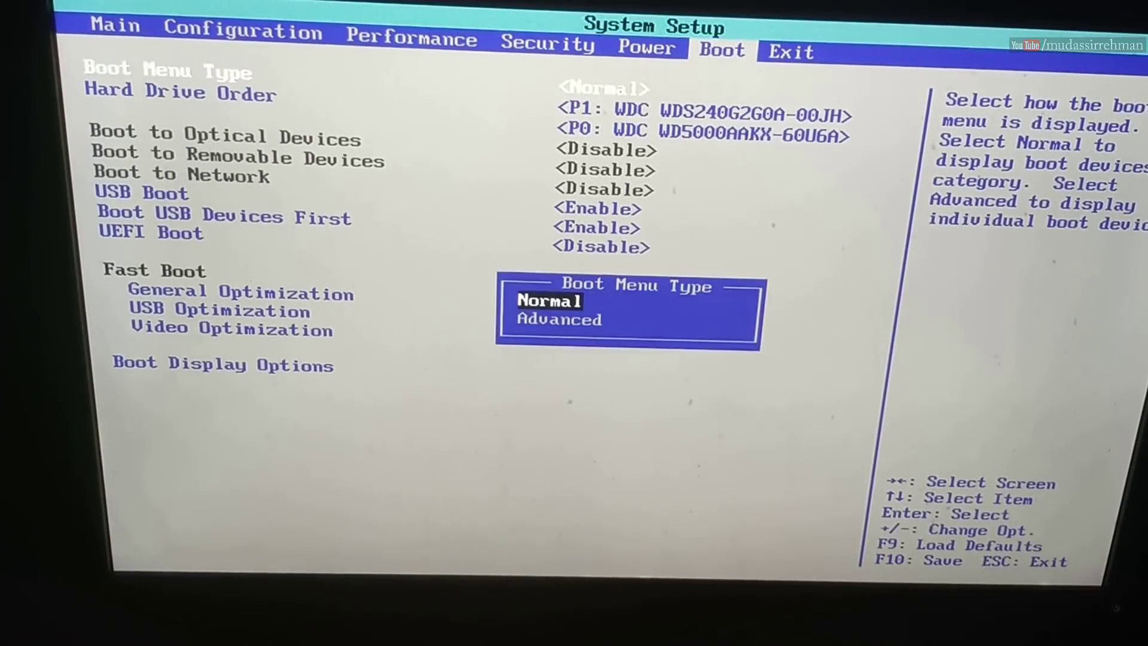
key("Down")
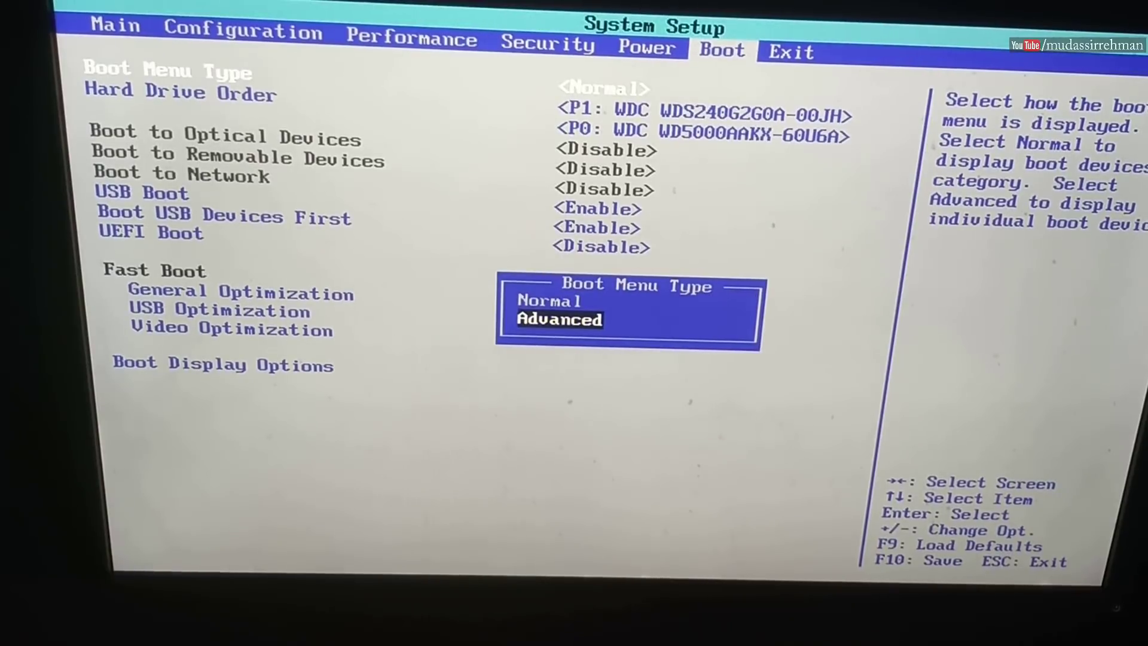
key("Return")
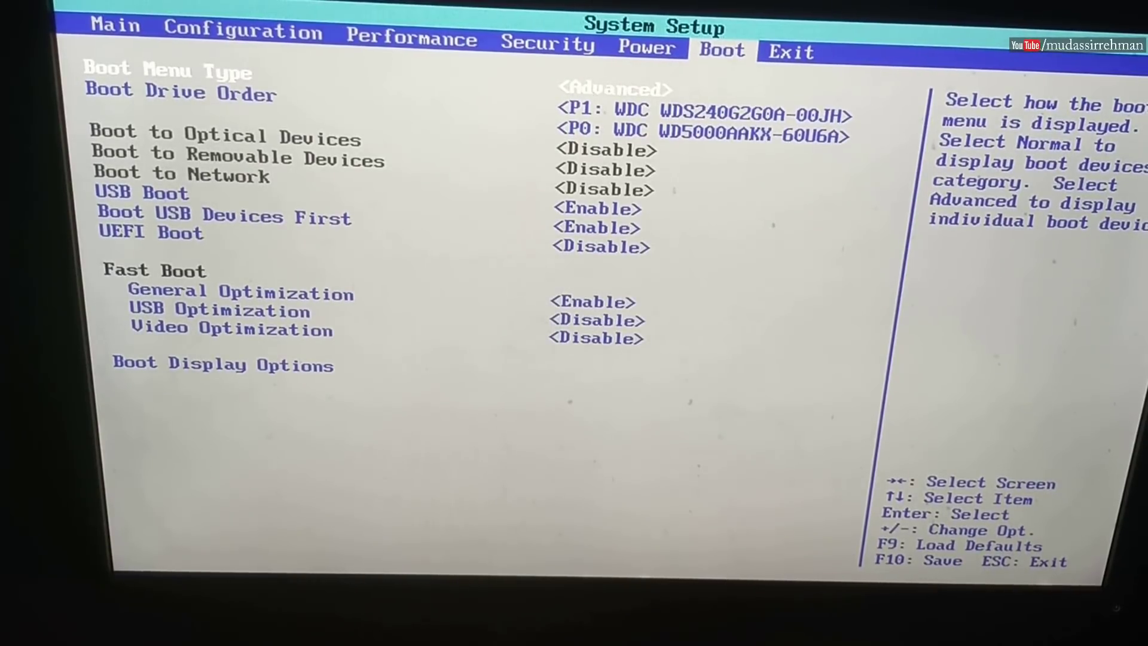
Step: Set UEFI Boot to Enable in the BIOS boot settings
key("Down")
key("Down")
key("Down")
key("Down")
key("Down")
key("Down")
key("Down")
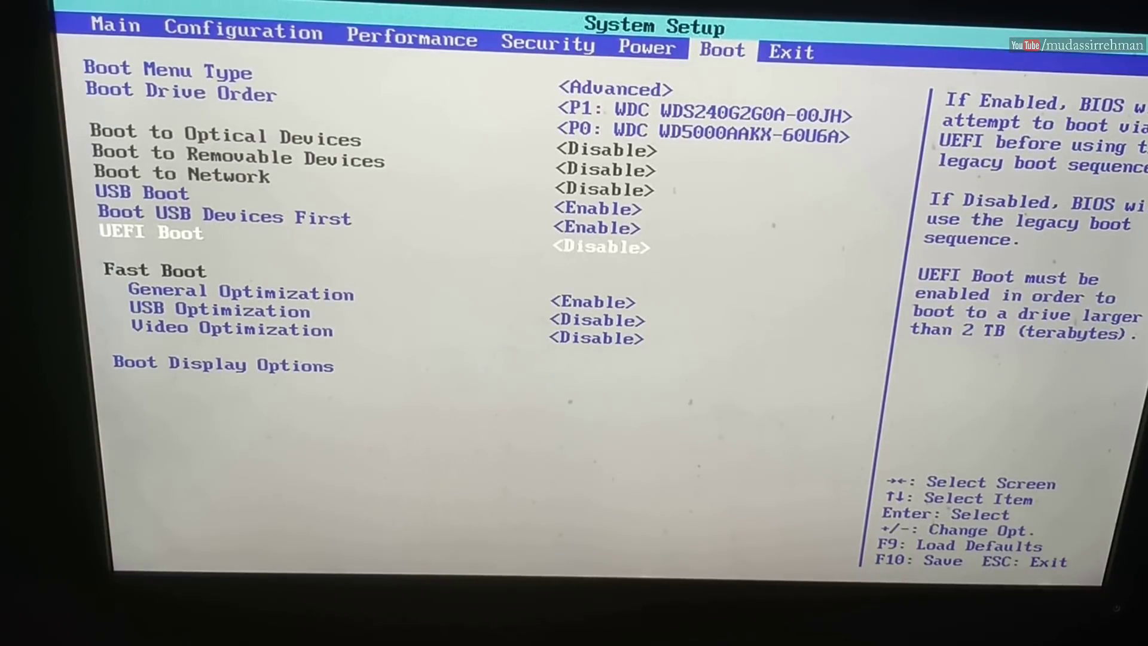
key("Return")
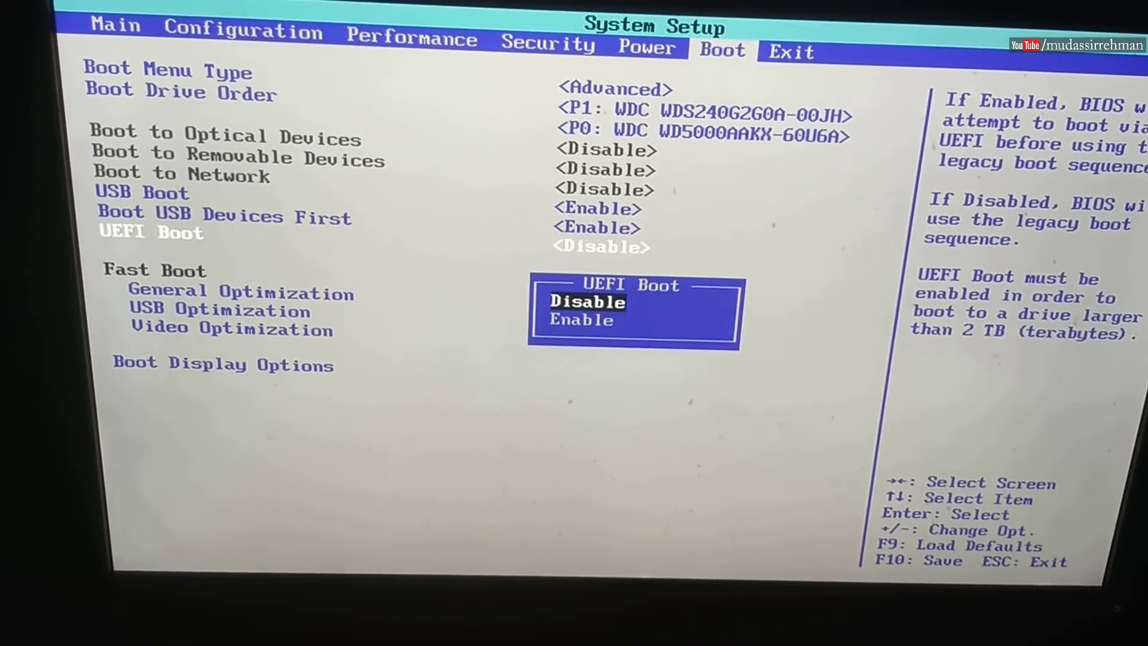
key("Down")
key("Return")
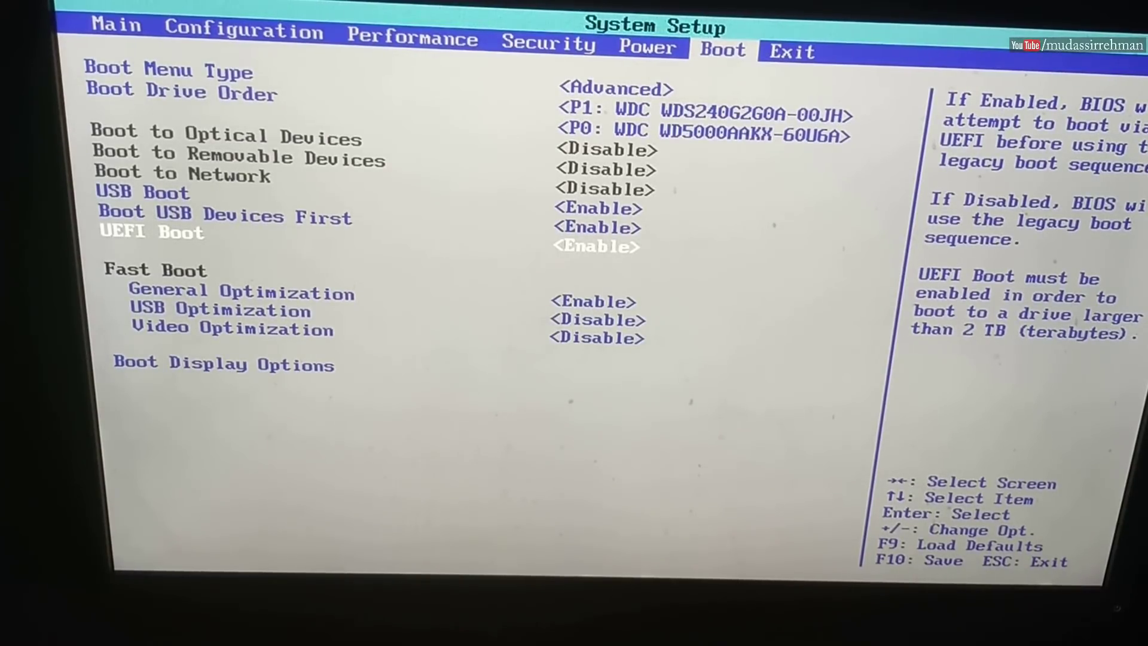
Step: Examine the BIOS security settings for a TPM option, going through the password, Chassis Intrusion and virtualization entries
key("Left")
key("Left")
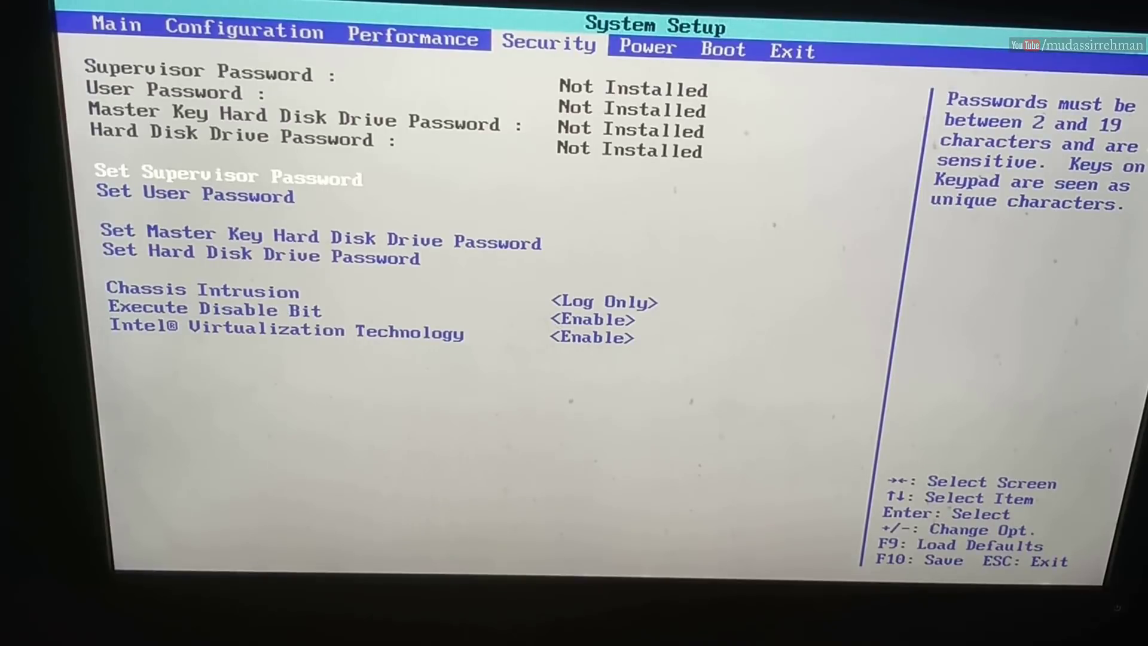
key("Down")
key("Down")
key("Down")
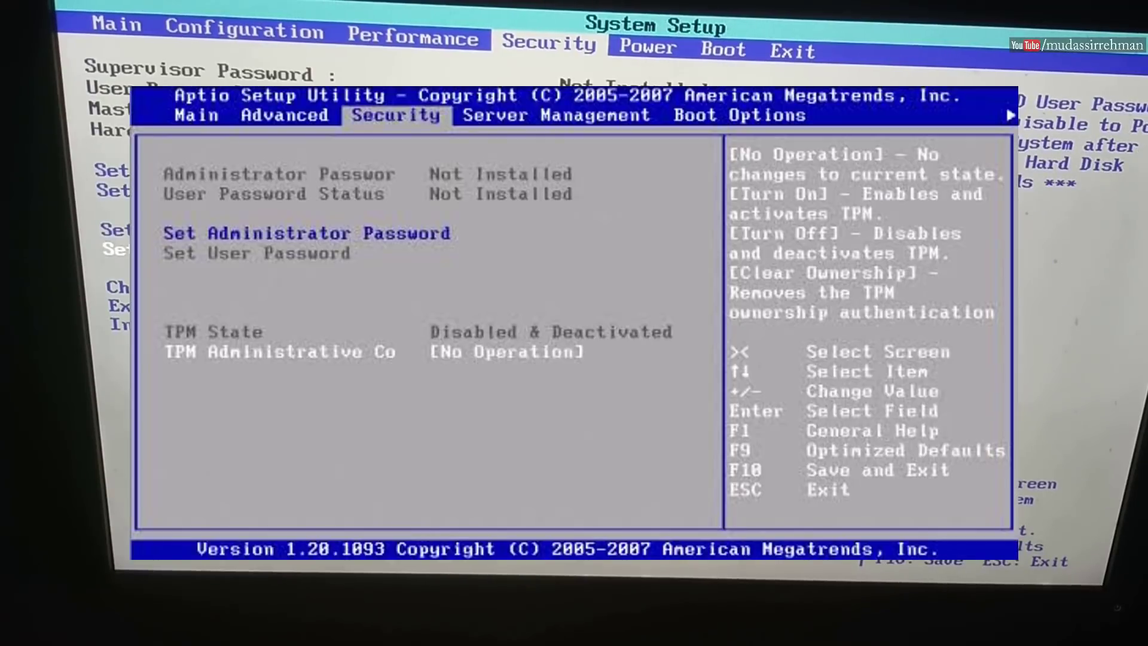
key("Up")
key("Up")
key("Up")
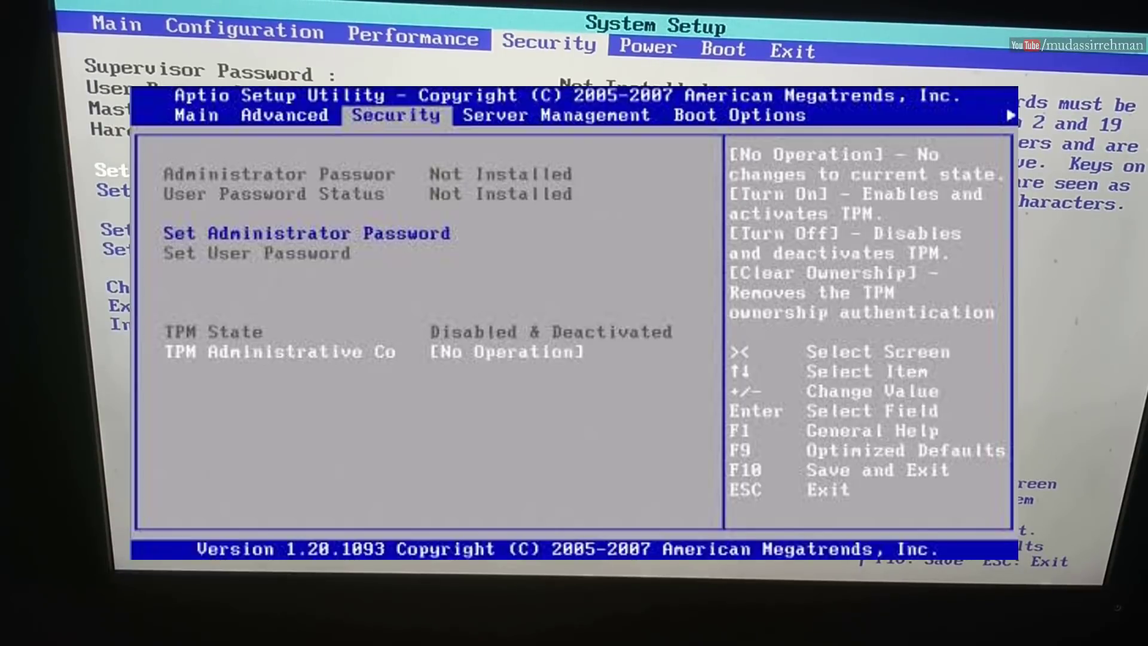
key("Down")
key("Down")
key("Down")
key("Down")
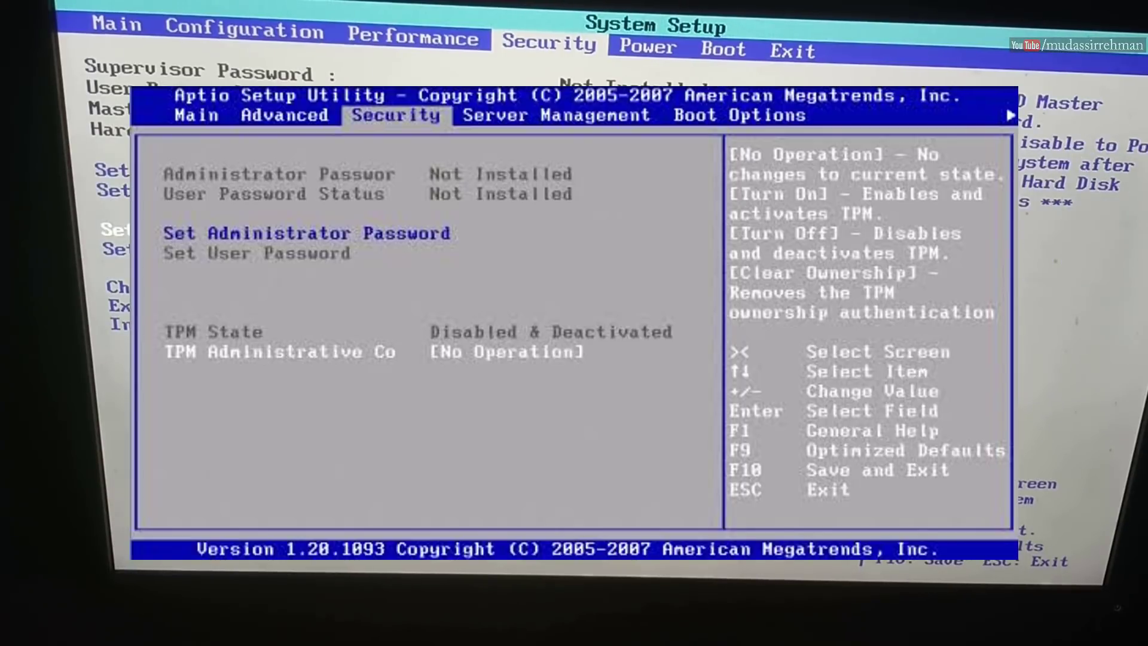
key("Down")
key("Down")
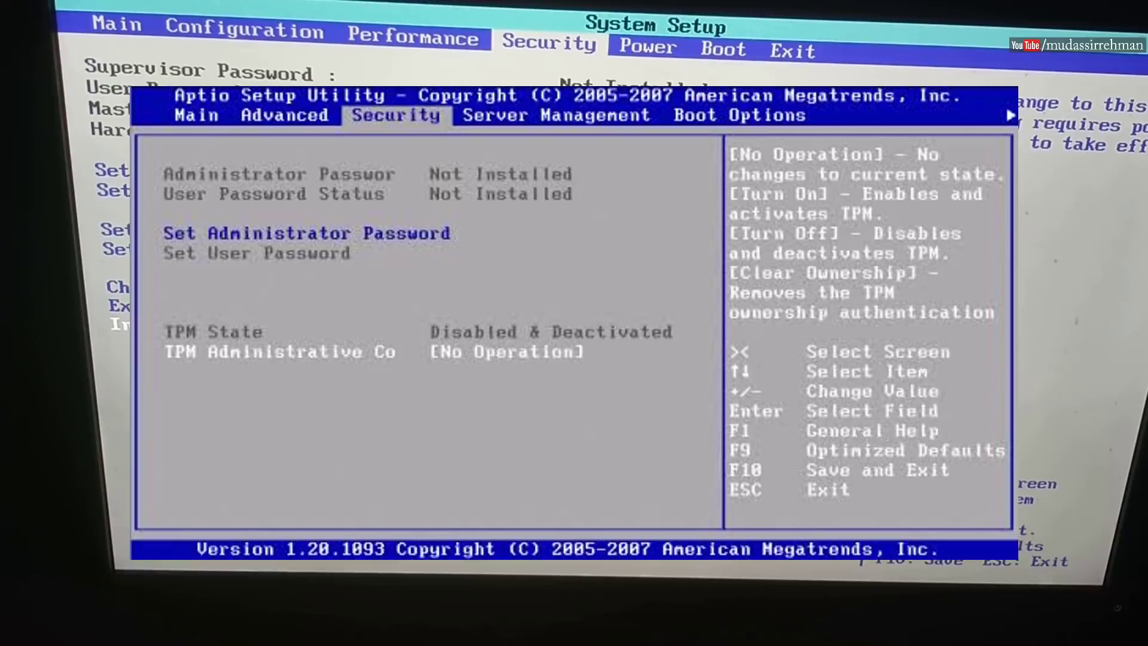
key("Up")
key("Up")
key("Up")
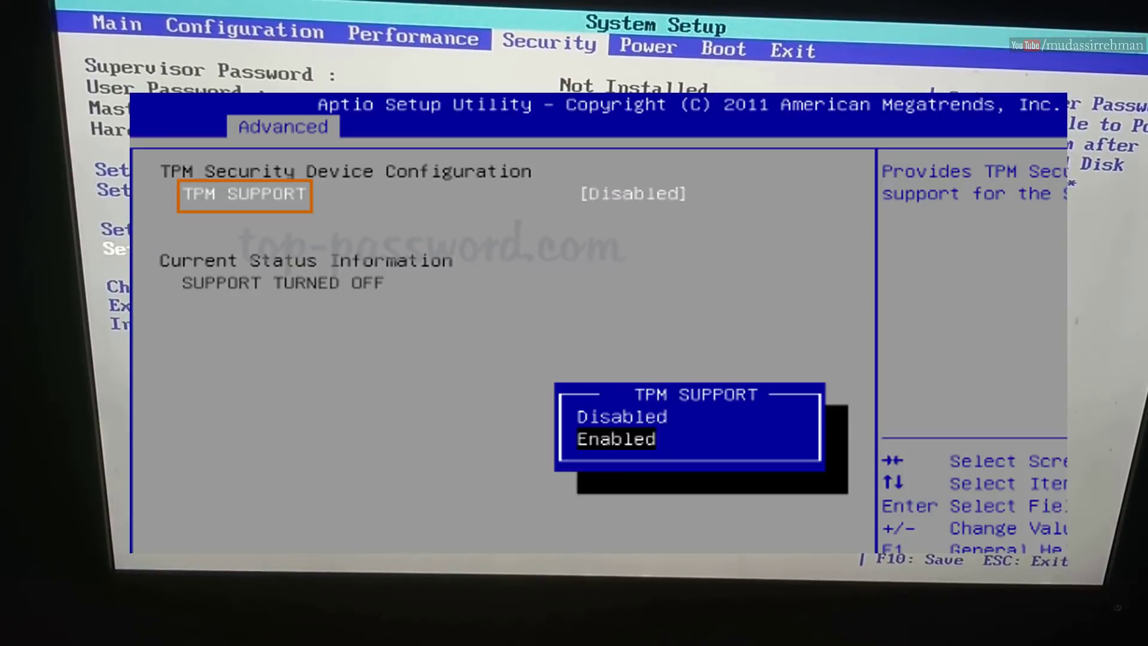
Step: Exit the BIOS setup saving the changes and boot back into Windows
key("Right")
key("Right")
key("Right")
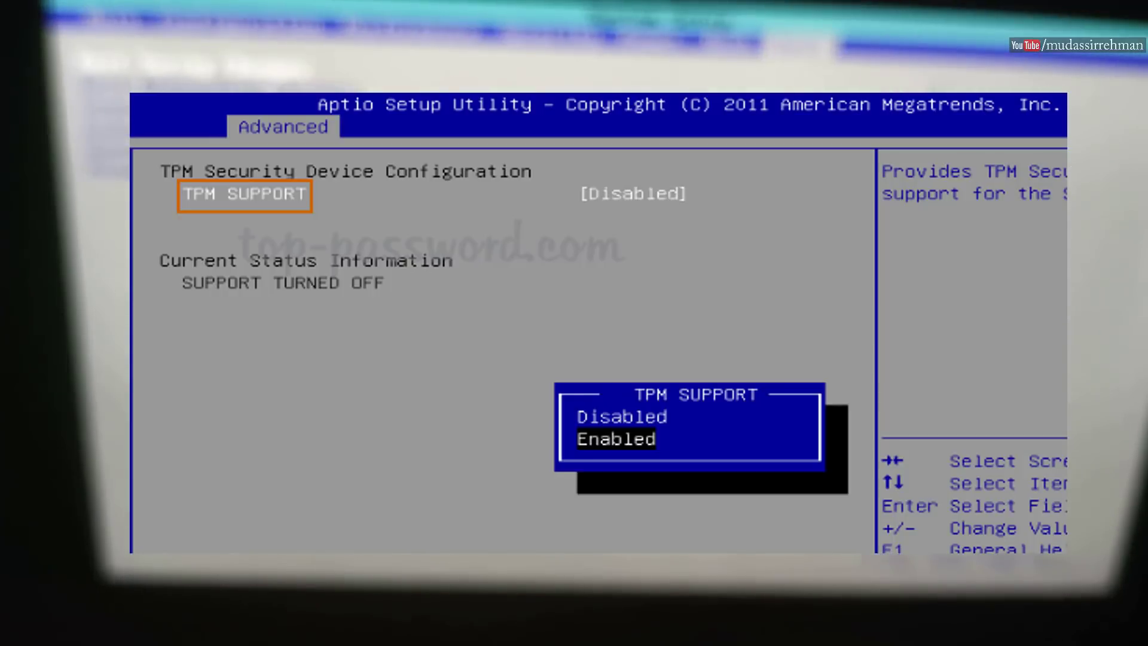
key("Return")
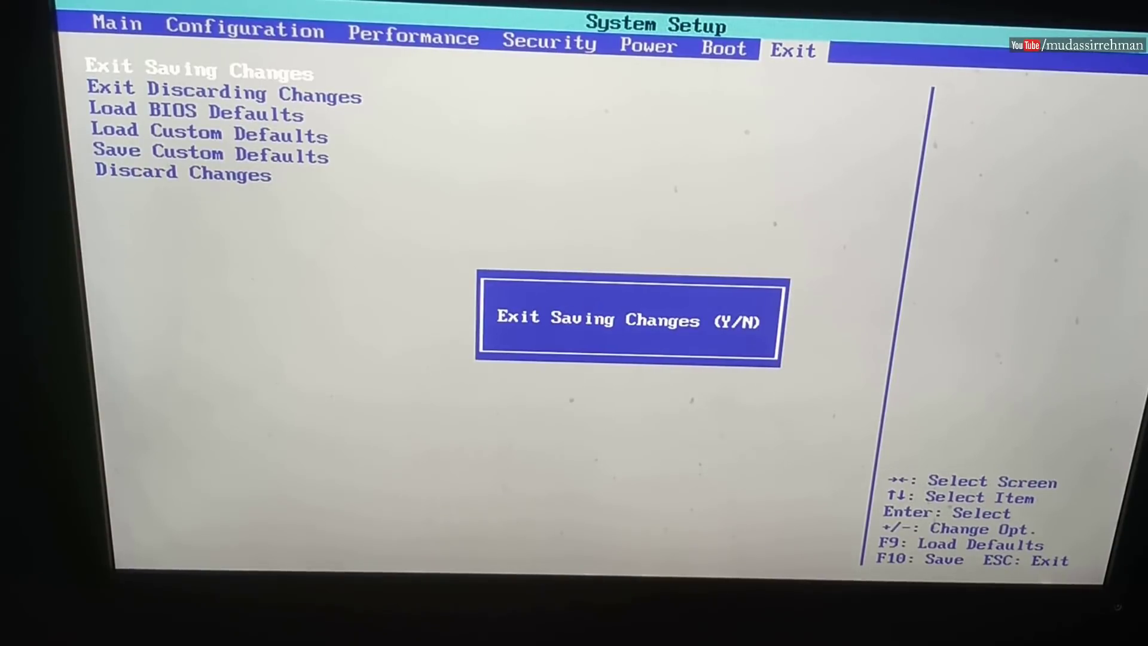
key("y")
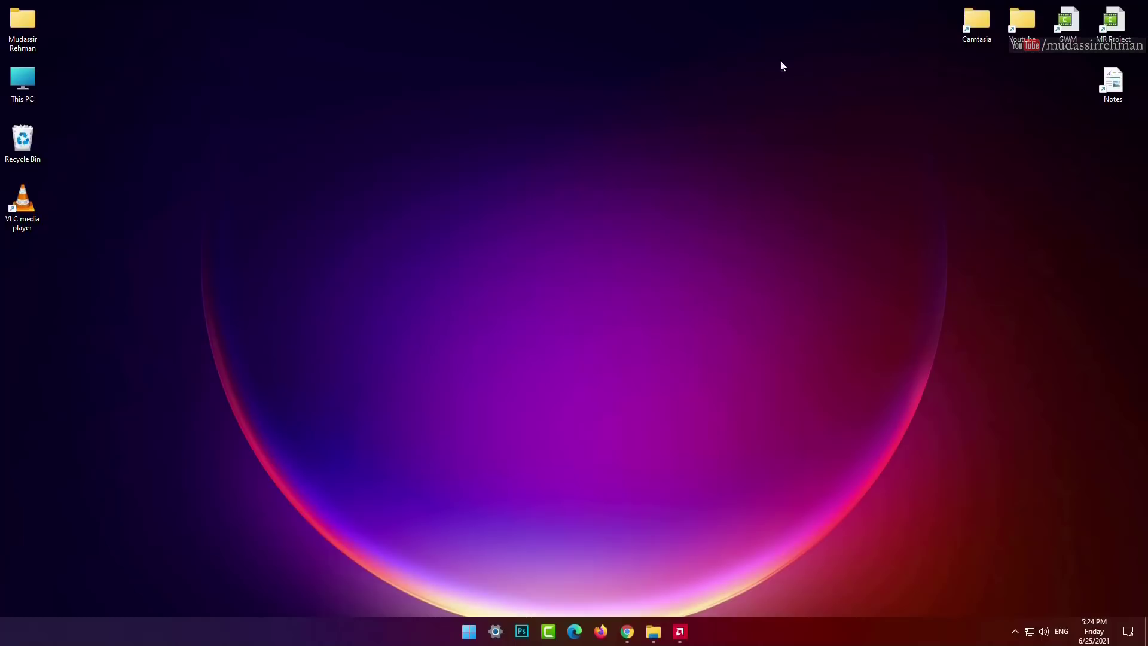
Step: Bring up the Windows 10 folder in File Explorer and select the "fix windows 11 tpm 2.0" ZIP archive
left_click(653, 631)
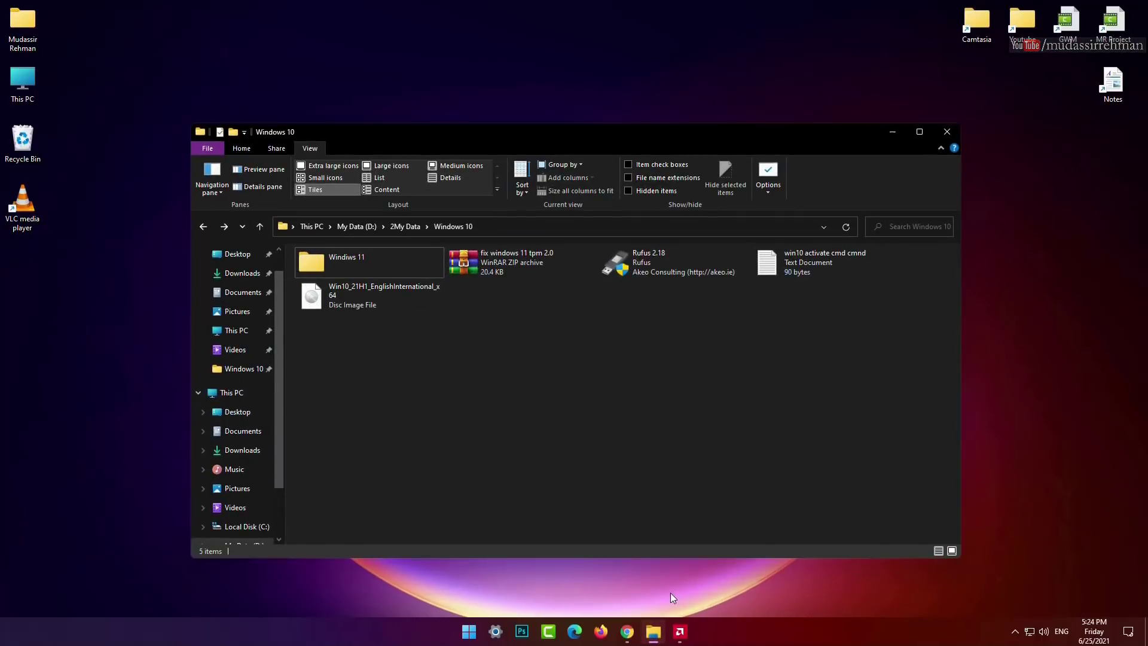
left_click_drag(499, 132, 473, 114)
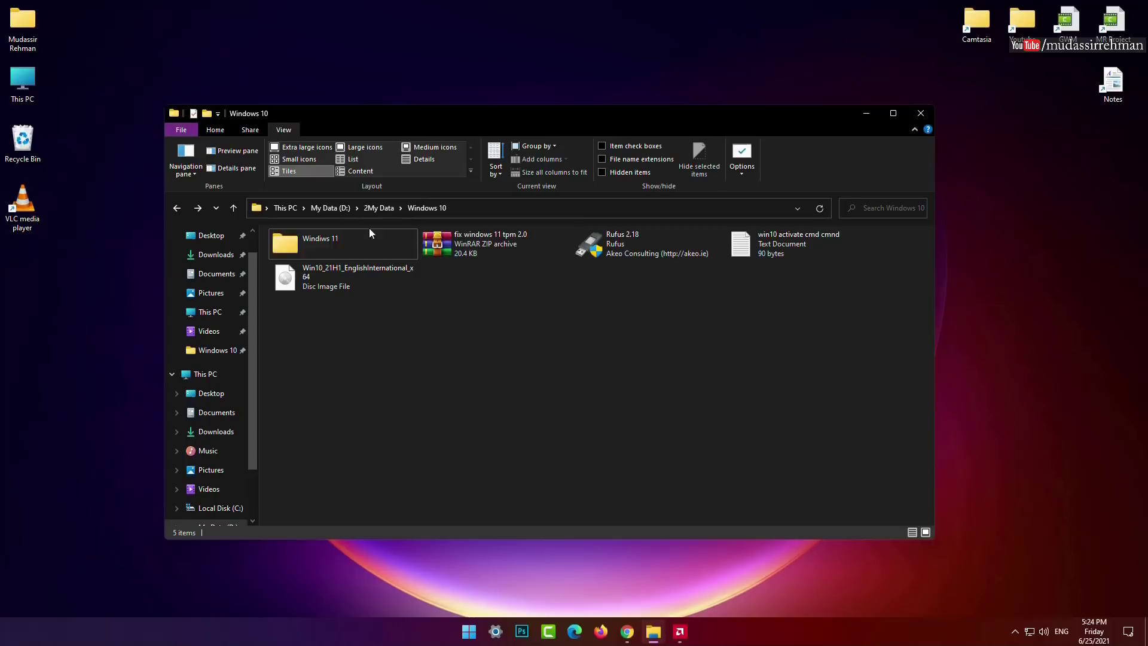
left_click(356, 238)
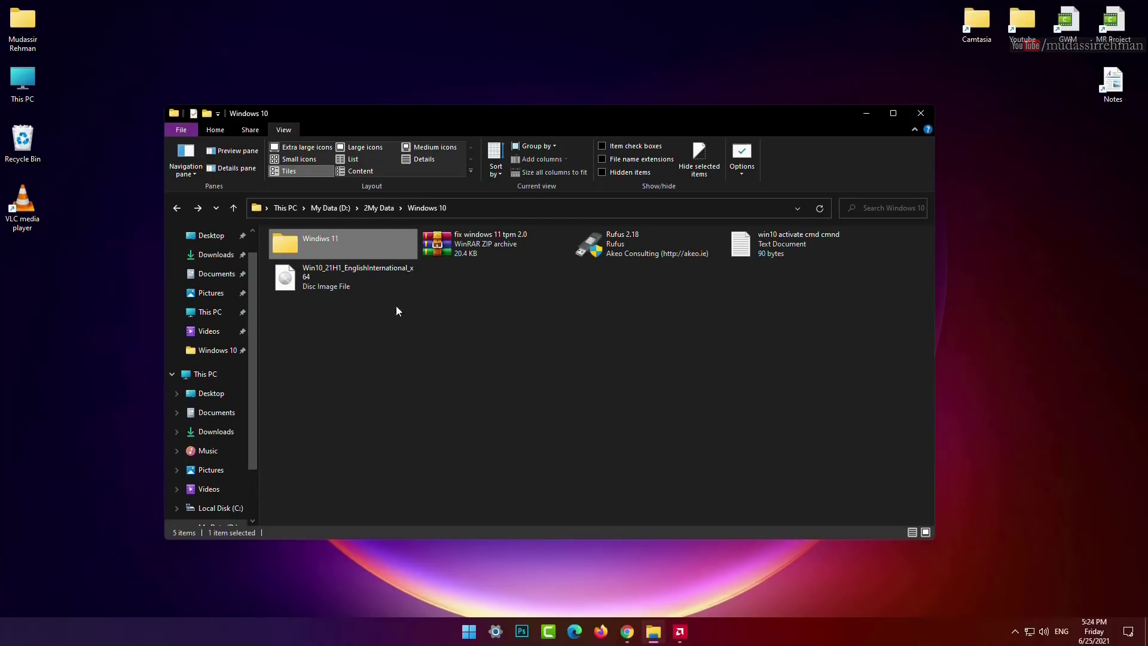
left_click(452, 251)
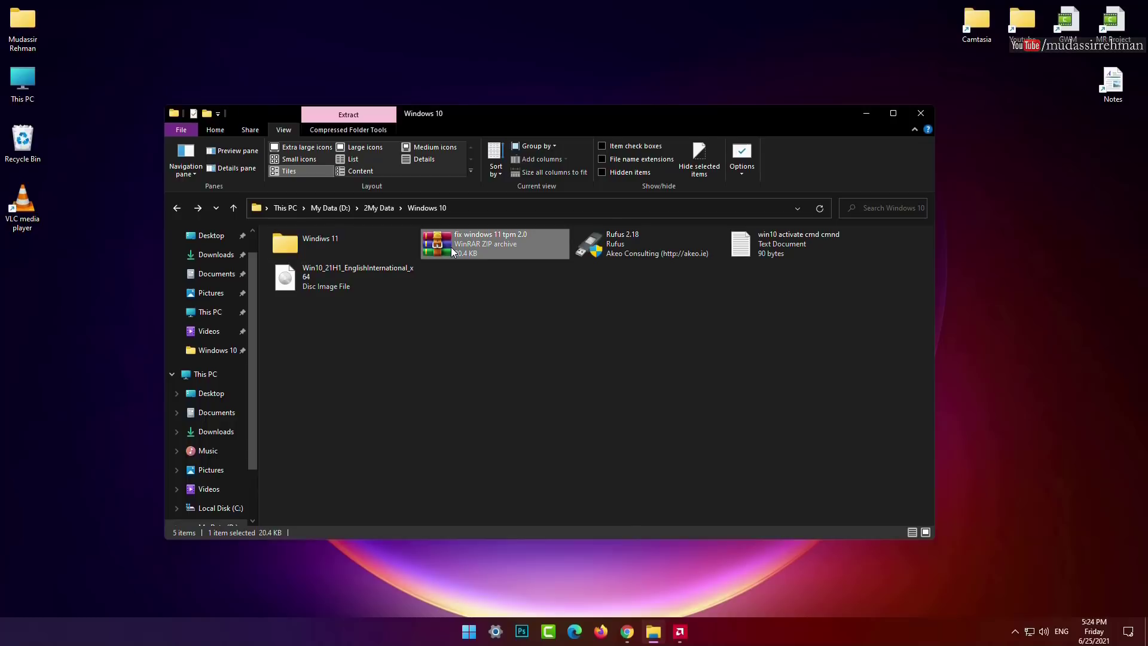
left_click(496, 283)
left_click(487, 246)
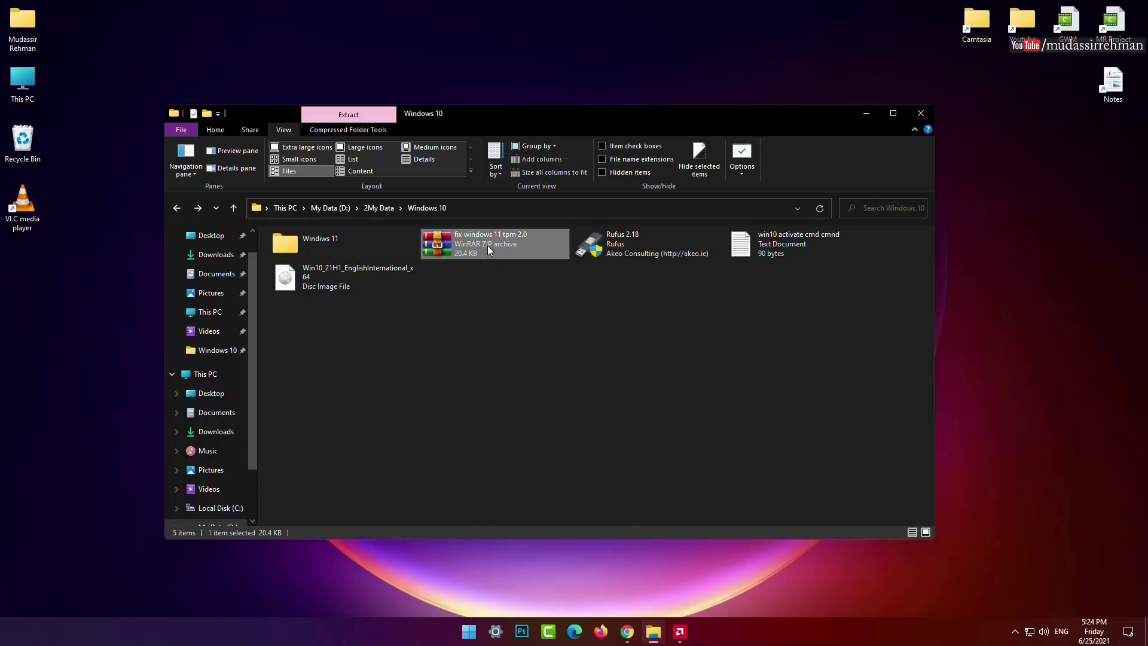
left_click(507, 286)
left_click(488, 238)
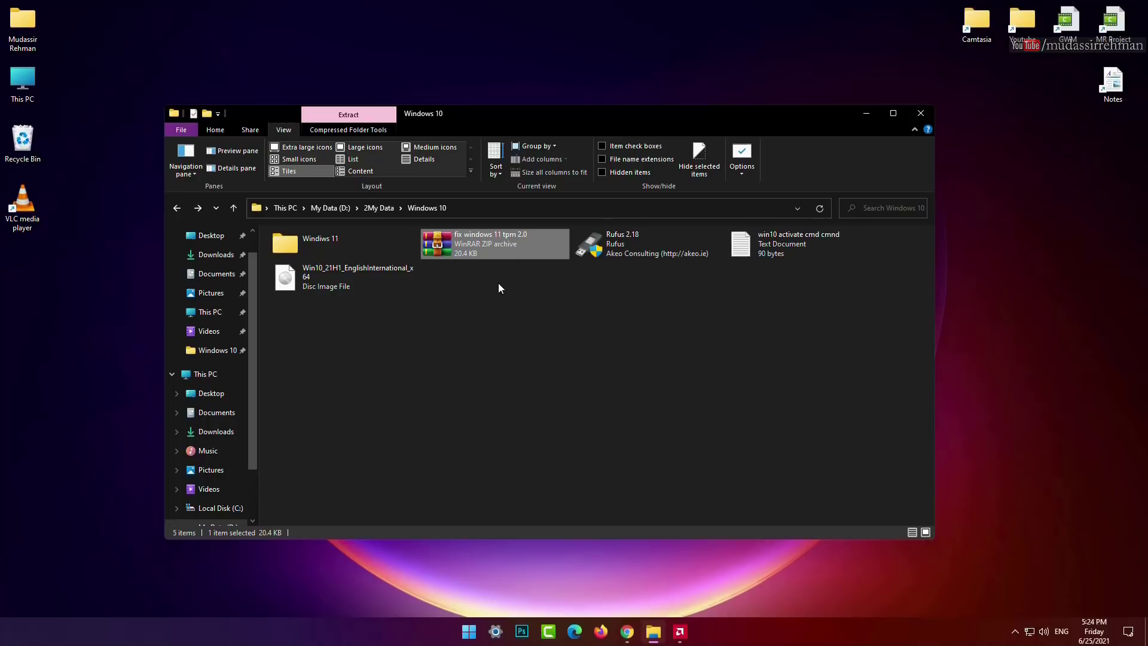
left_click(372, 244)
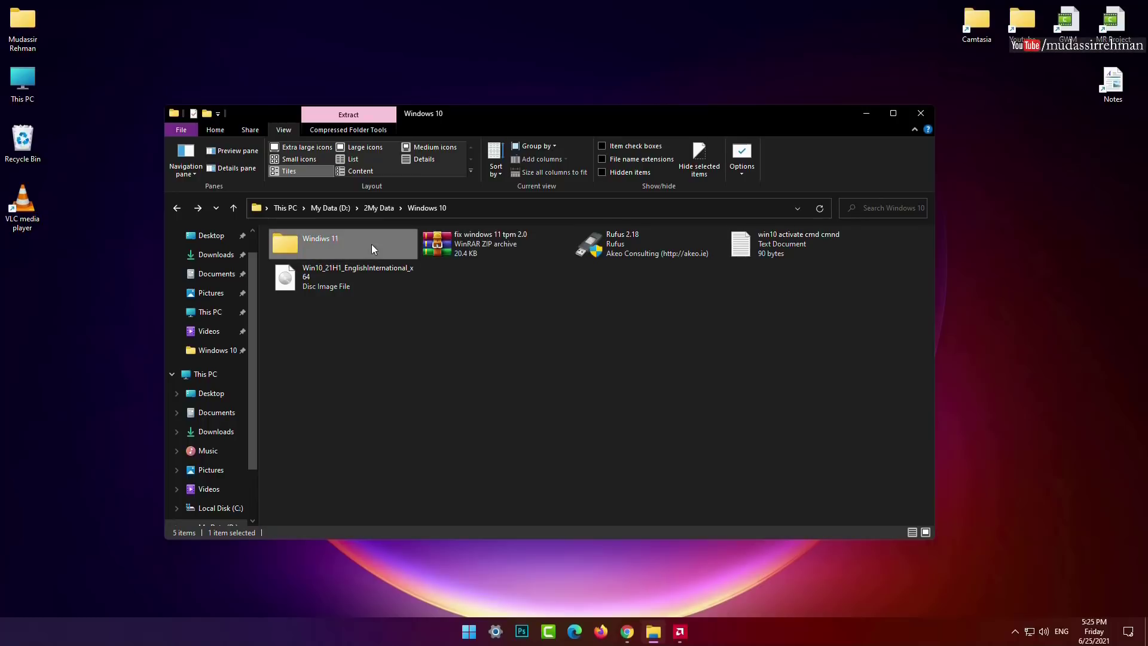
left_click(458, 250)
left_click(866, 114)
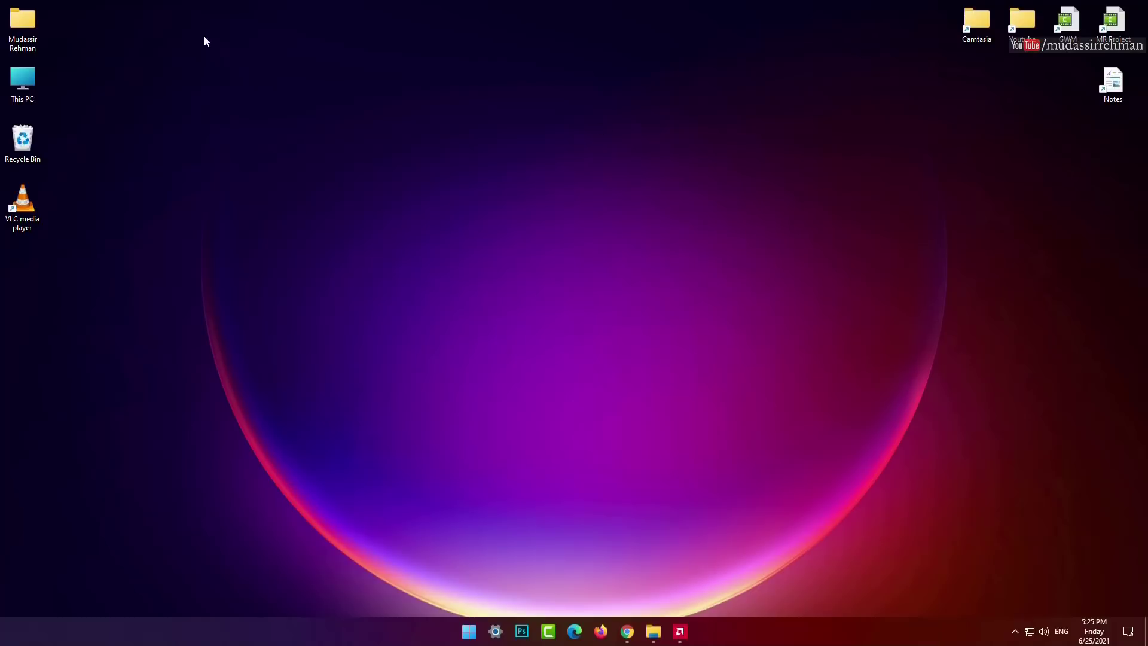
left_click_drag(0, 1, 1147, 645)
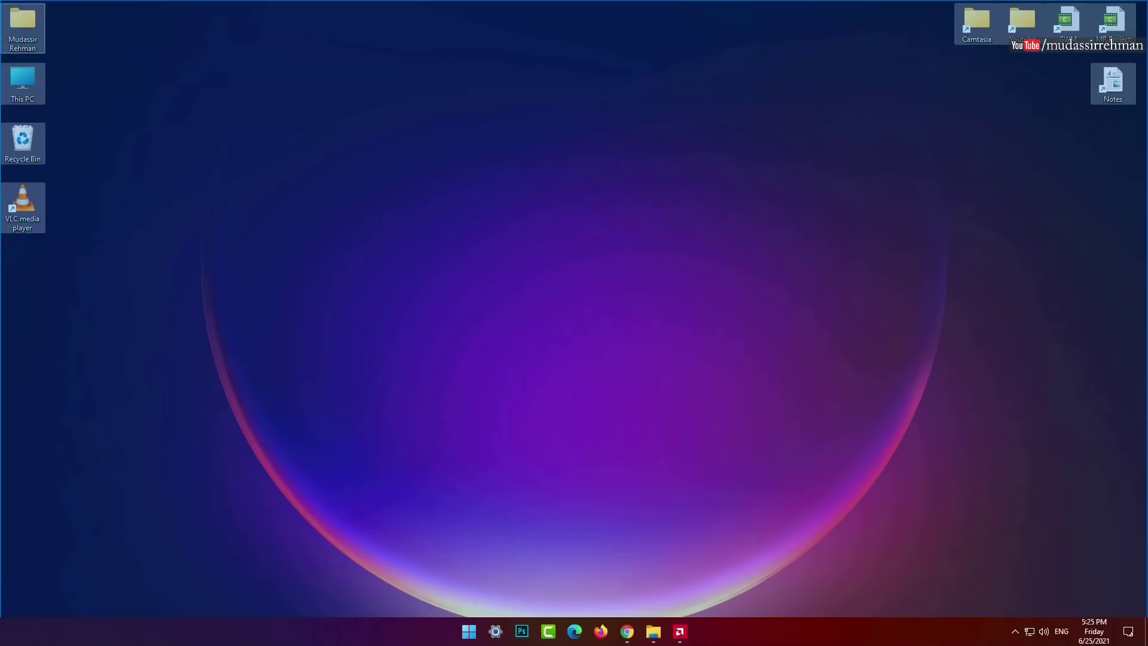
left_click_drag(1147, 645, 1147, 645)
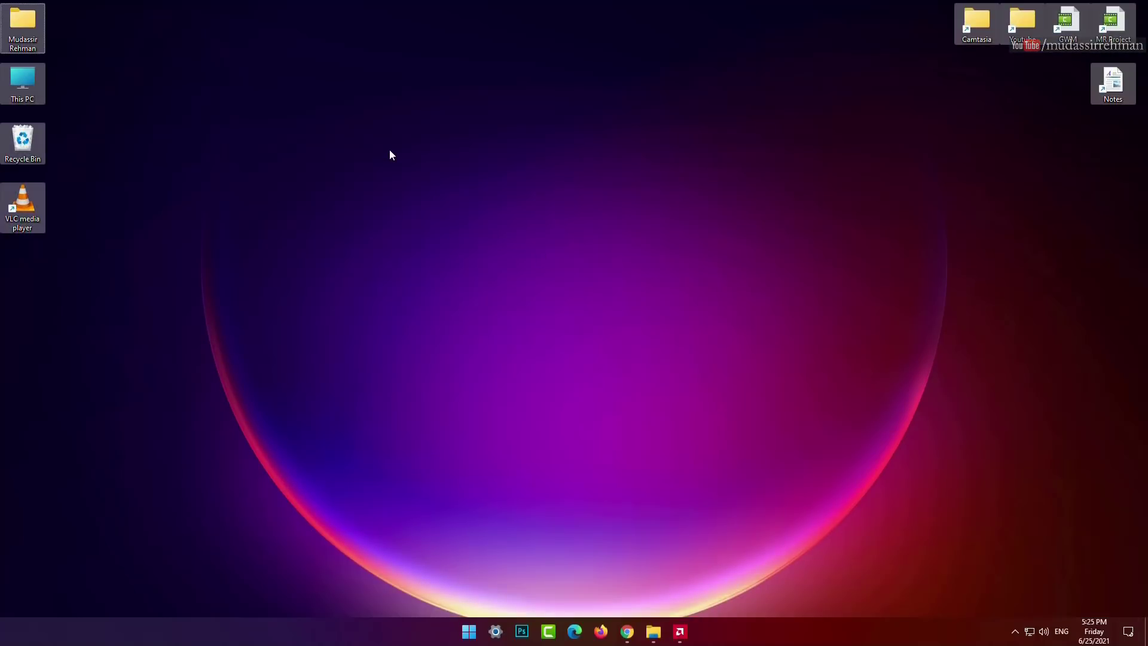
left_click_drag(0, 0, 1147, 645)
left_click(568, 265)
right_click(568, 265)
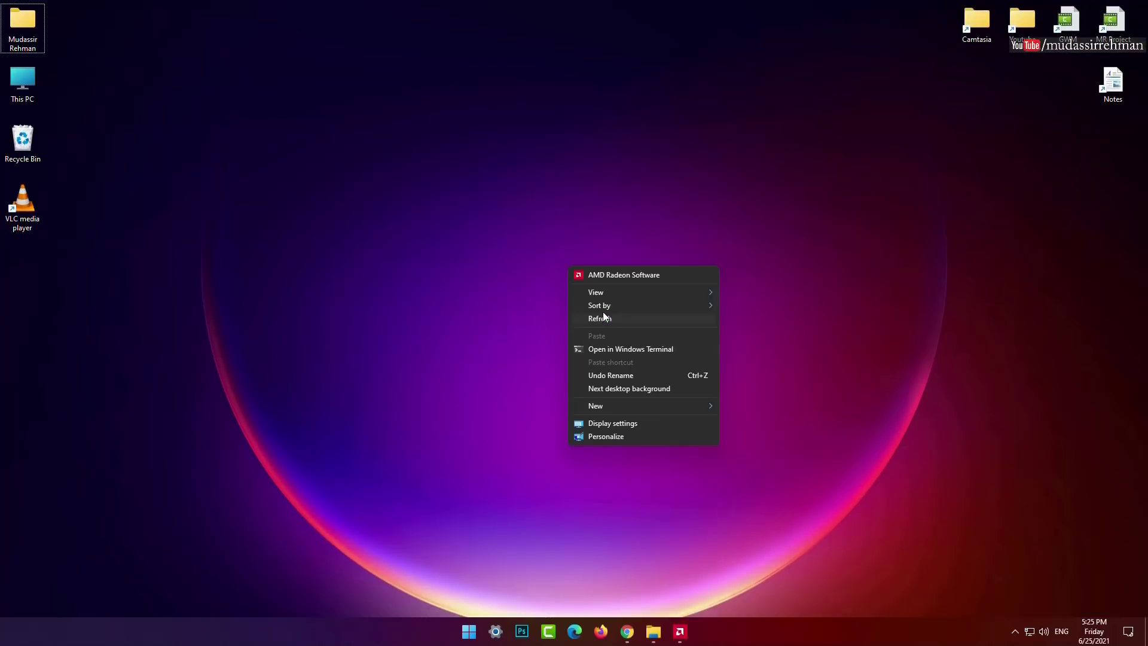
left_click(604, 318)
left_click(653, 631)
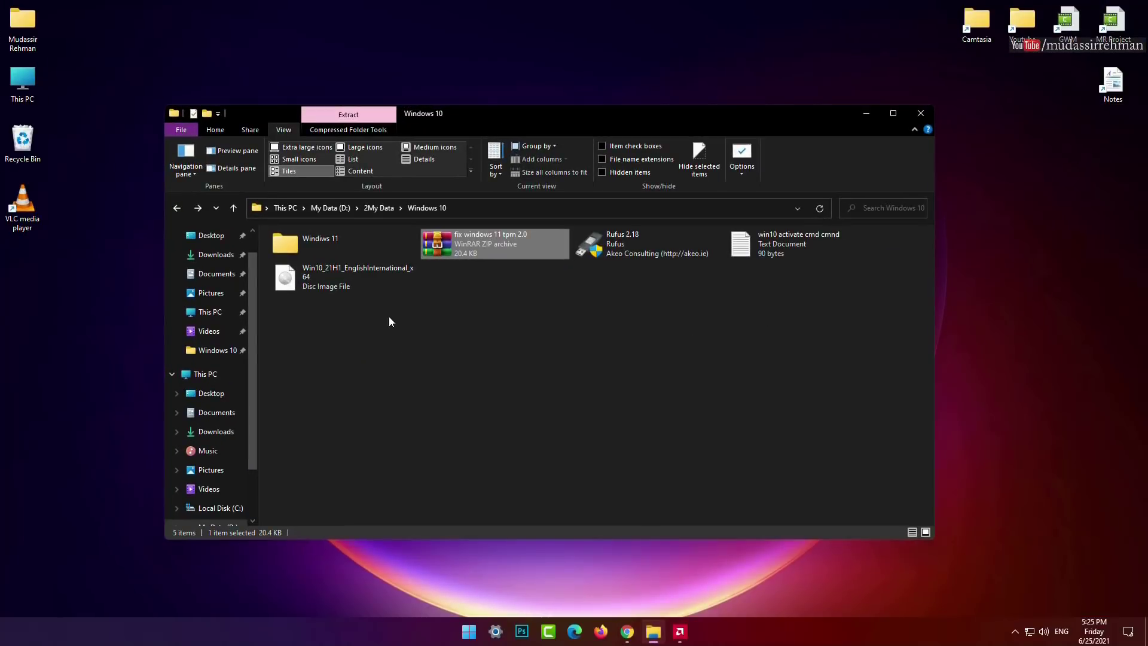
Step: Check the extraction options for the Win10_21H1_EnglishInternational_x64 disc image and look into the Windiws 11 folder
left_click_drag(347, 332, 321, 281)
left_click_drag(345, 321, 322, 281)
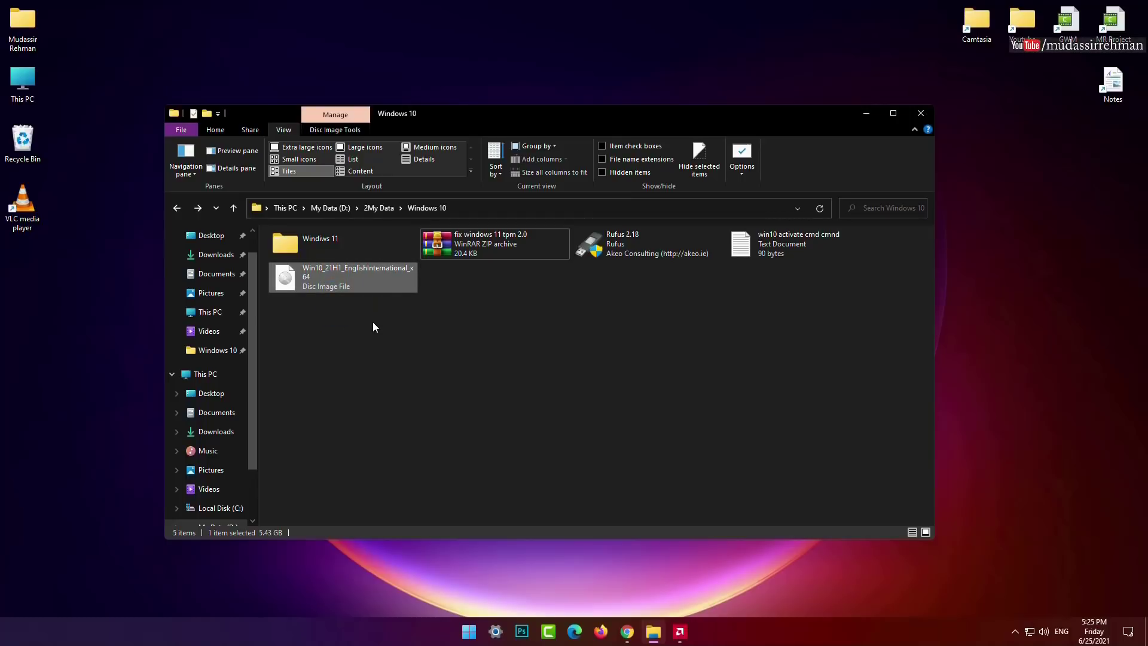
left_click(372, 321)
right_click(342, 284)
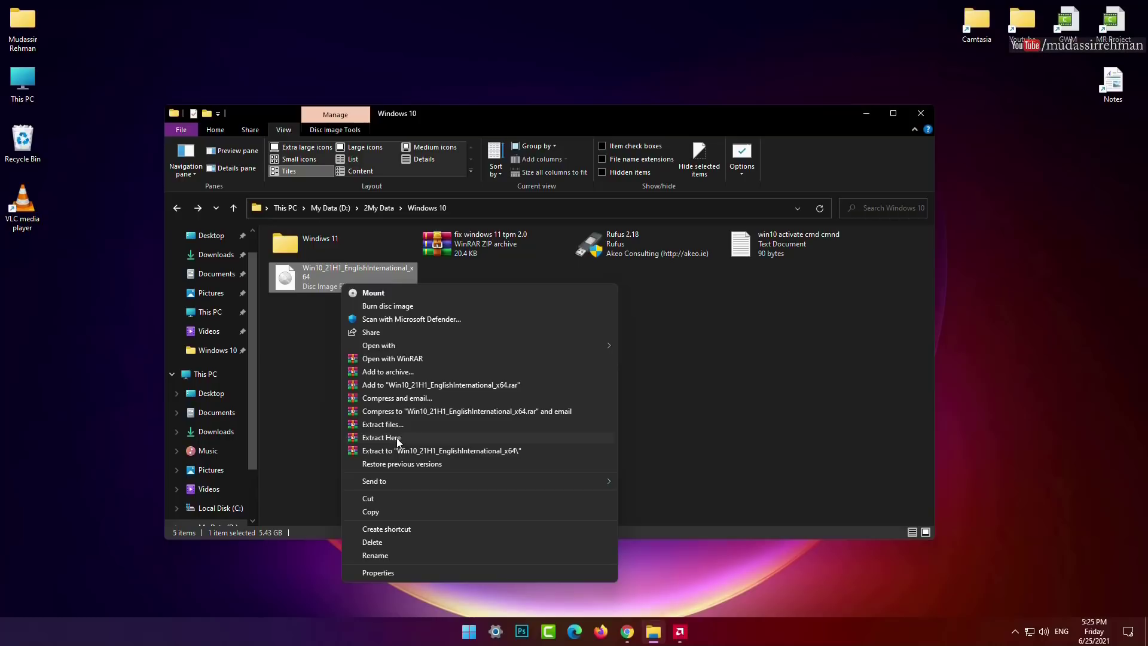
left_click(296, 417)
double_click(285, 246)
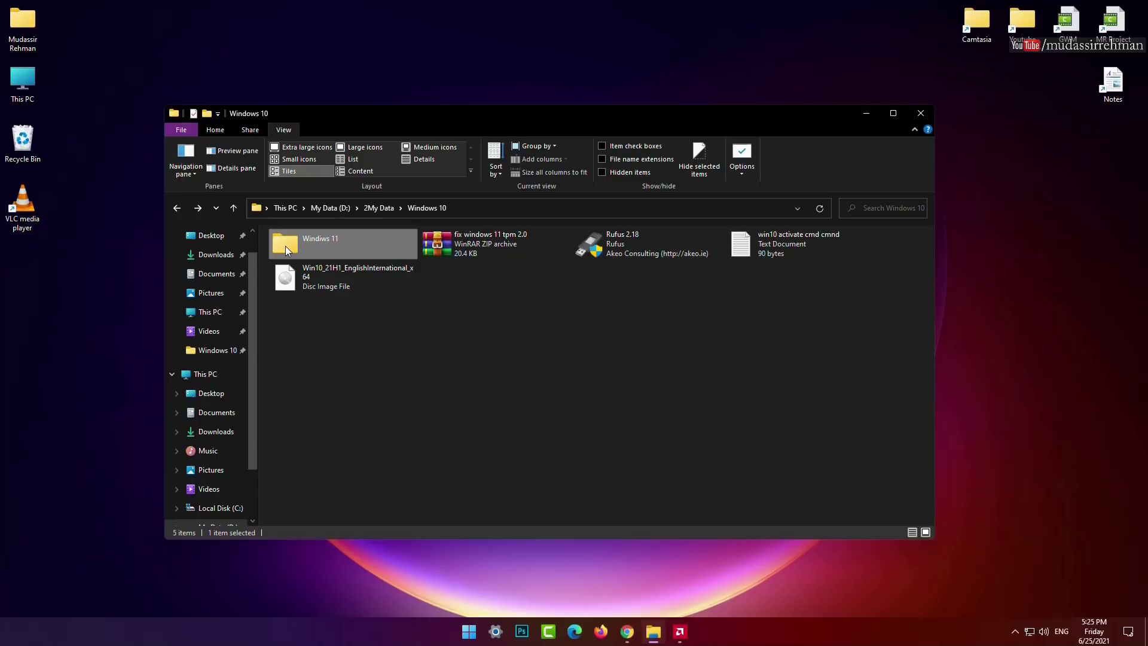
left_click(176, 207)
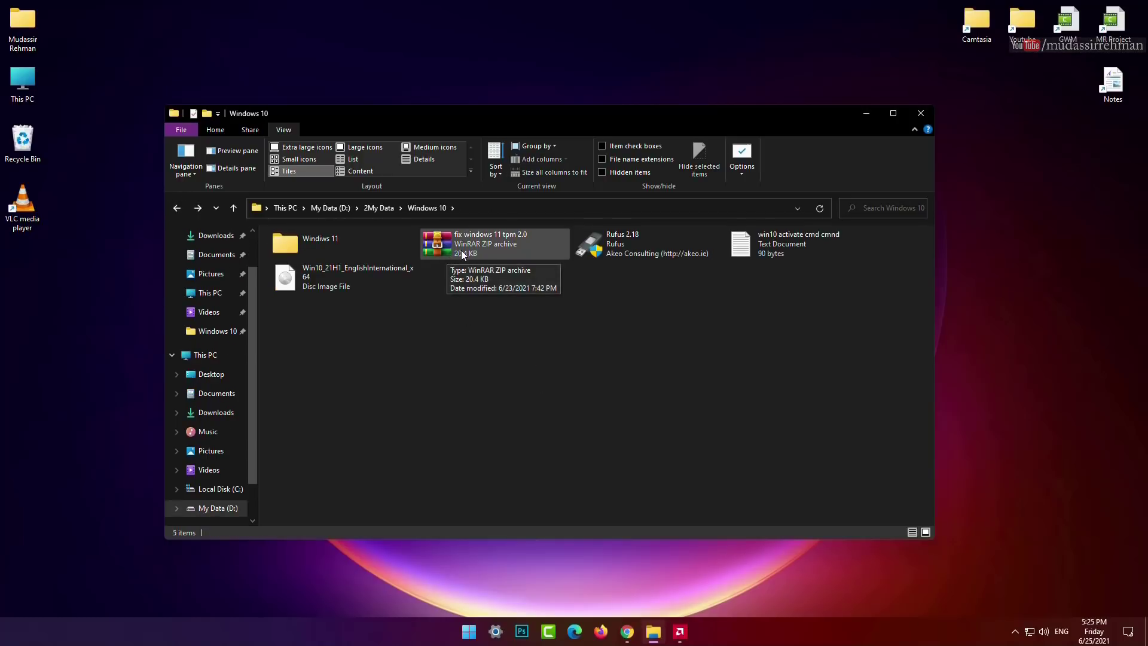
Step: Extract the "fix windows 11 tpm 2.0" ZIP archive directly into the Windows 10 folder
left_click(466, 254)
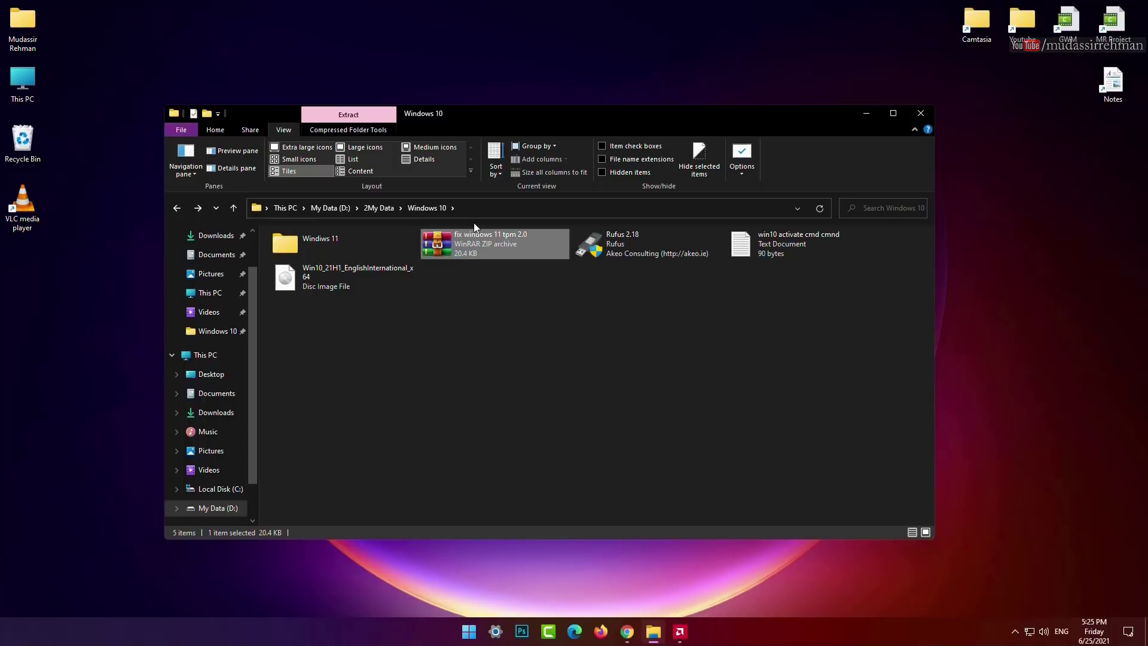
right_click(512, 256)
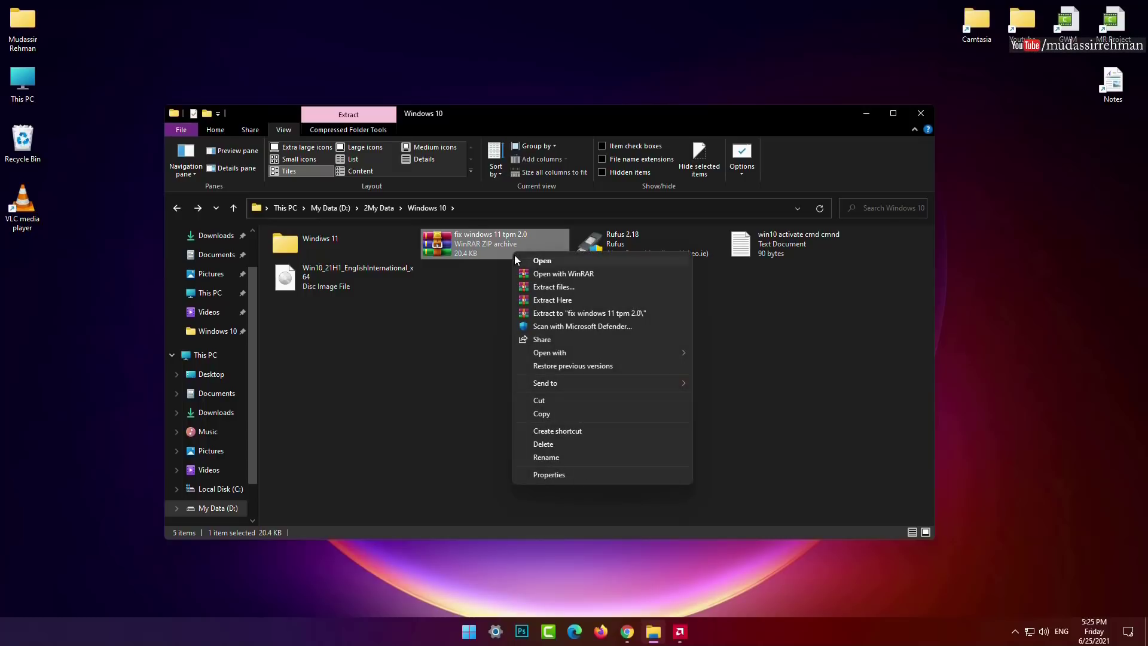
left_click(541, 299)
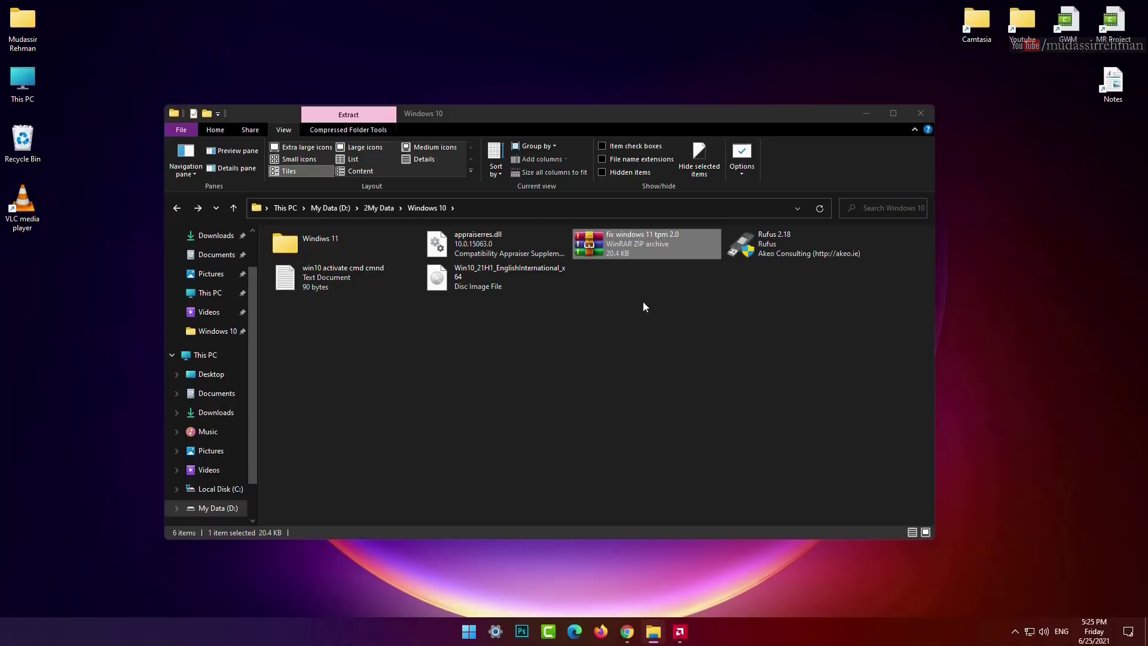
Step: Copy the extracted appraiserres.dll into the sources folder inside Windiws 11, replacing the existing file
left_click(477, 239)
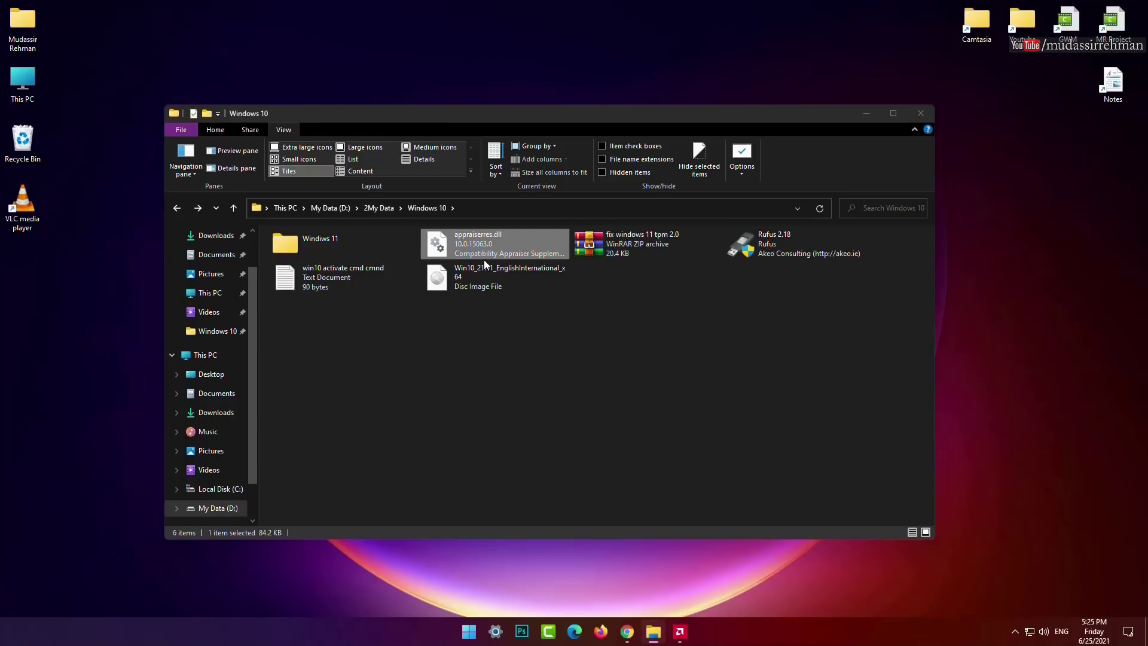
right_click(472, 246)
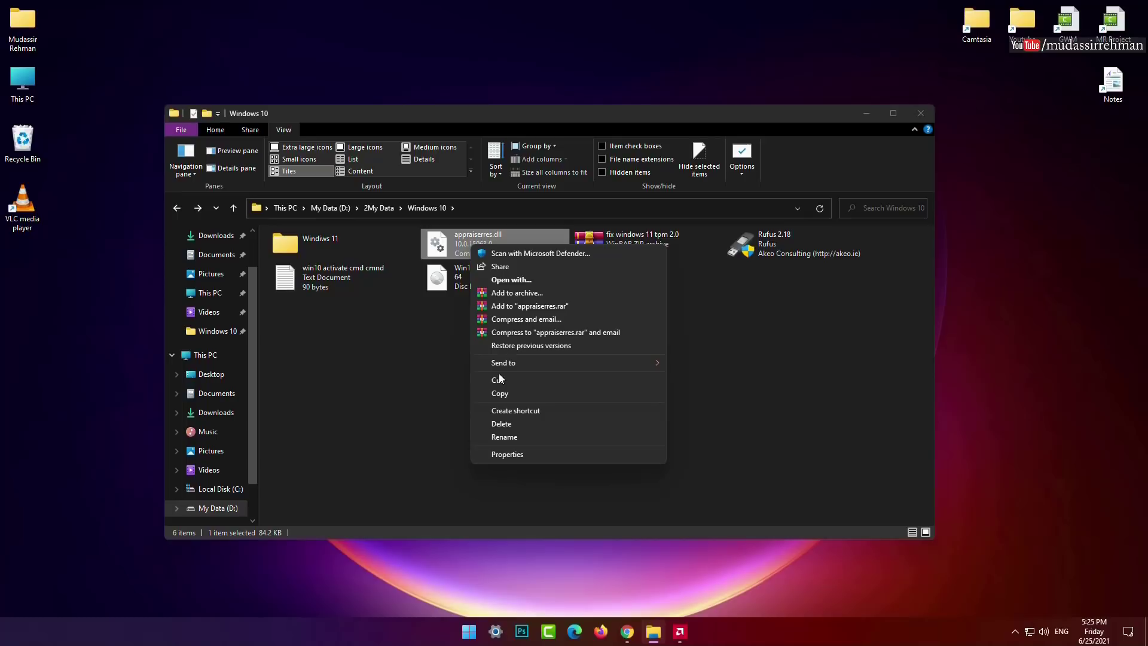
left_click(509, 393)
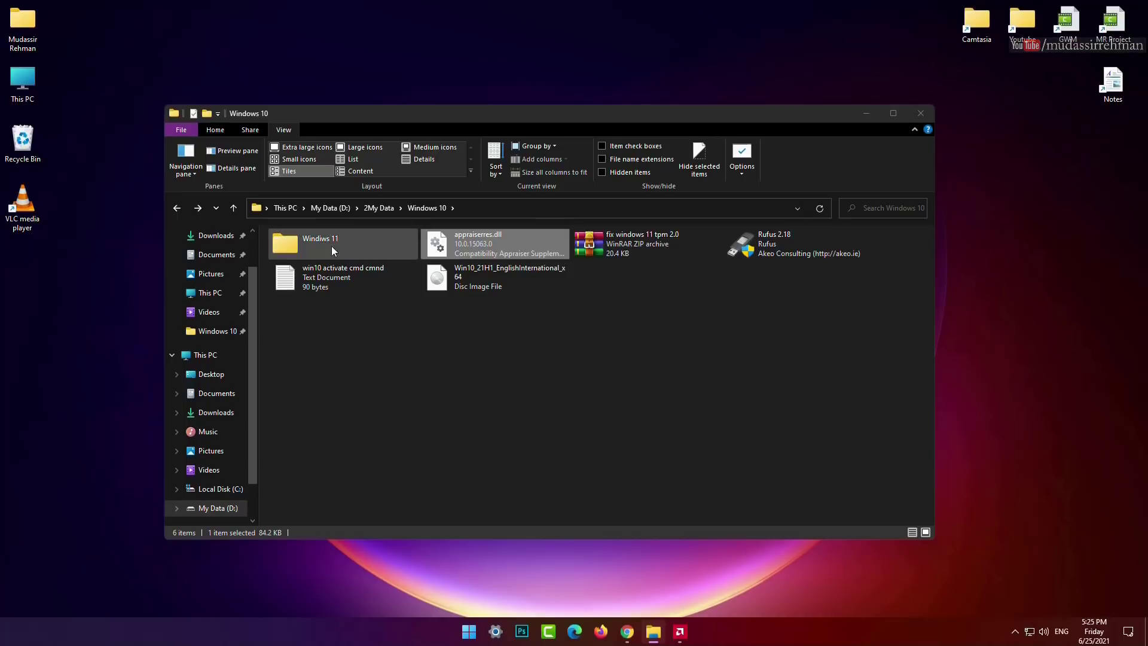
double_click(325, 238)
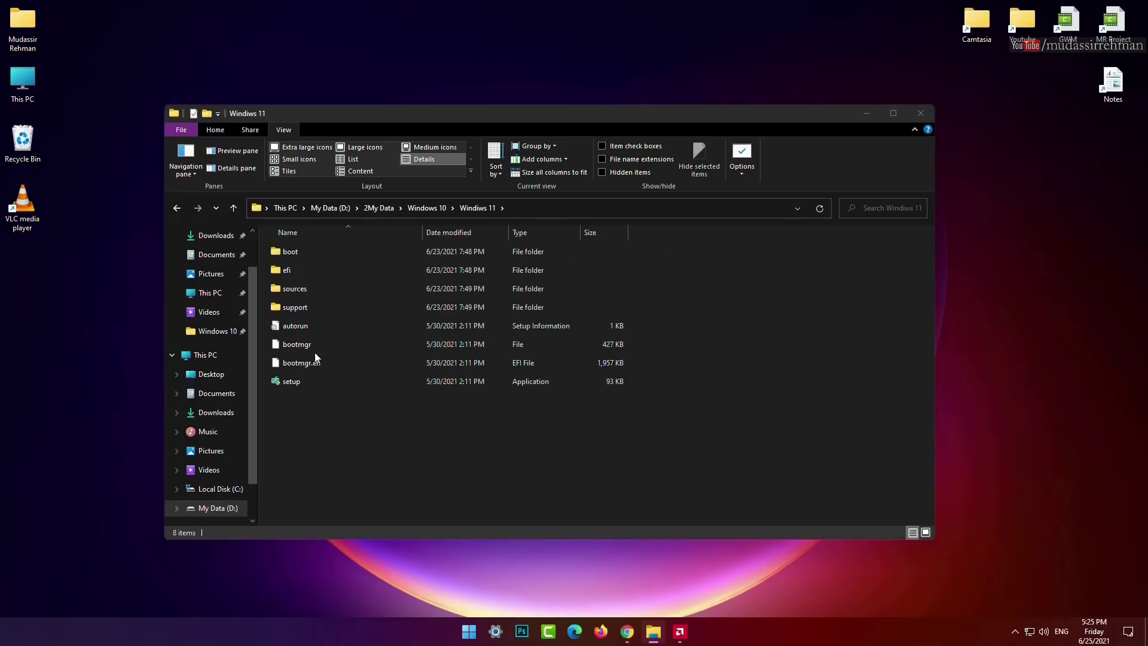
double_click(306, 289)
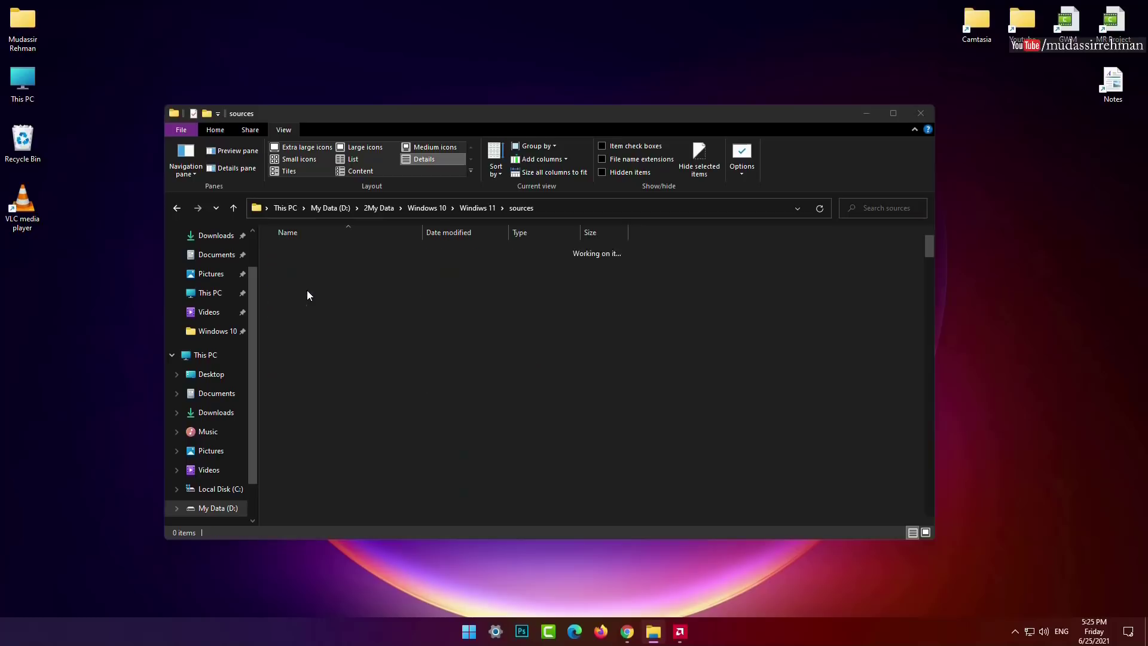
right_click(752, 366)
left_click(778, 463)
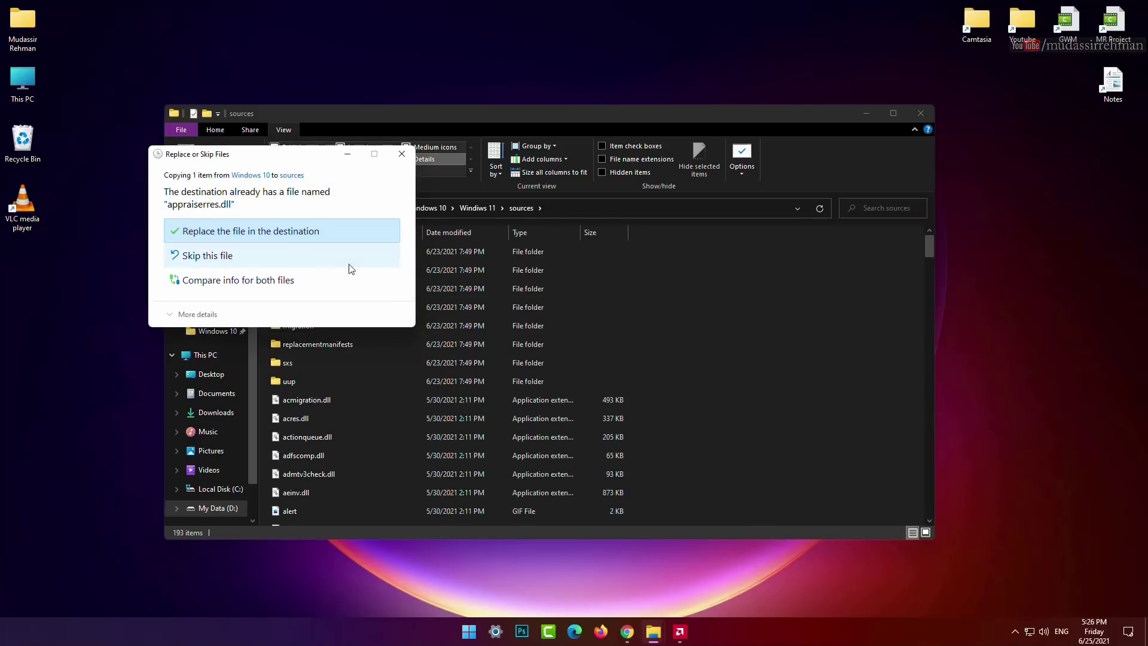
left_click(245, 234)
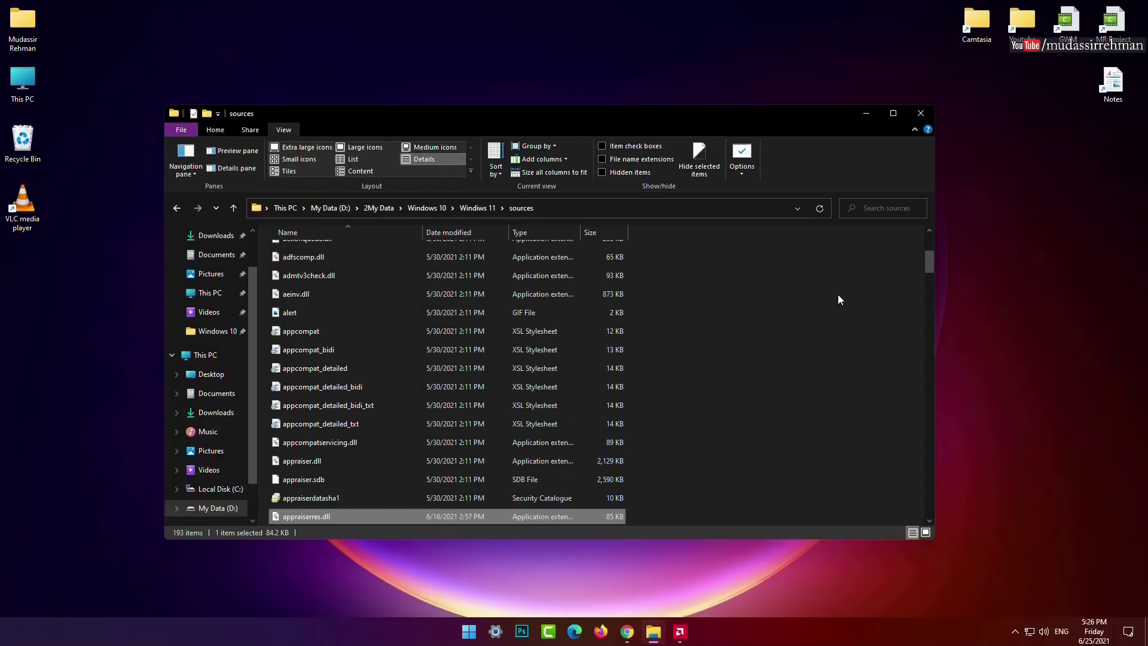
left_click(777, 343)
Step: Go back up to the Windows 10 folder and look at the Rufus 2.18 program there
key("BackSpace")
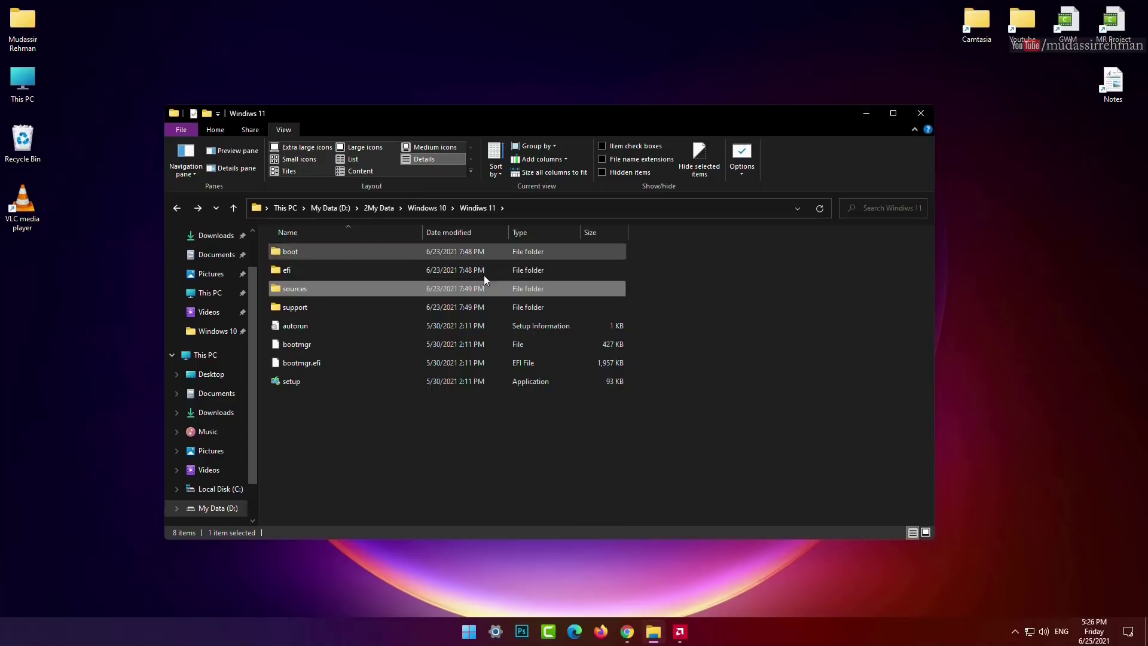
key("BackSpace")
double_click(318, 252)
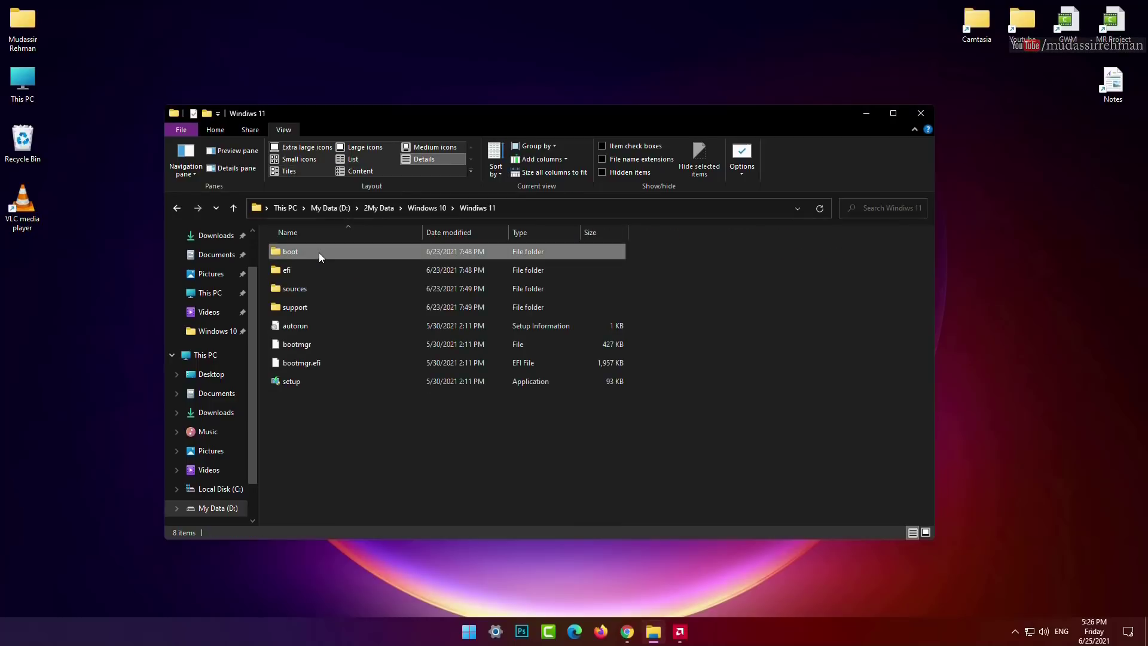
left_click_drag(471, 263, 766, 454)
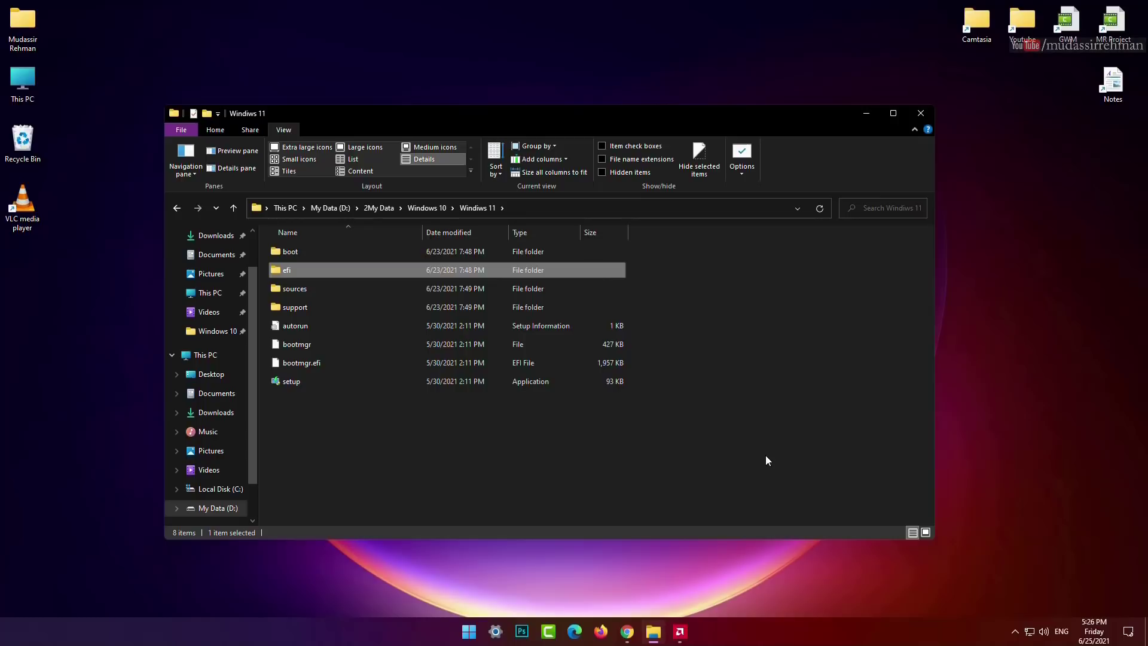
right_click(741, 337)
left_click(757, 407)
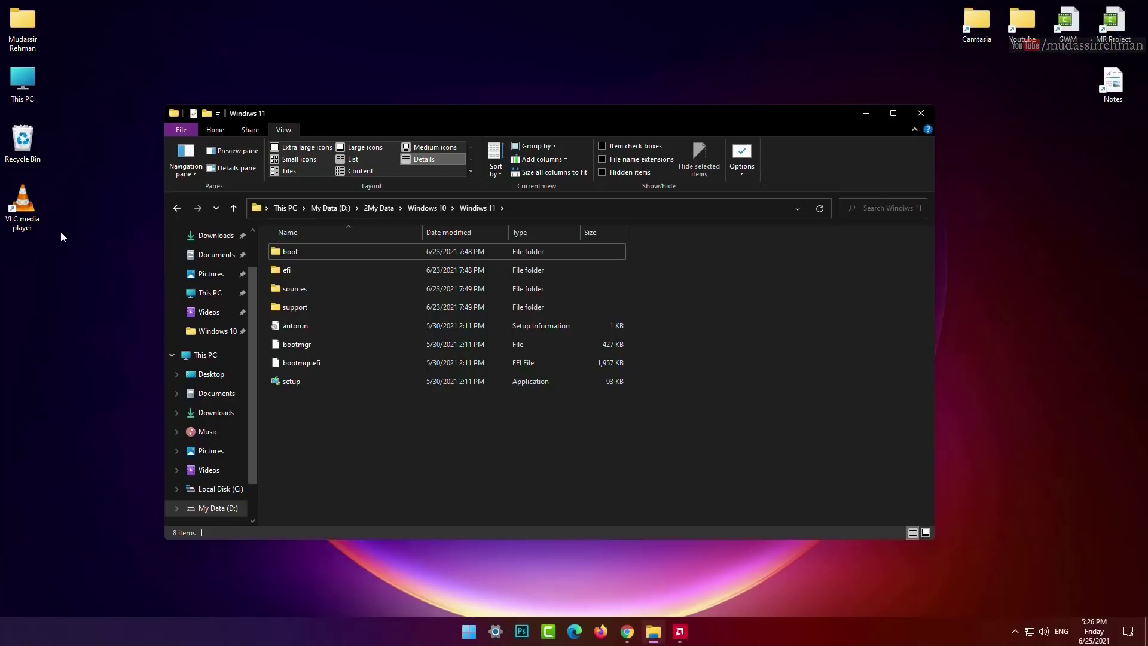
key("alt+Up")
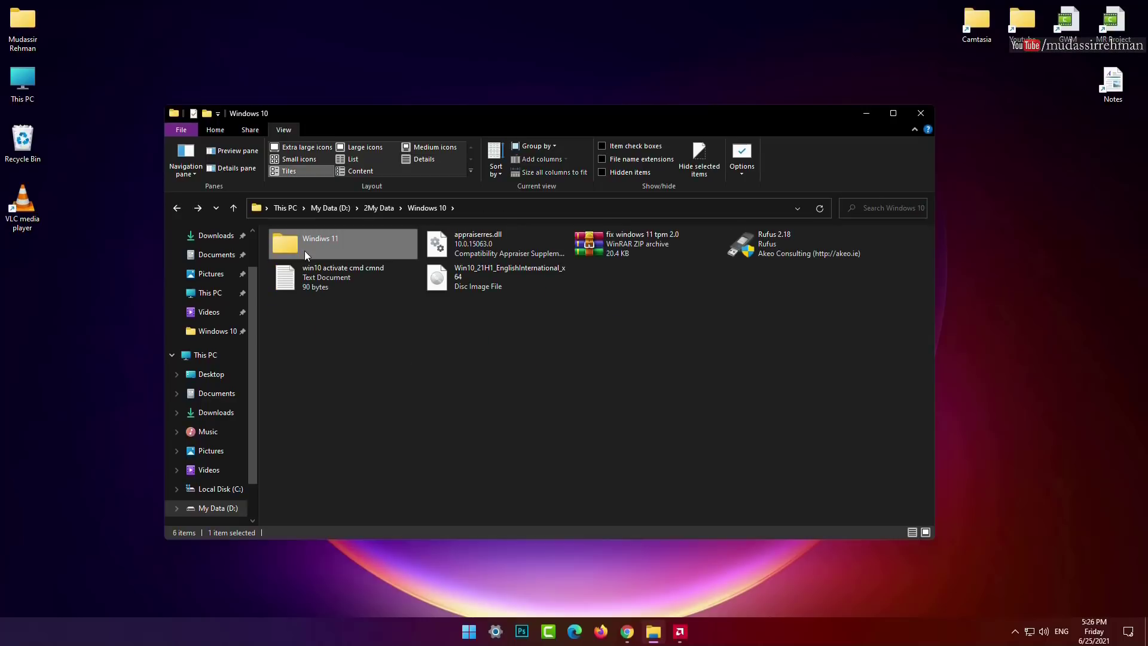
mouse_move(318, 240)
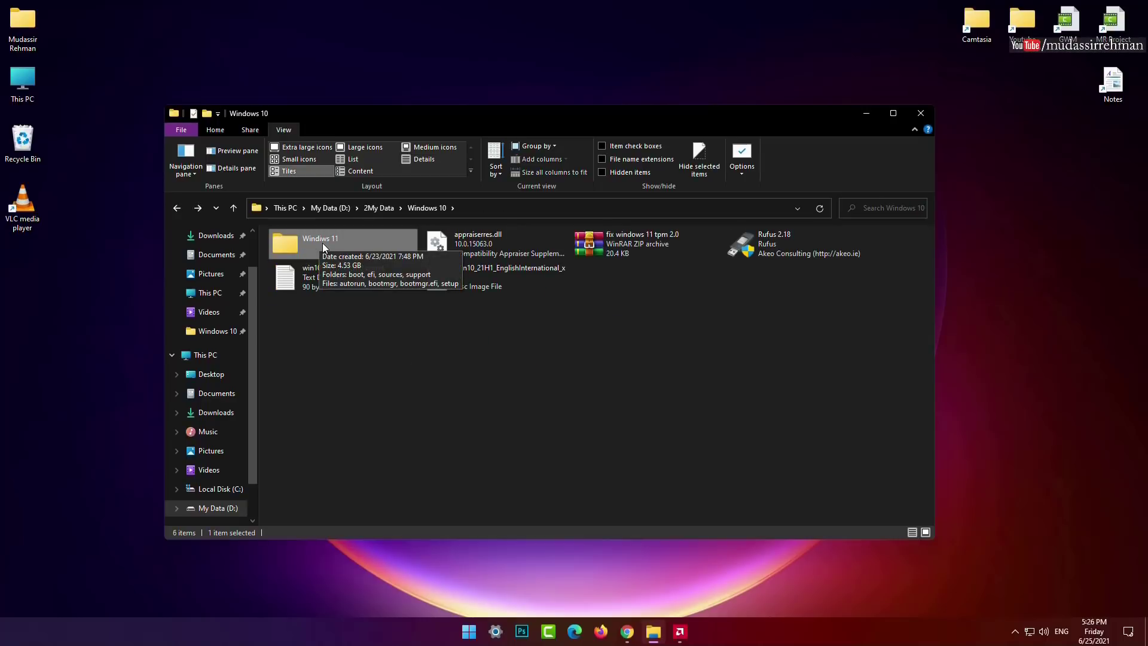
left_click_drag(792, 289, 771, 251)
left_click_drag(796, 293, 776, 253)
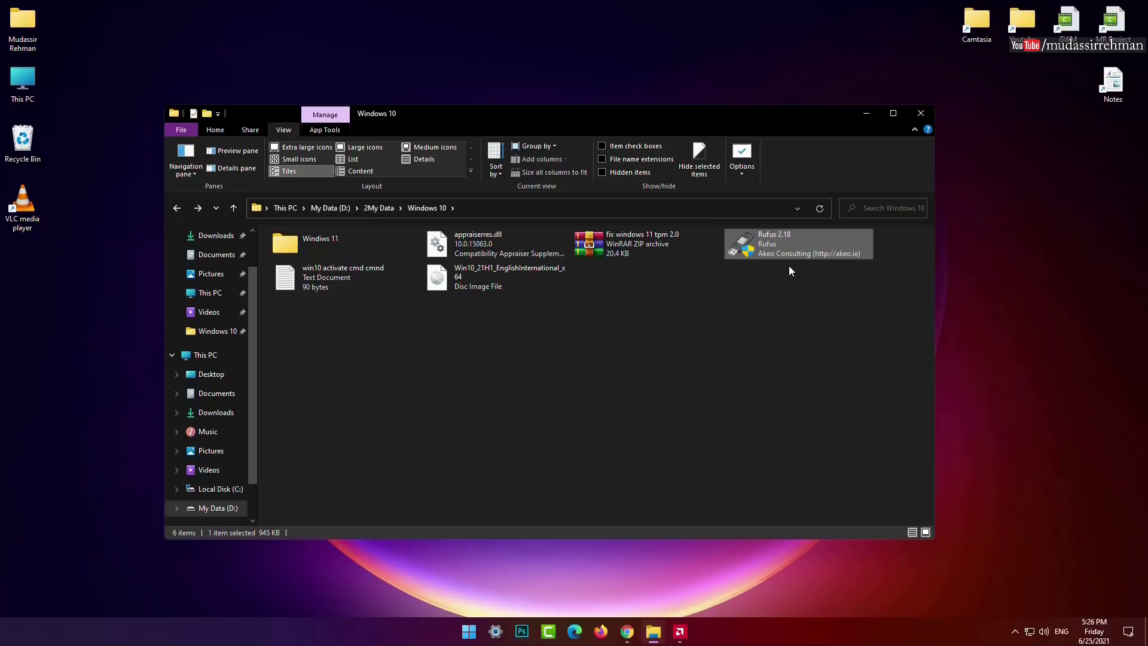
left_click(707, 310)
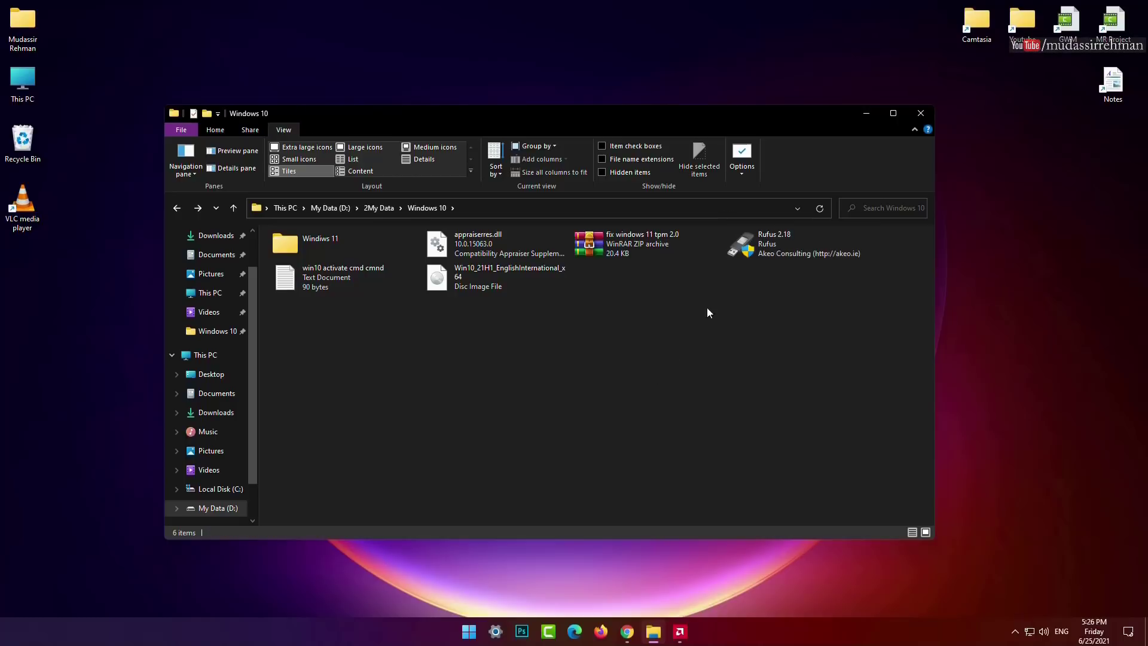
Step: Open the Windiws 11 folder and look over its complete set of installation files
double_click(373, 253)
left_click_drag(340, 428, 368, 248)
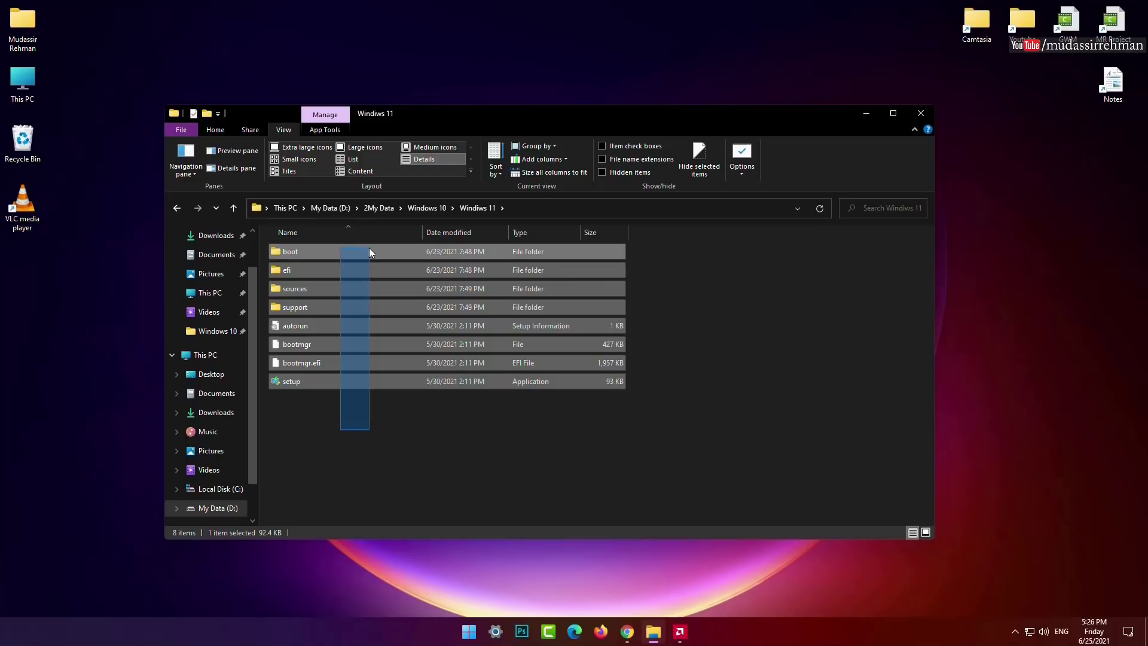
left_click(346, 451)
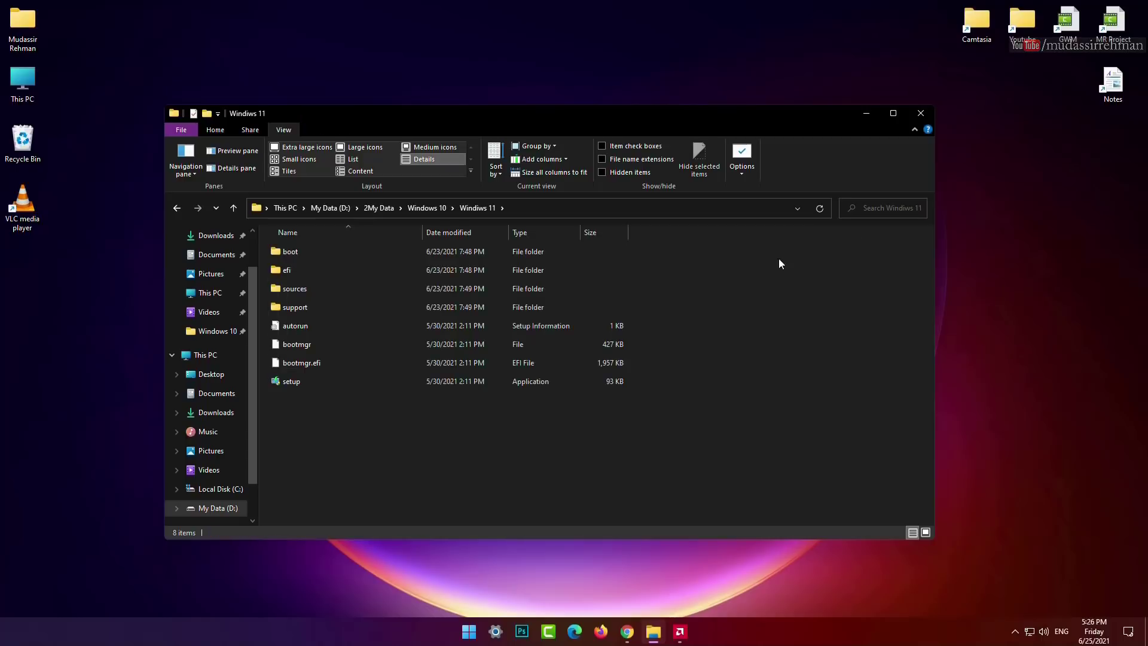
Step: View the contents of Local Disk (C:) through This PC, close that window and return to the Windiws 11 folder
left_click(869, 115)
left_click_drag(2, 6, 1064, 598)
left_click(243, 183)
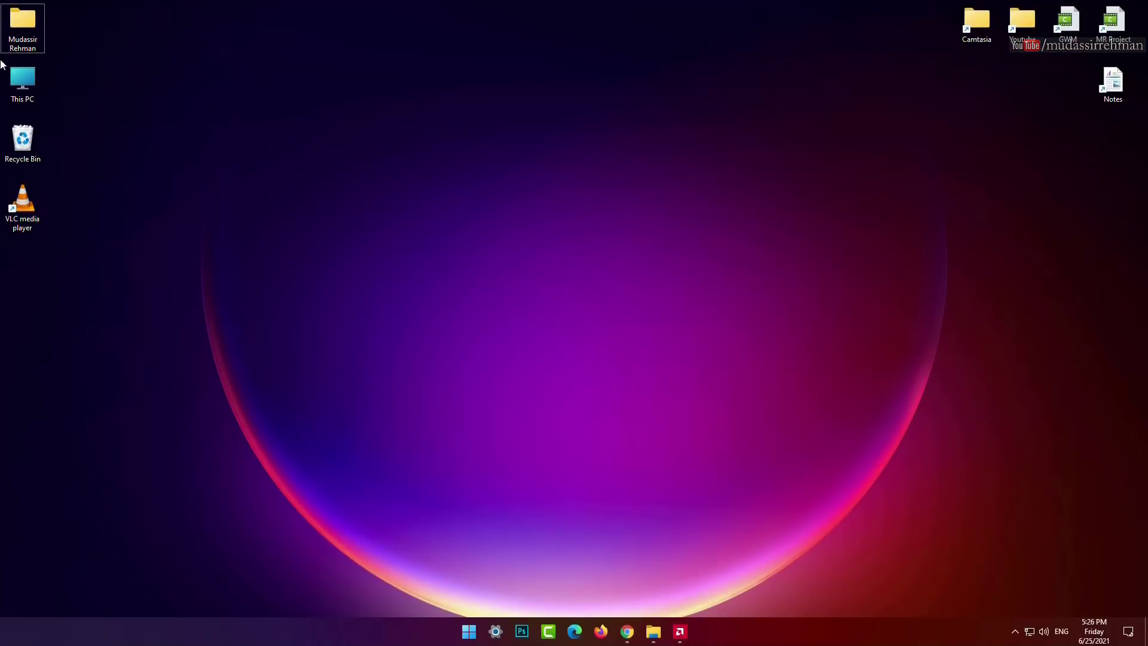
double_click(31, 95)
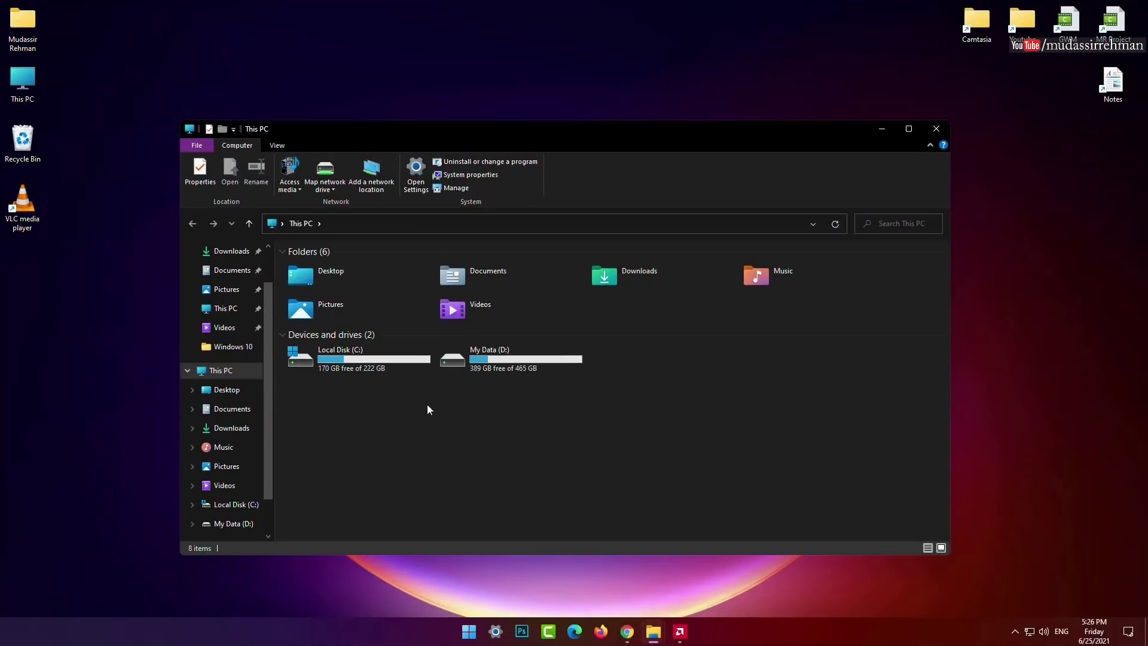
double_click(363, 357)
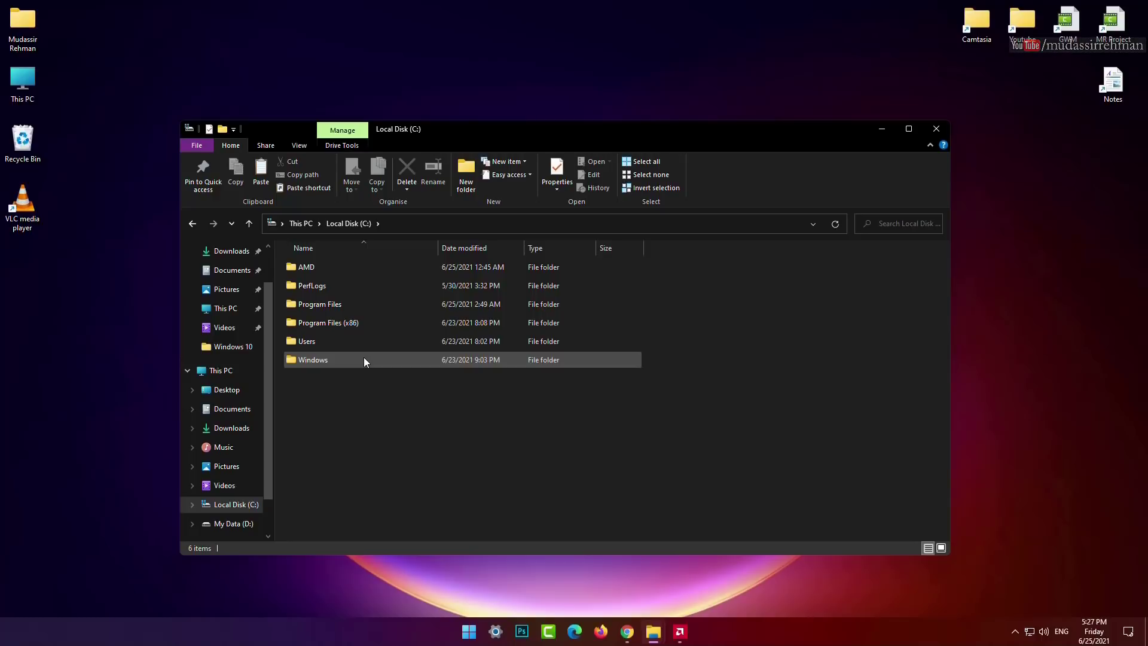
left_click(937, 127)
left_click(661, 637)
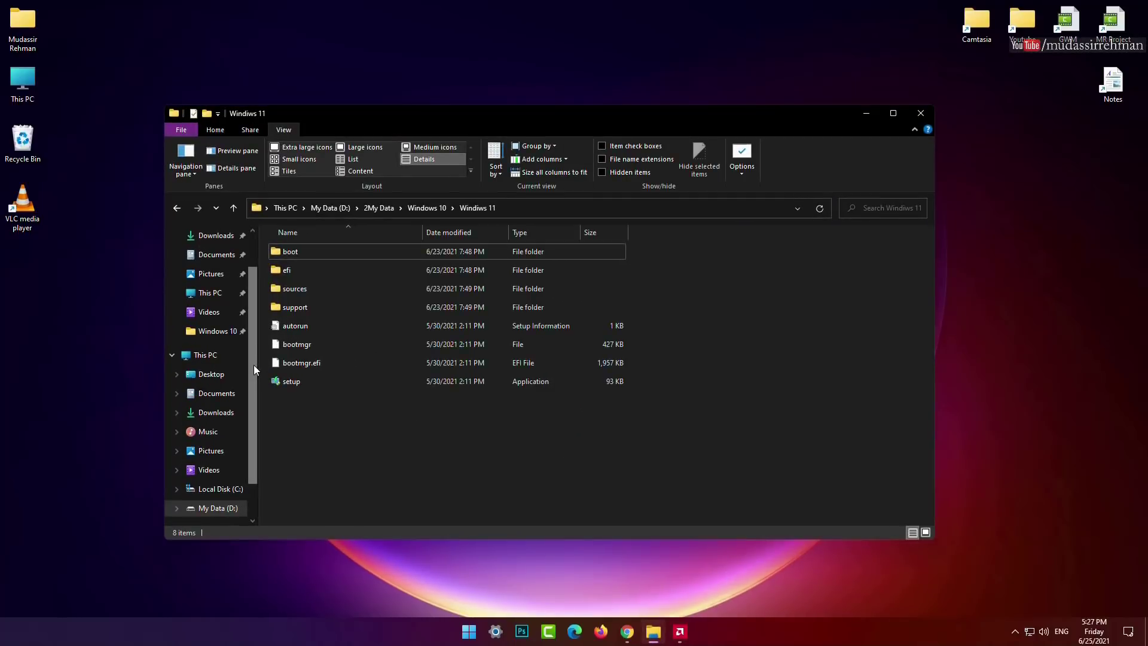
Step: Run the setup application from the Windiws 11 folder, allow it to make changes, and accept the license terms
double_click(286, 386)
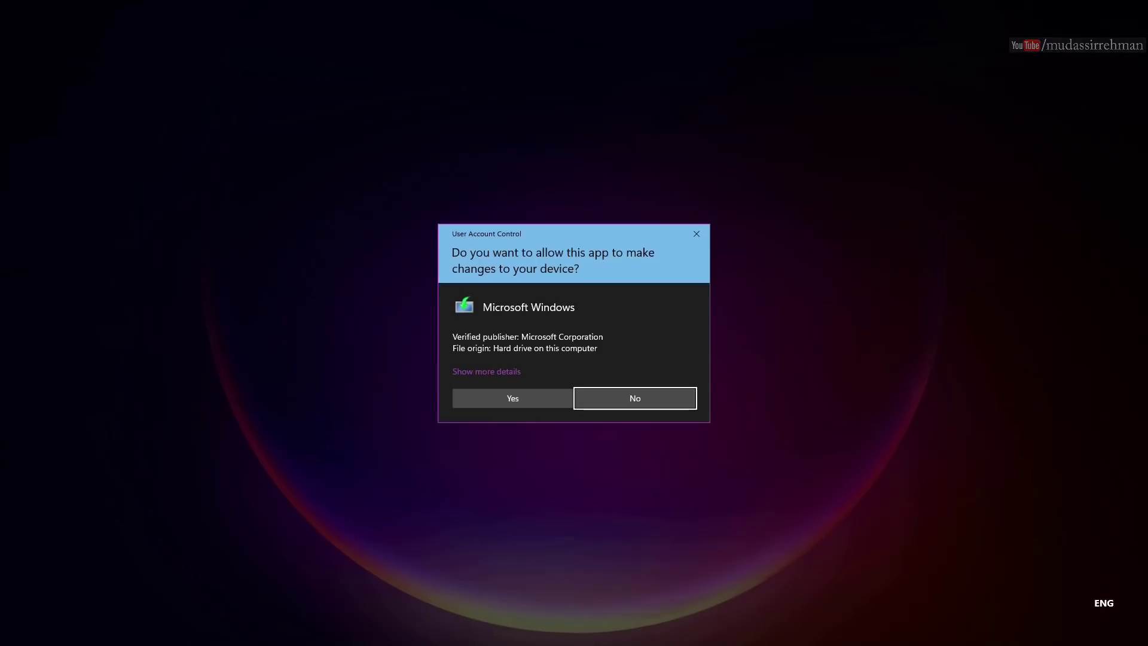
left_click(508, 400)
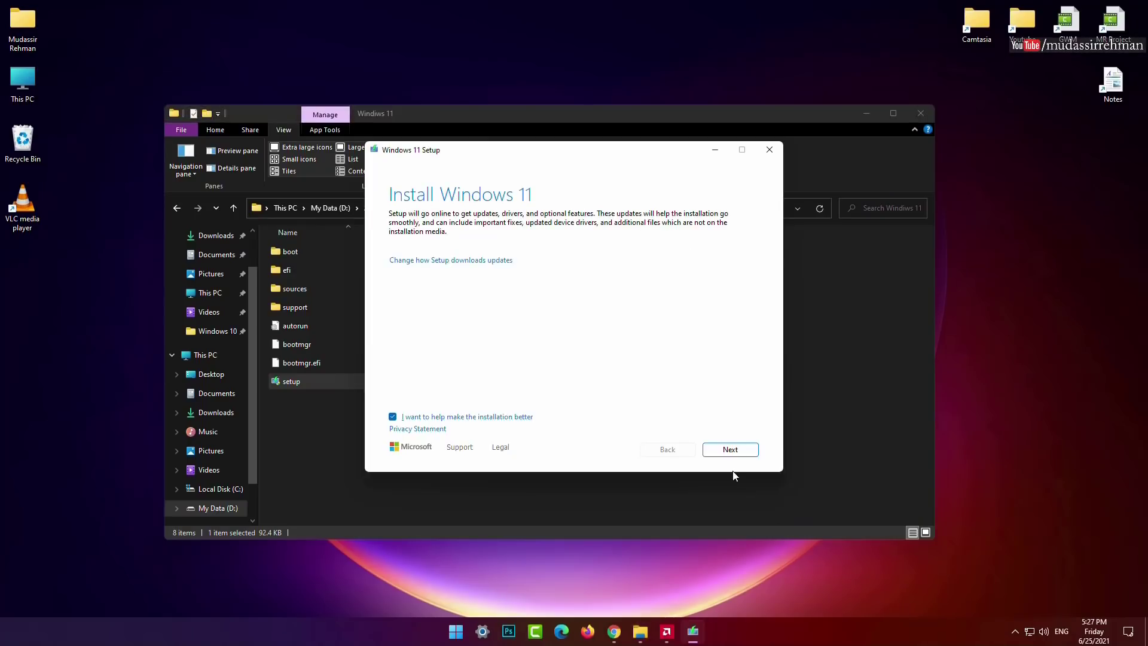
left_click(733, 451)
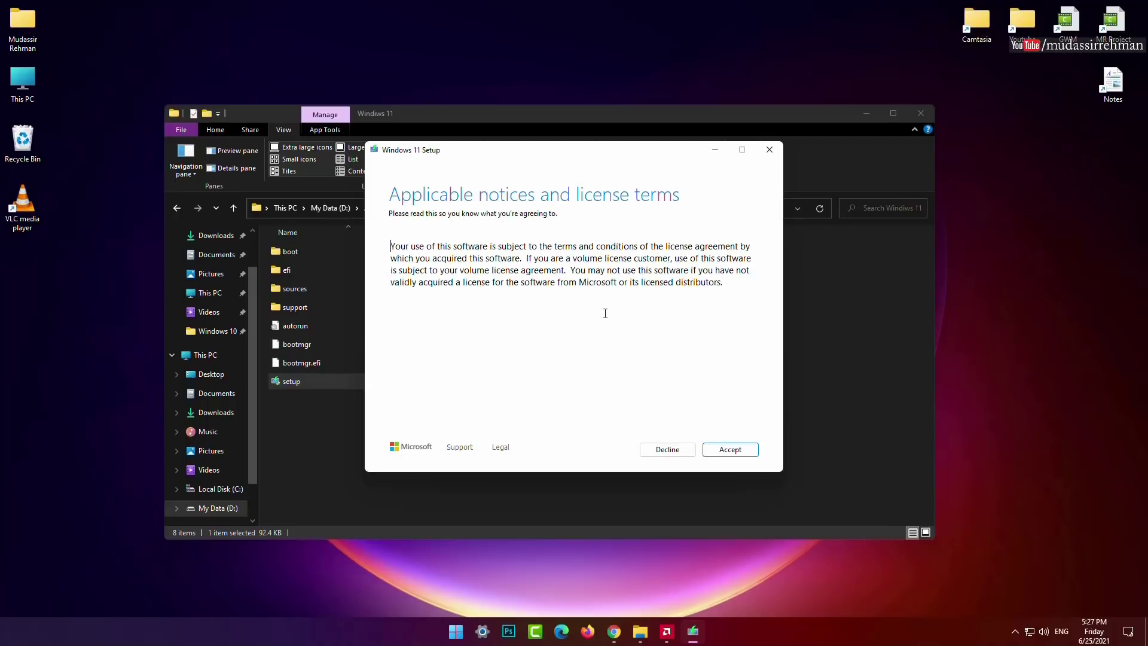
left_click(742, 452)
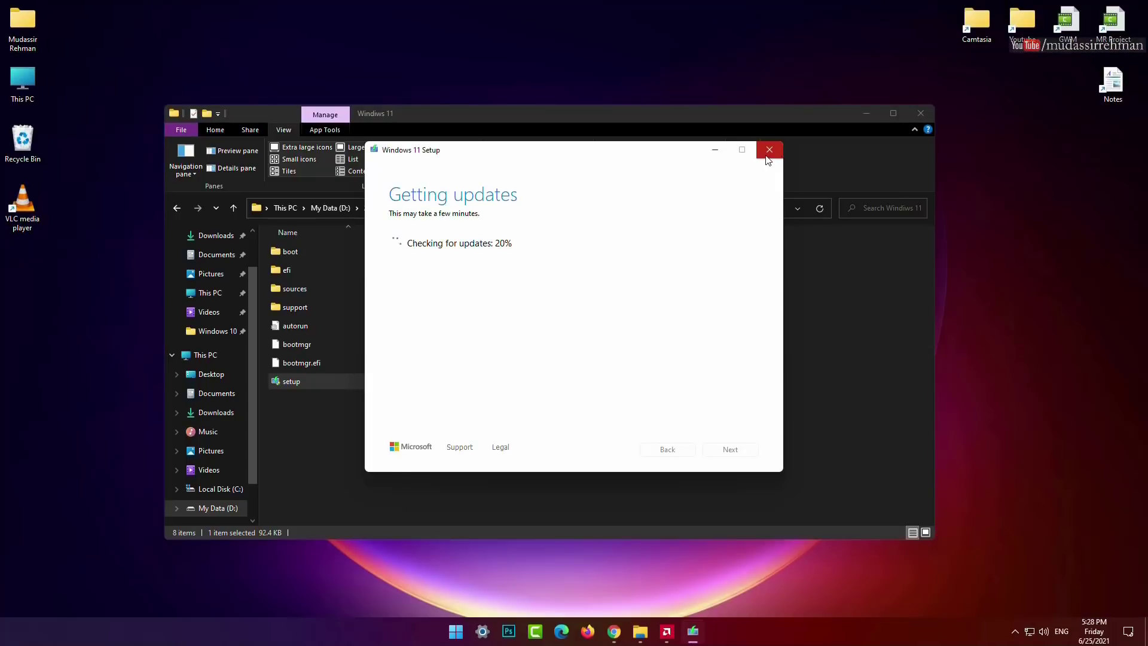
Step: Quit Windows 11 Setup during its check for updates
left_click(777, 148)
left_click(570, 355)
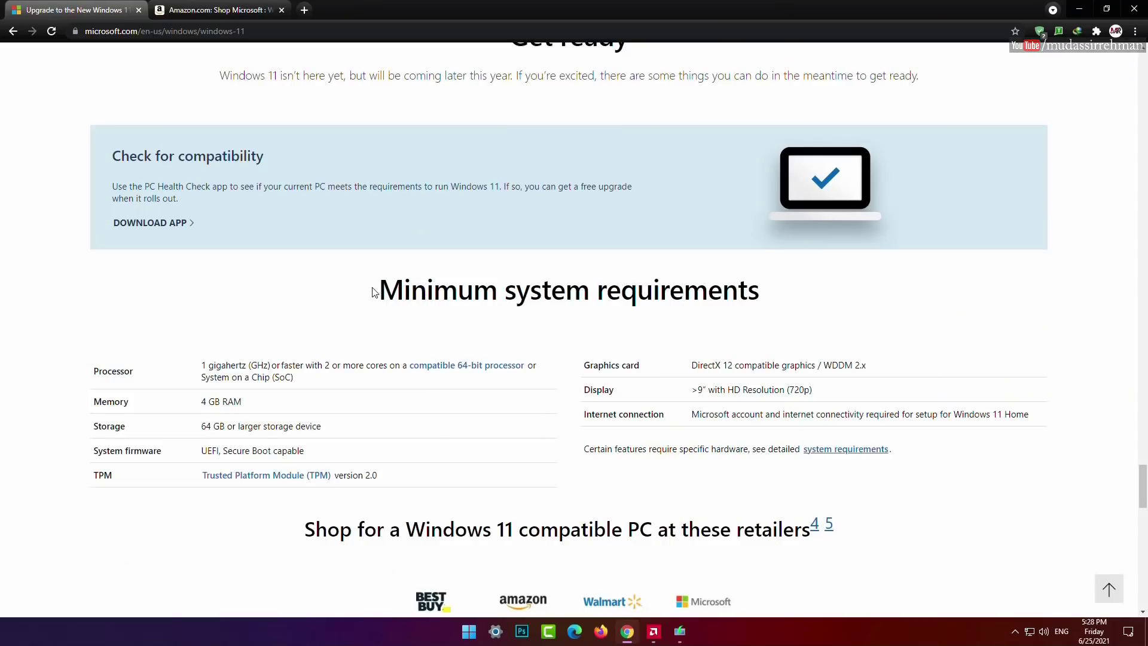
Step: Review the Minimum system requirements on Microsoft's Windows 11 page, highlighting the heading and the System firmware and TPM entries
left_click_drag(379, 290, 796, 311)
left_click(797, 312)
left_click_drag(204, 449, 347, 451)
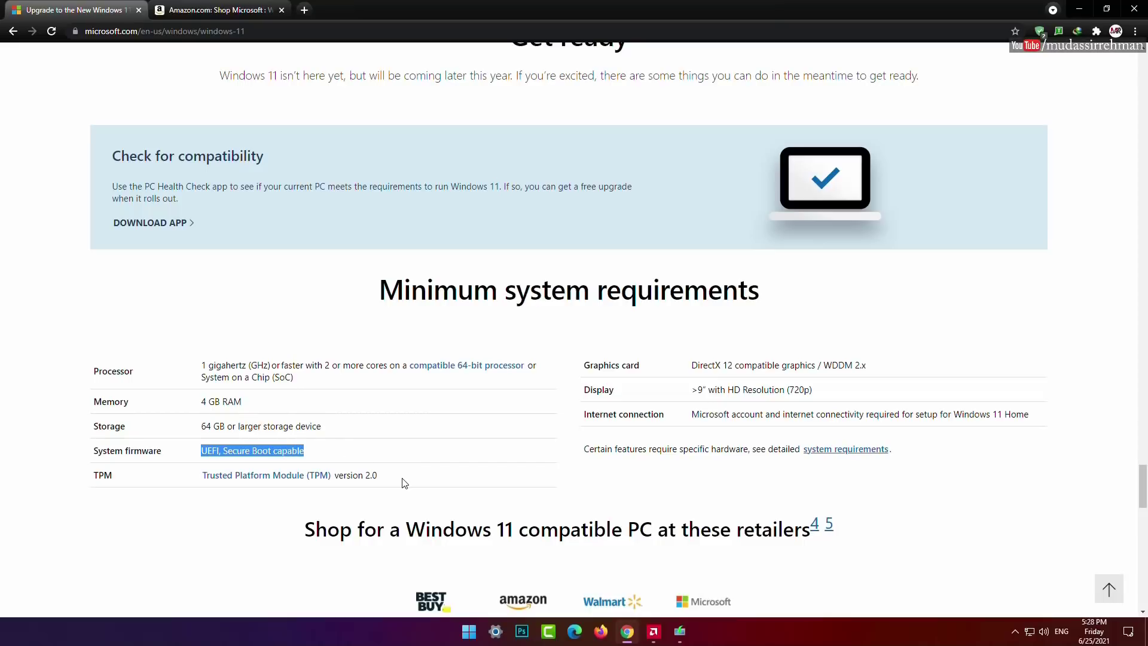
left_click_drag(405, 483, 205, 482)
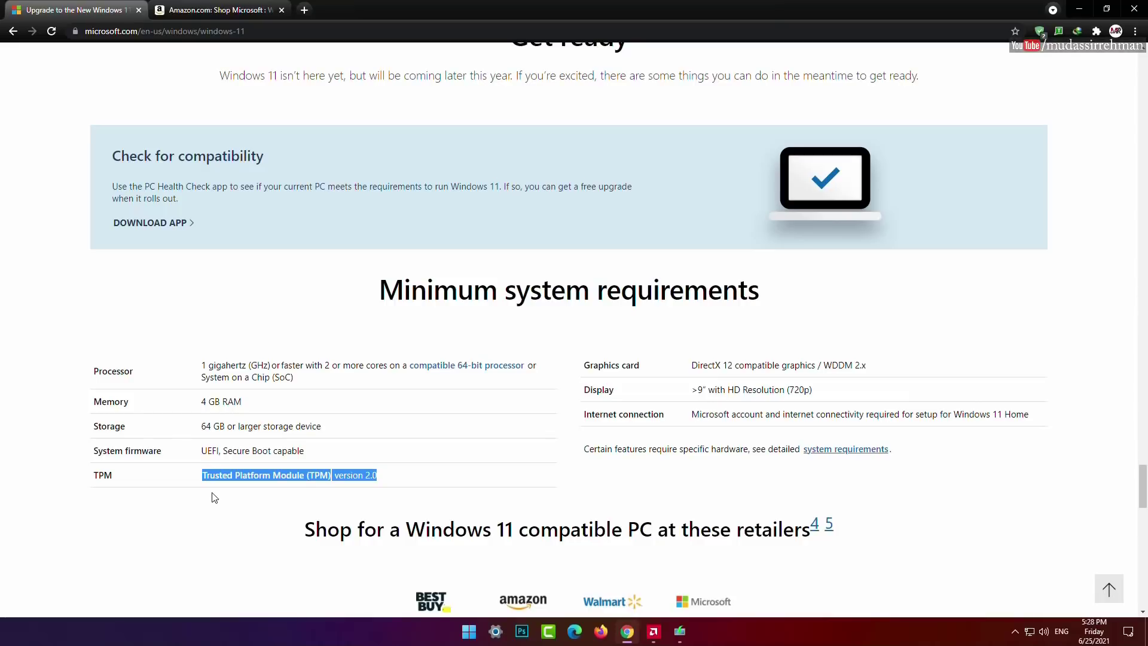
left_click(214, 498)
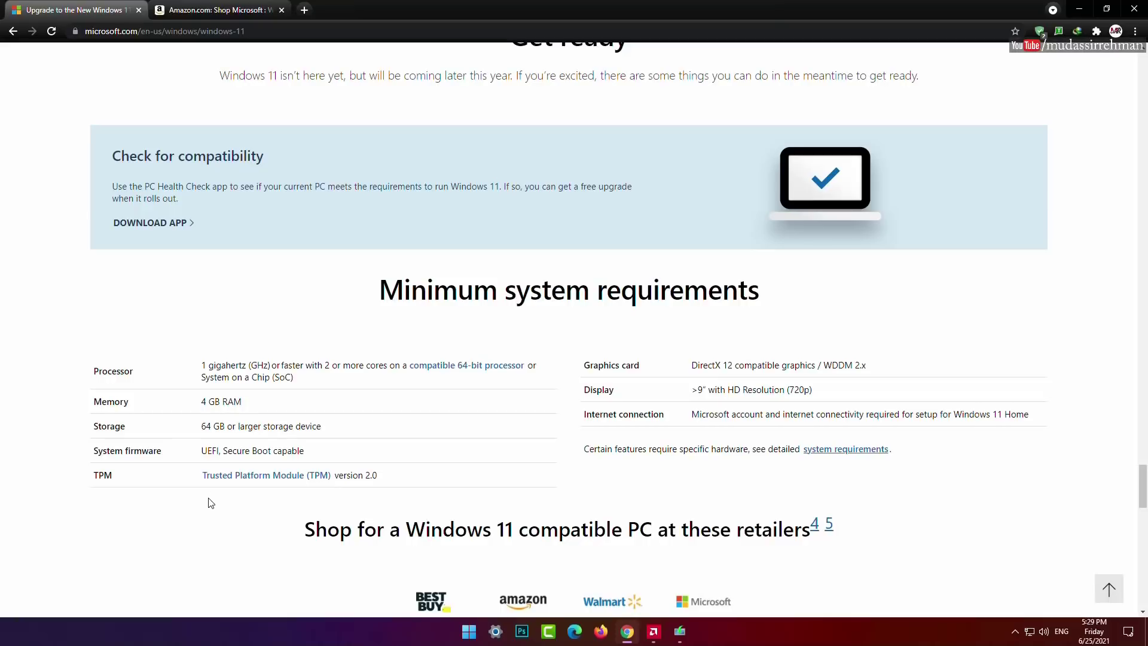
Step: Look through Amazon's Shop Microsoft page for Windows 11, from the upgrade notice to the laptops offered
left_click(215, 9)
scroll(399, 409, "down", 6)
scroll(400, 400, "up", 4)
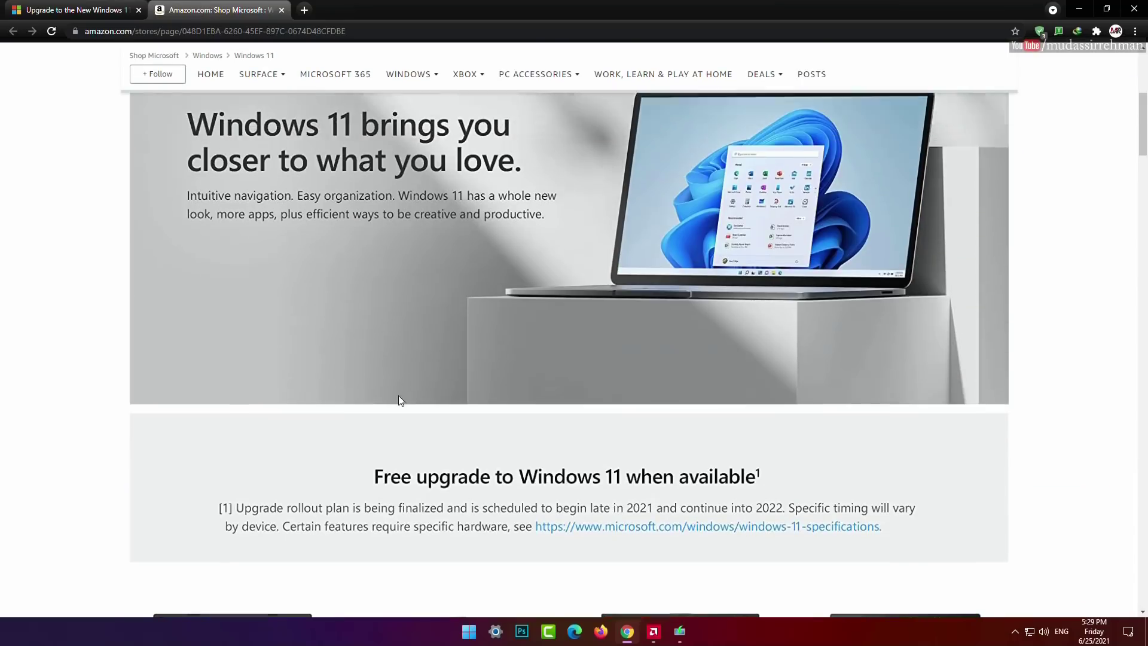
scroll(382, 344, "down", 2)
scroll(379, 339, "up", 2)
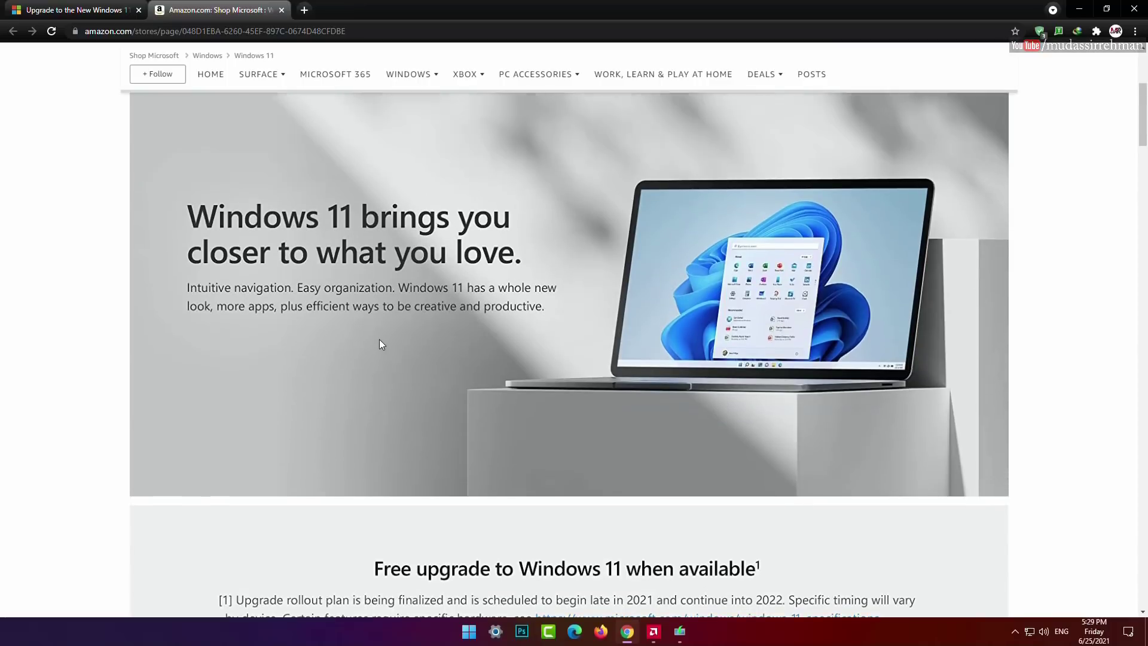
scroll(379, 339, "down", 5)
scroll(379, 339, "down", 4)
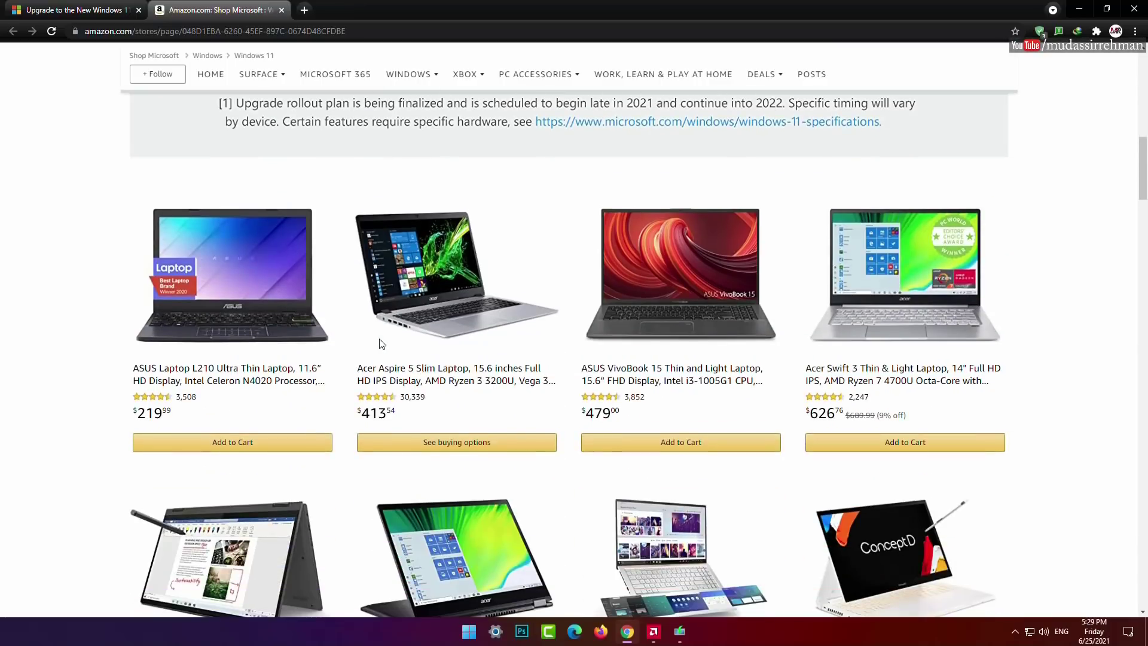